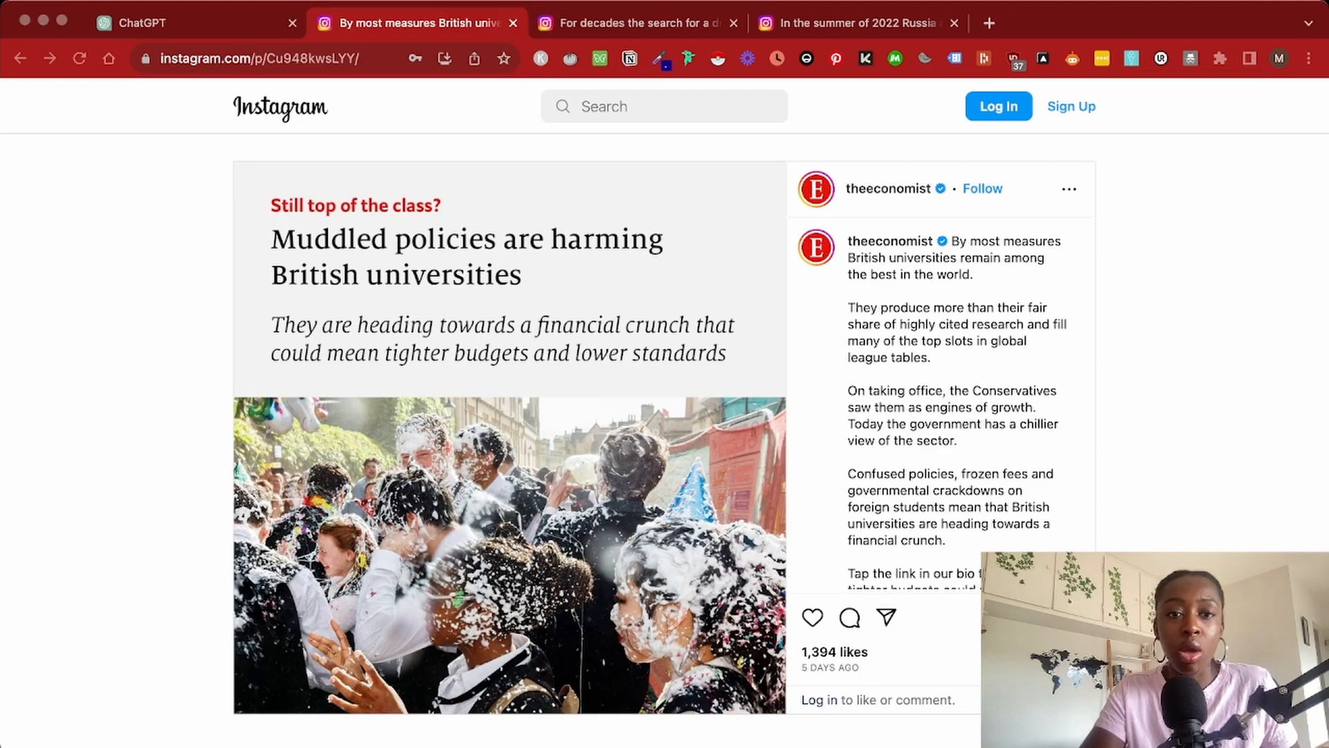
# Review The Economist's three Instagram posts on British universities, the Alzheimer's treatment and Ukraine's export deal, including their overlays and descriptions
pyautogui.press('super+Tab')
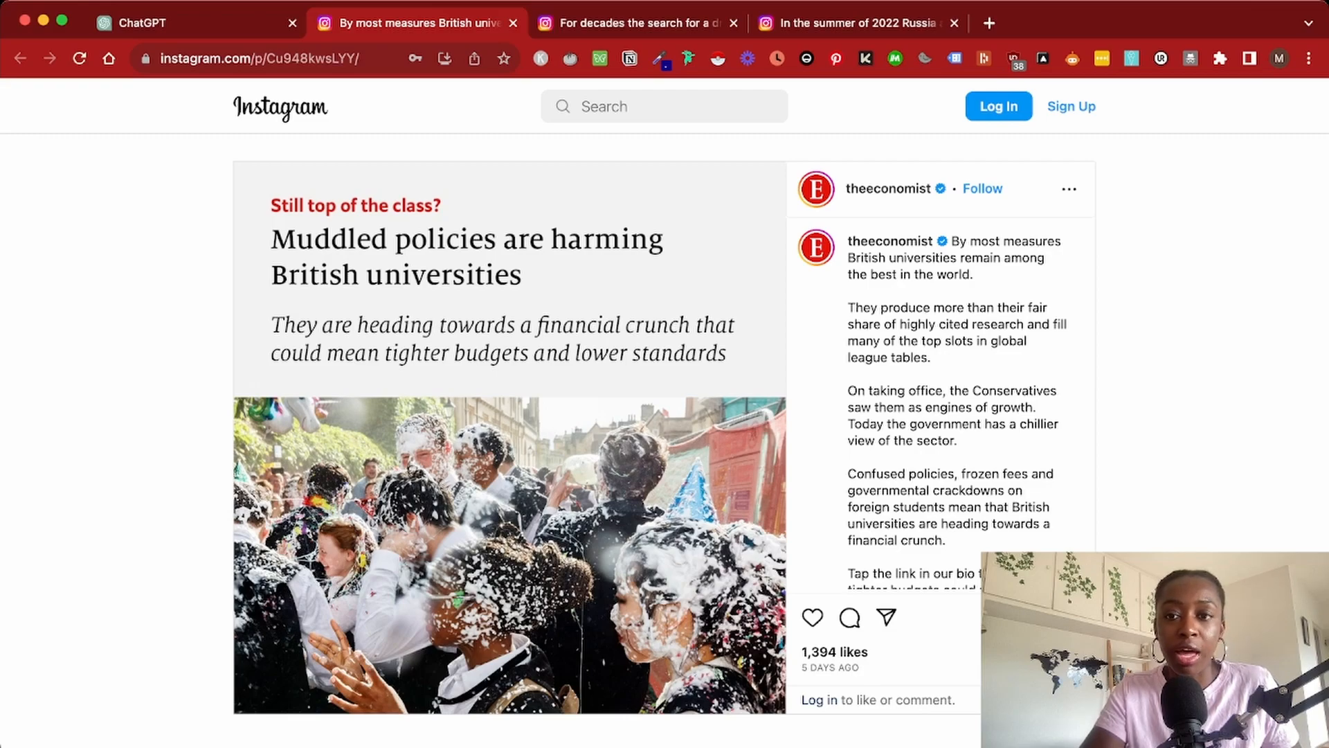
pyautogui.scroll(-5, 942, 402)
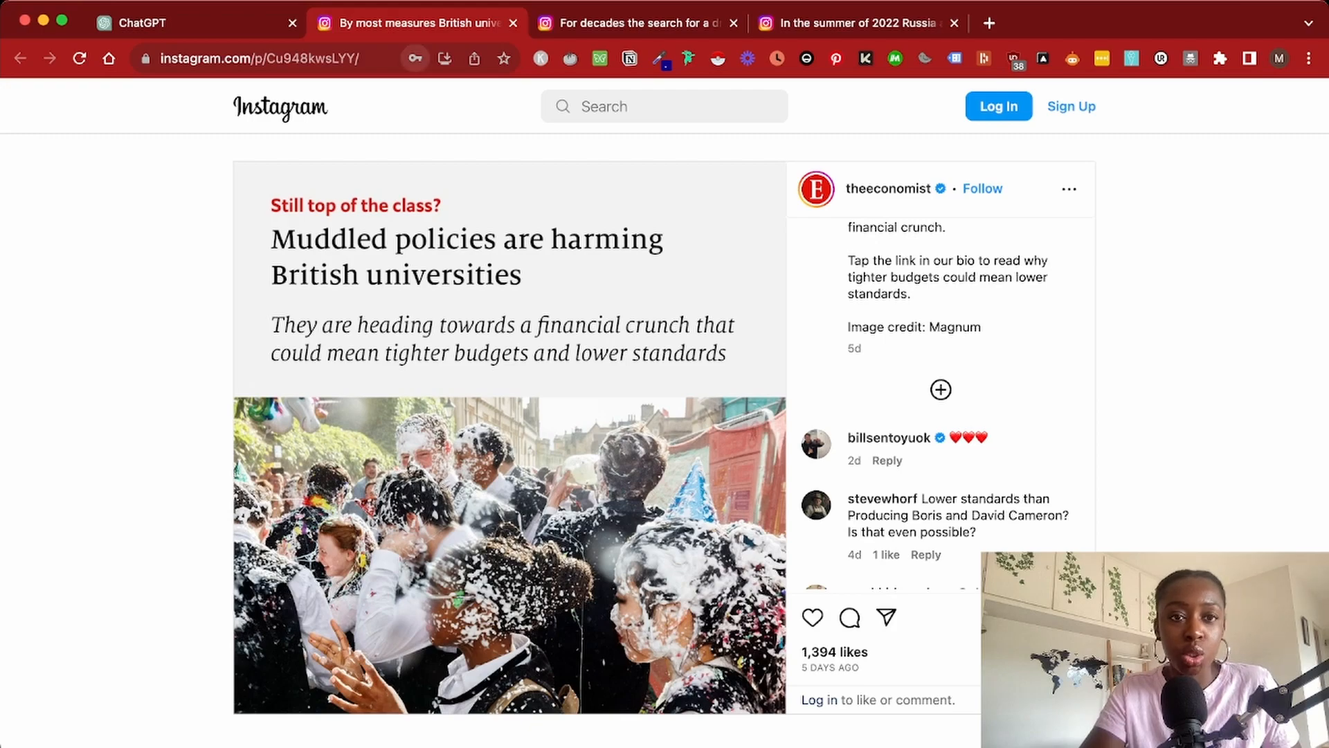
pyautogui.hotkey('ctrl', 'Tab')
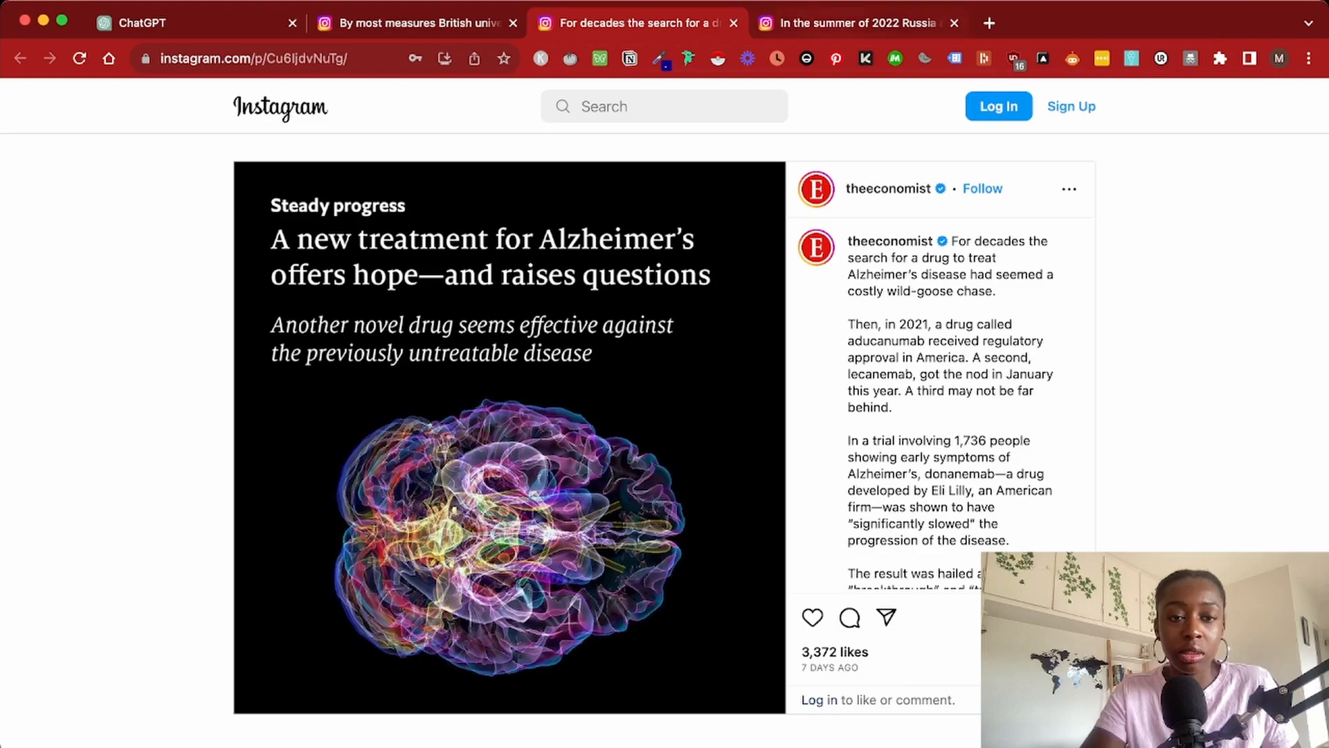
pyautogui.hotkey('ctrl', 'Tab')
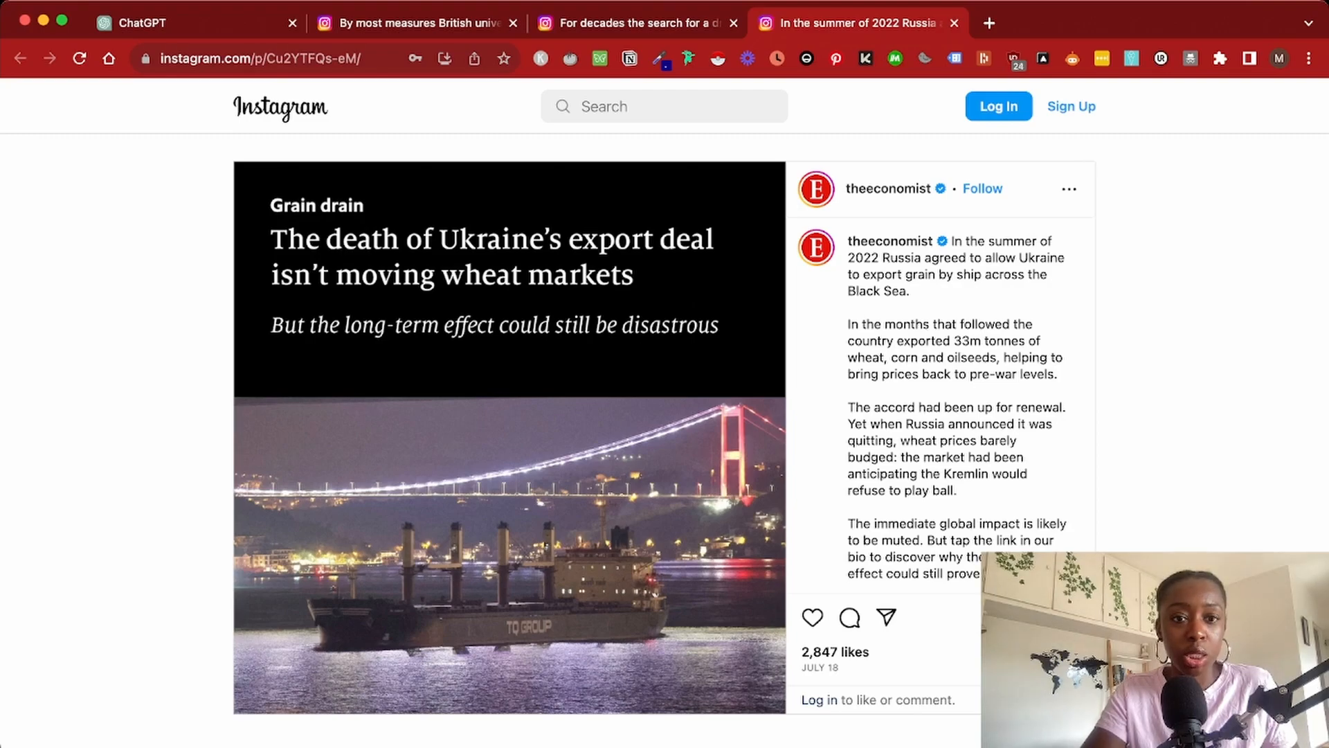
# Switch to ChatGPT and select the GPT-4 model for the new chat
pyautogui.press('super+1')
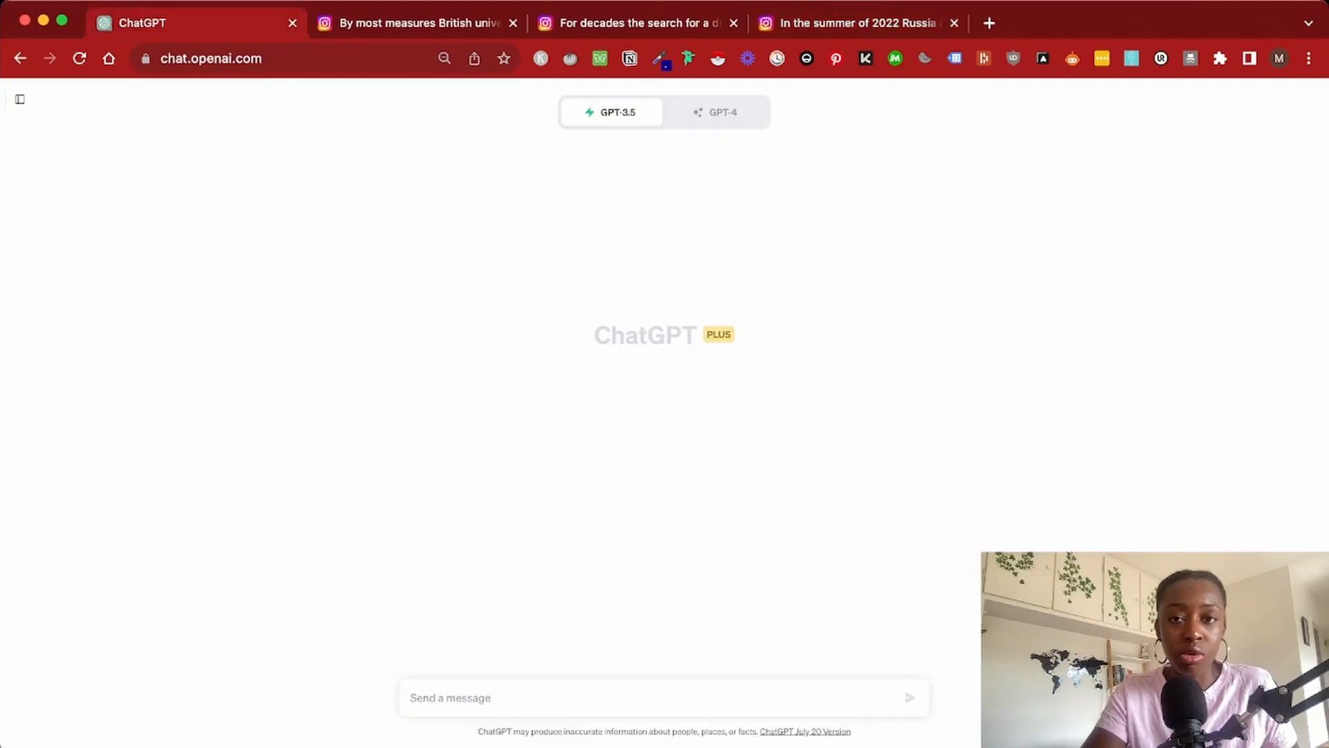
pyautogui.moveTo(612, 113)
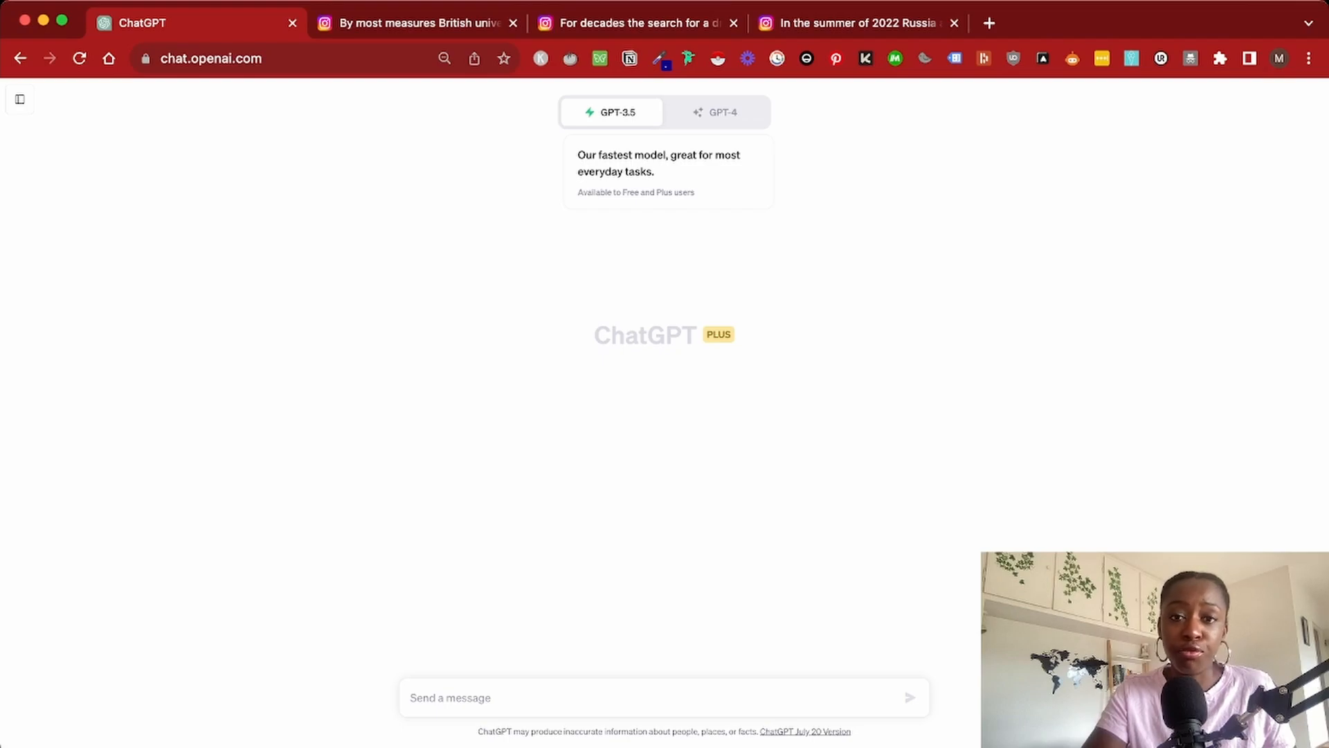
pyautogui.moveTo(716, 112)
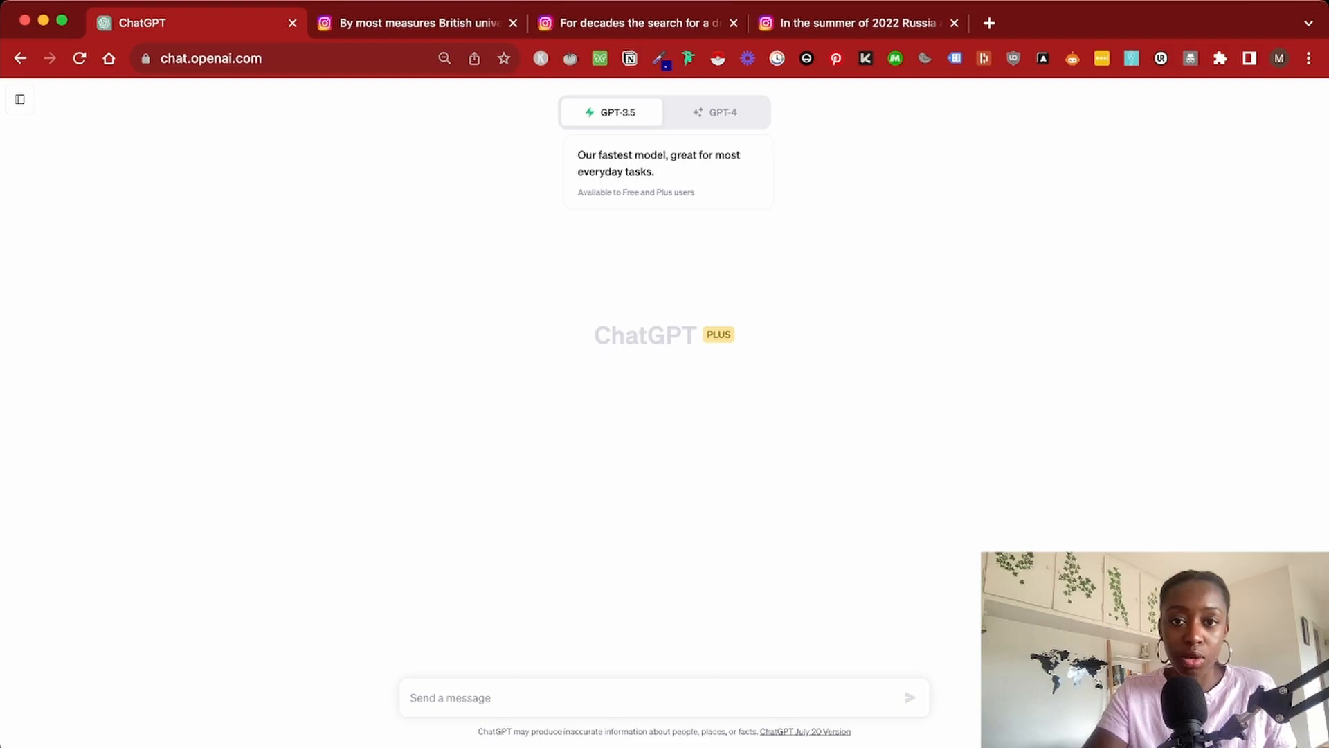
pyautogui.click(716, 112)
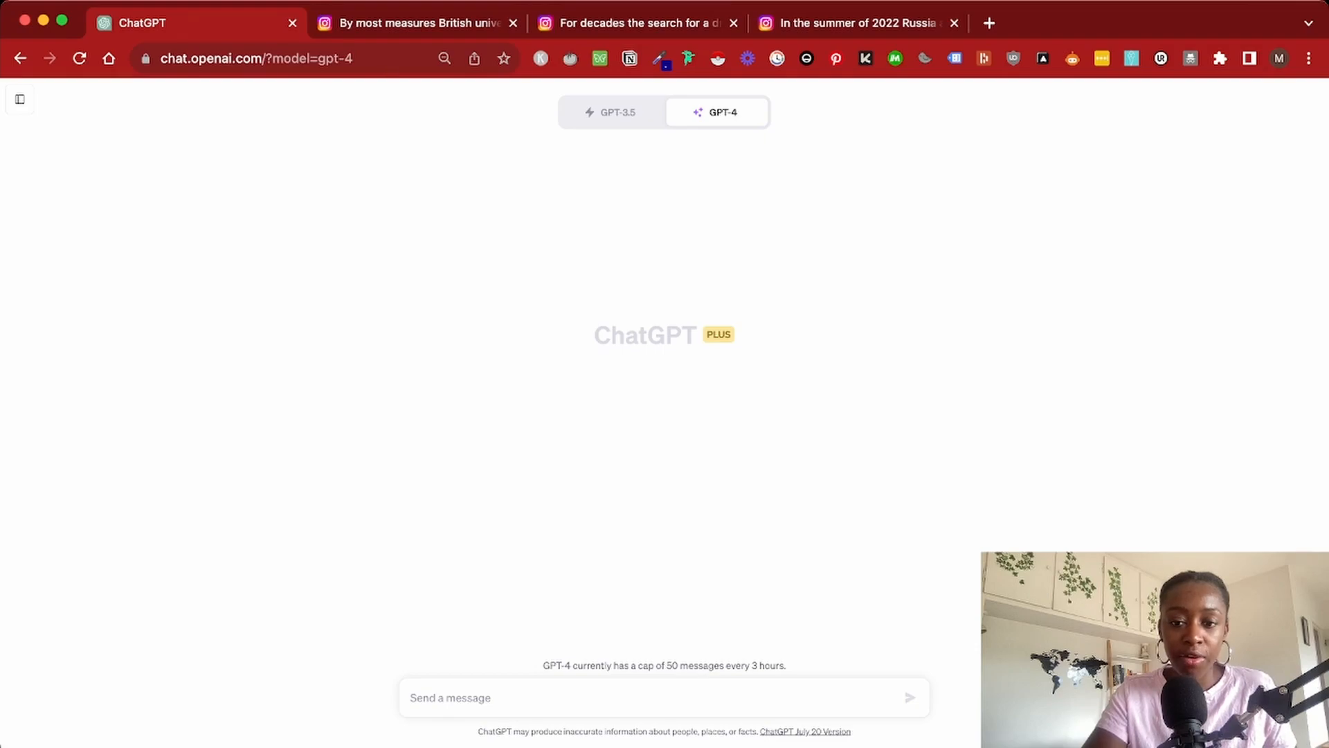
# Draft a prompt saying you run The Economist's Instagram account and asking for the common structure and tone across the example posts
pyautogui.press('super+Tab')
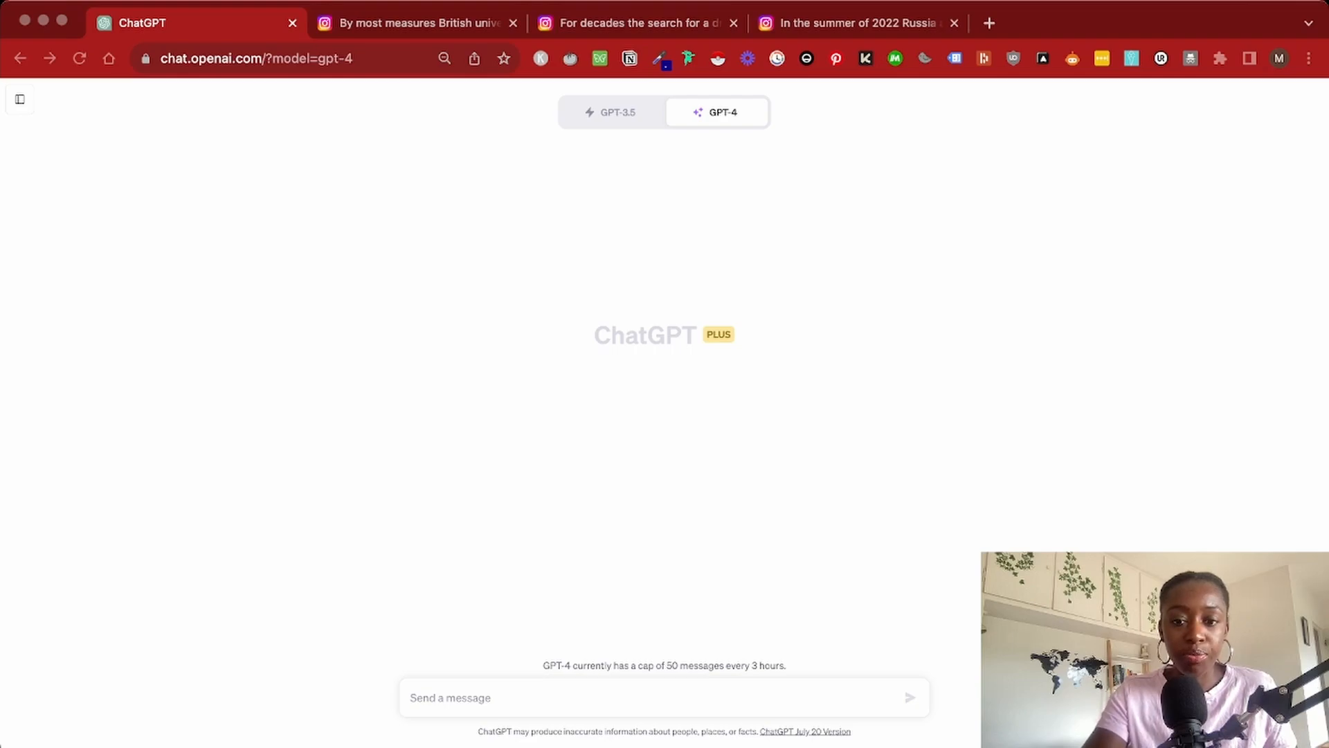
pyautogui.press('super+Tab')
pyautogui.write("I run The Economist's Instagram Account, and I write posts based on current events, along with a picture with a text overlay to go with the description.")
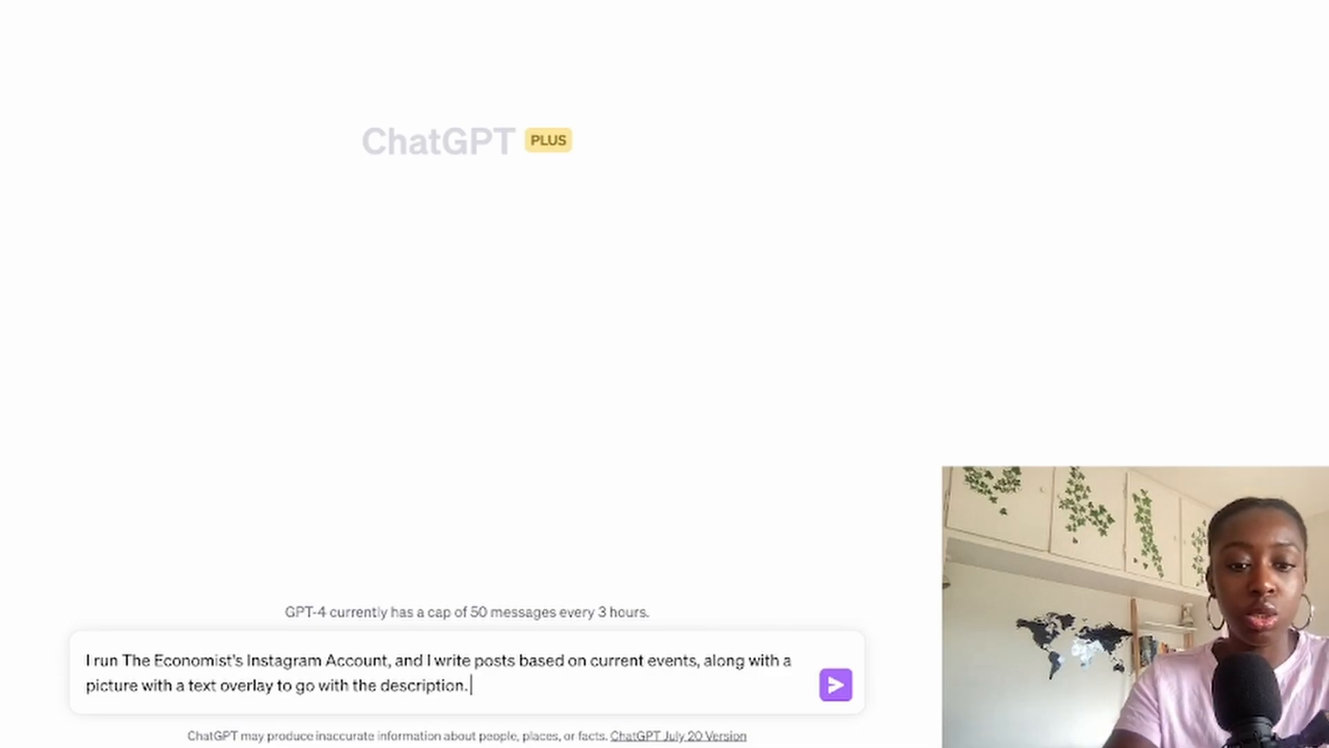
pyautogui.hotkey('shift', 'Return')
pyautogui.write("Based on the following examples of Instagram posts I've already written, can you identify and explain the common structure and tone used across all posts?")
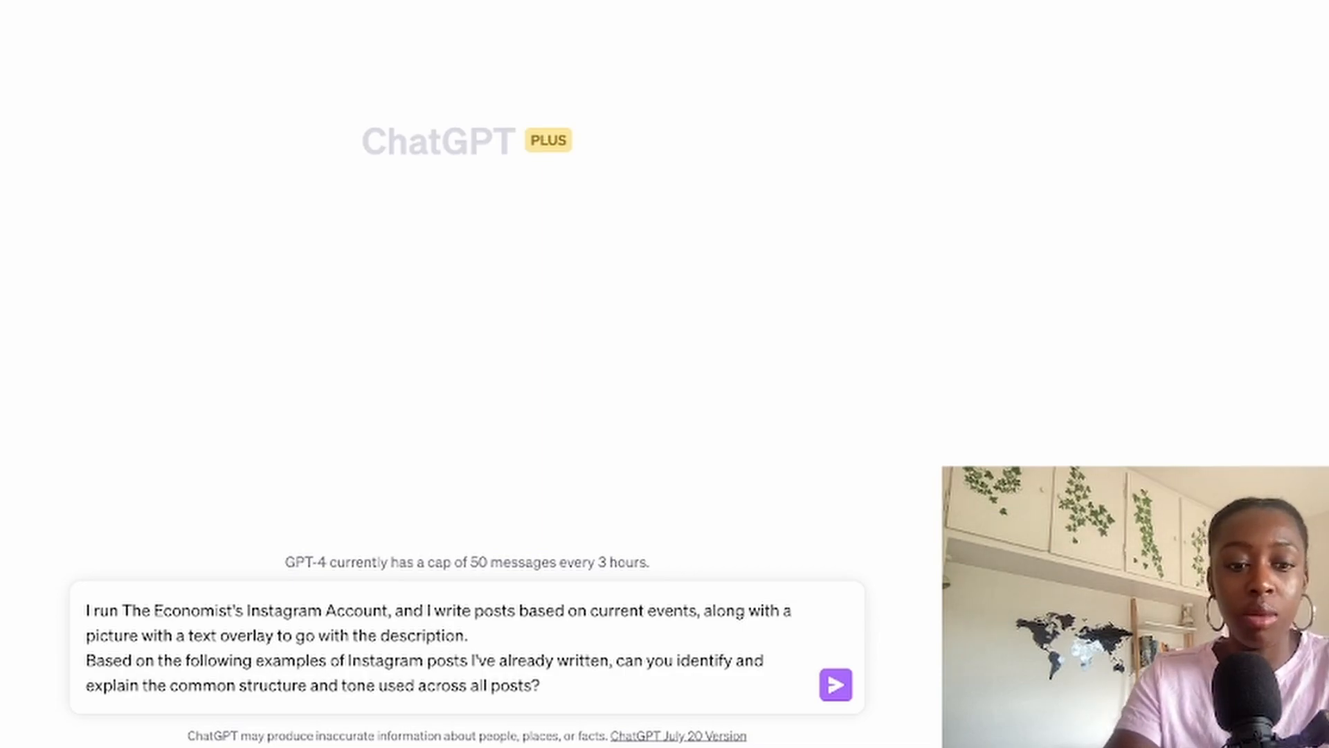
# Add prompt lines requesting the maximum number of words per post and an analysis covering both the text overlay and descriptions
pyautogui.hotkey('shift', 'Return')
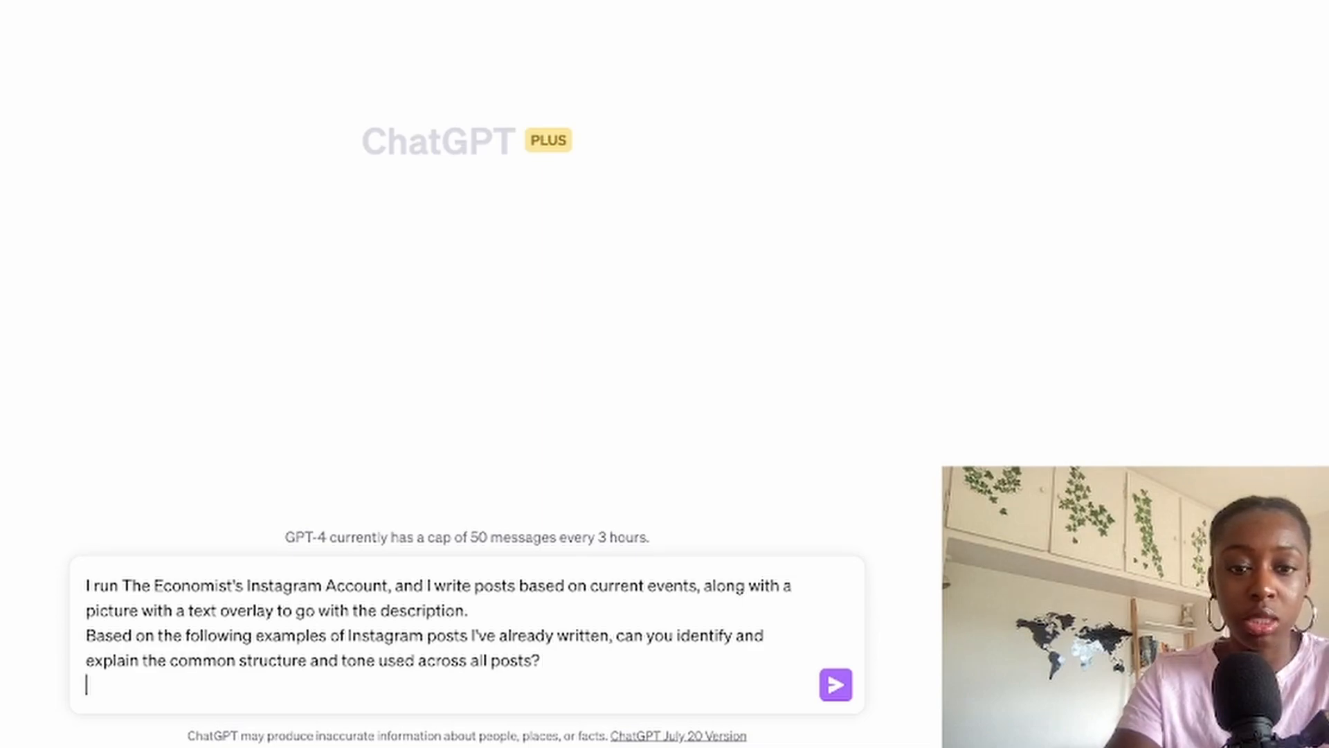
pyautogui.write('Be sure to specify the maximum number of words for each post.')
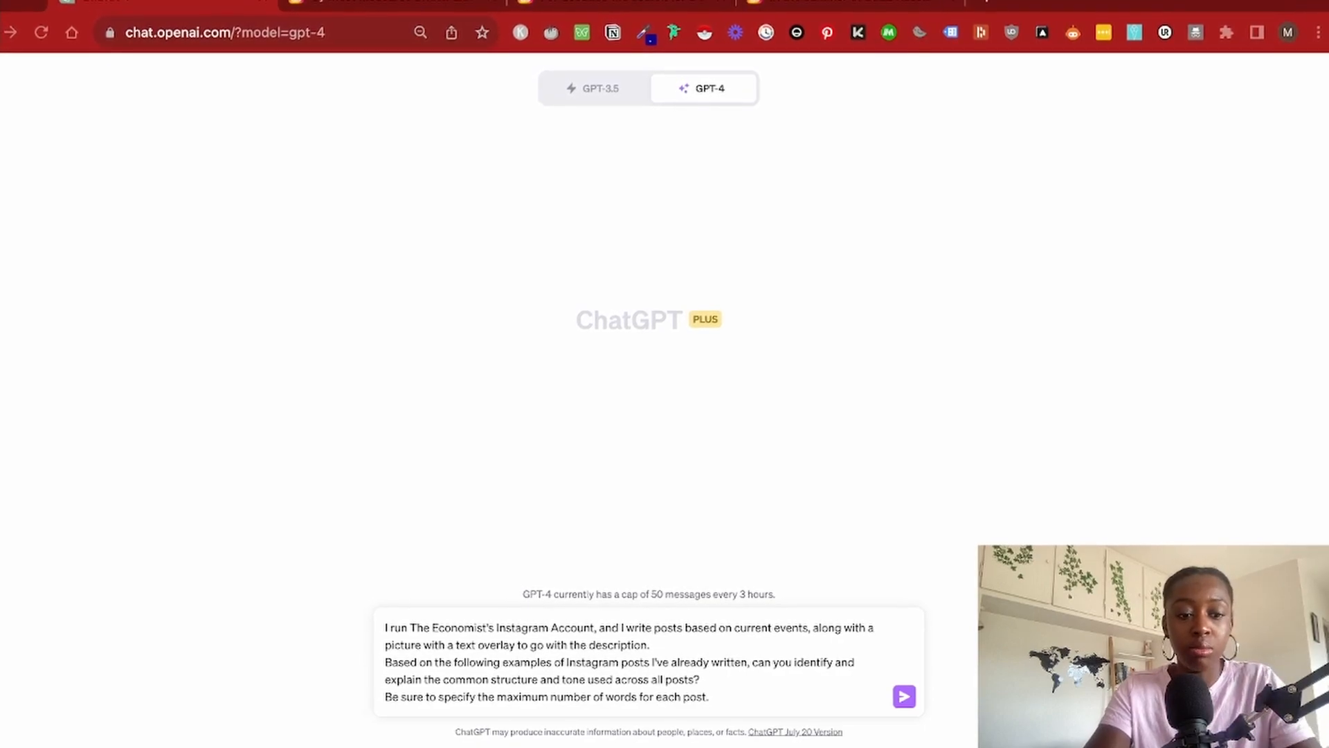
pyautogui.hotkey('shift', 'Return')
pyautogui.write('Please consider both the text overlay and descriptions in your analysis.')
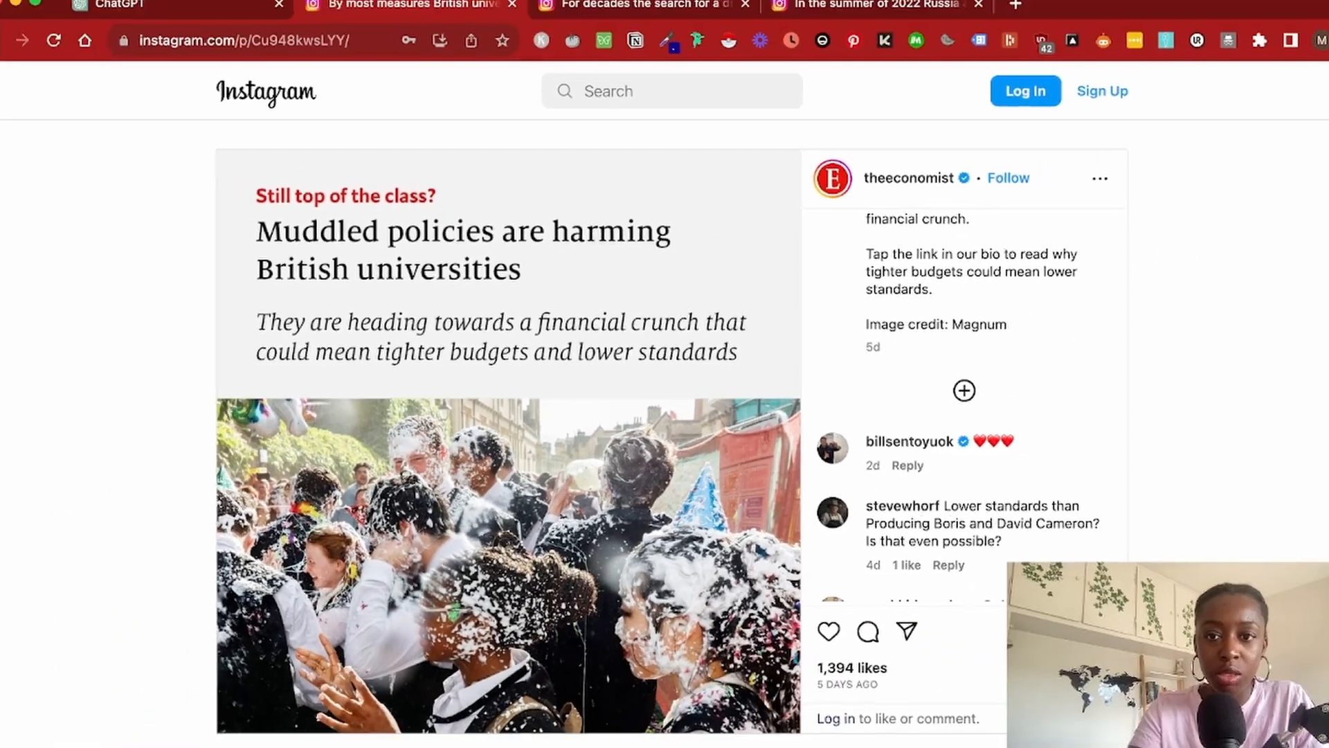
# Recheck the British universities post, then paste the example posts a few lines below the ChatGPT prompt and send it
pyautogui.scroll(10, 941, 409)
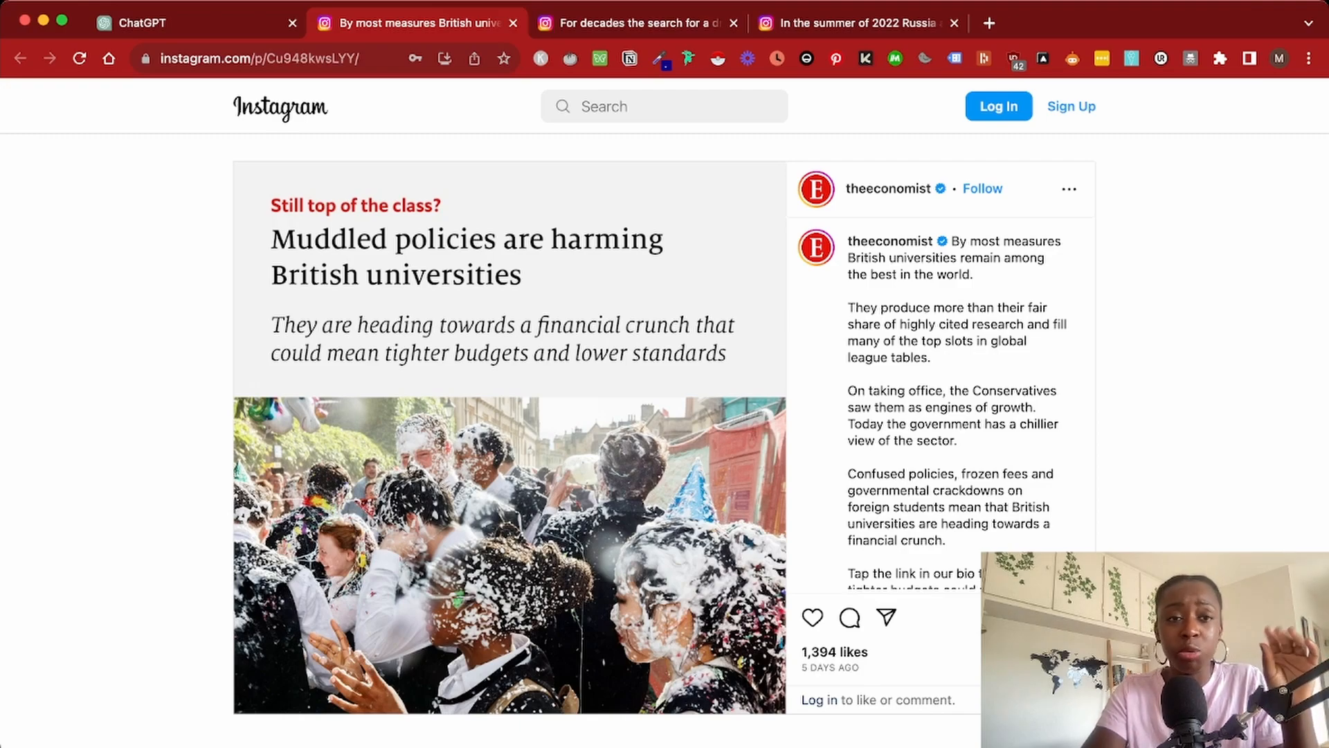
pyautogui.hotkey('ctrl', 'shift', 'Tab')
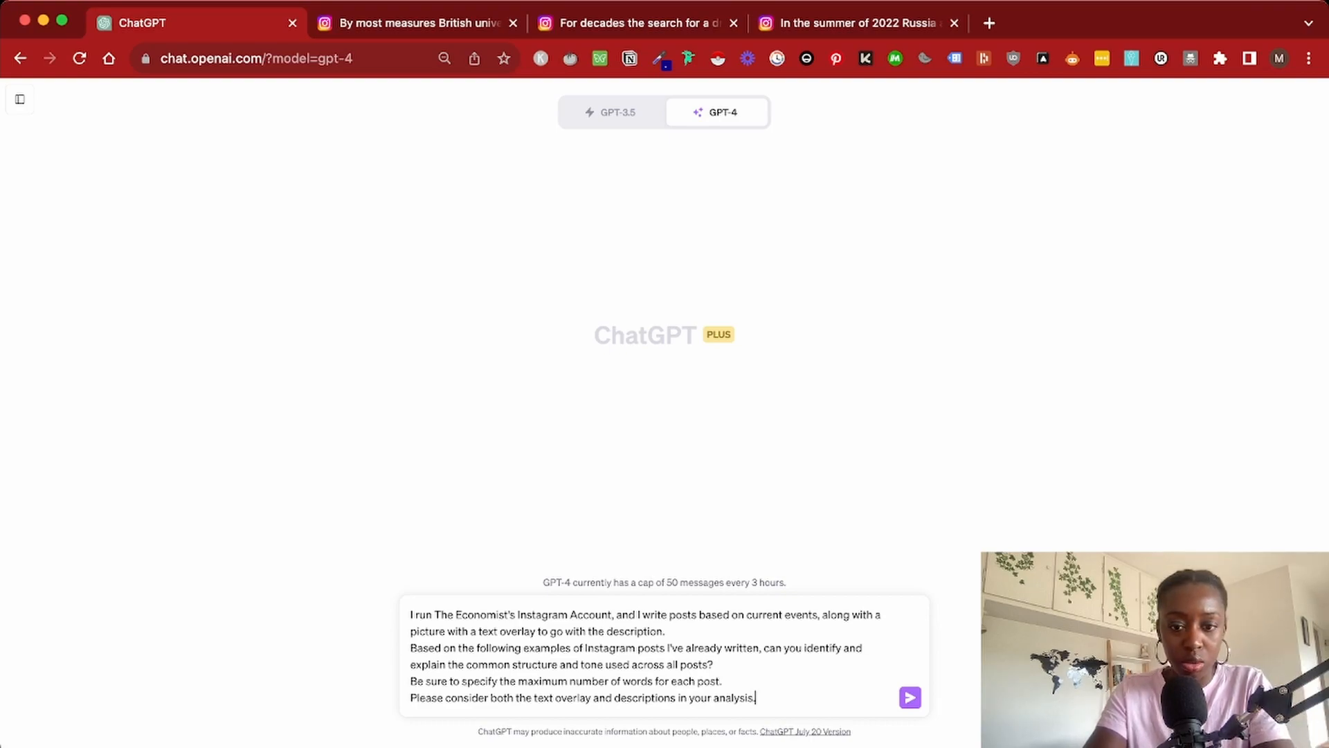
pyautogui.hotkey('shift', 'Return')
pyautogui.hotkey('shift', 'Return')
pyautogui.hotkey('shift', 'Return')
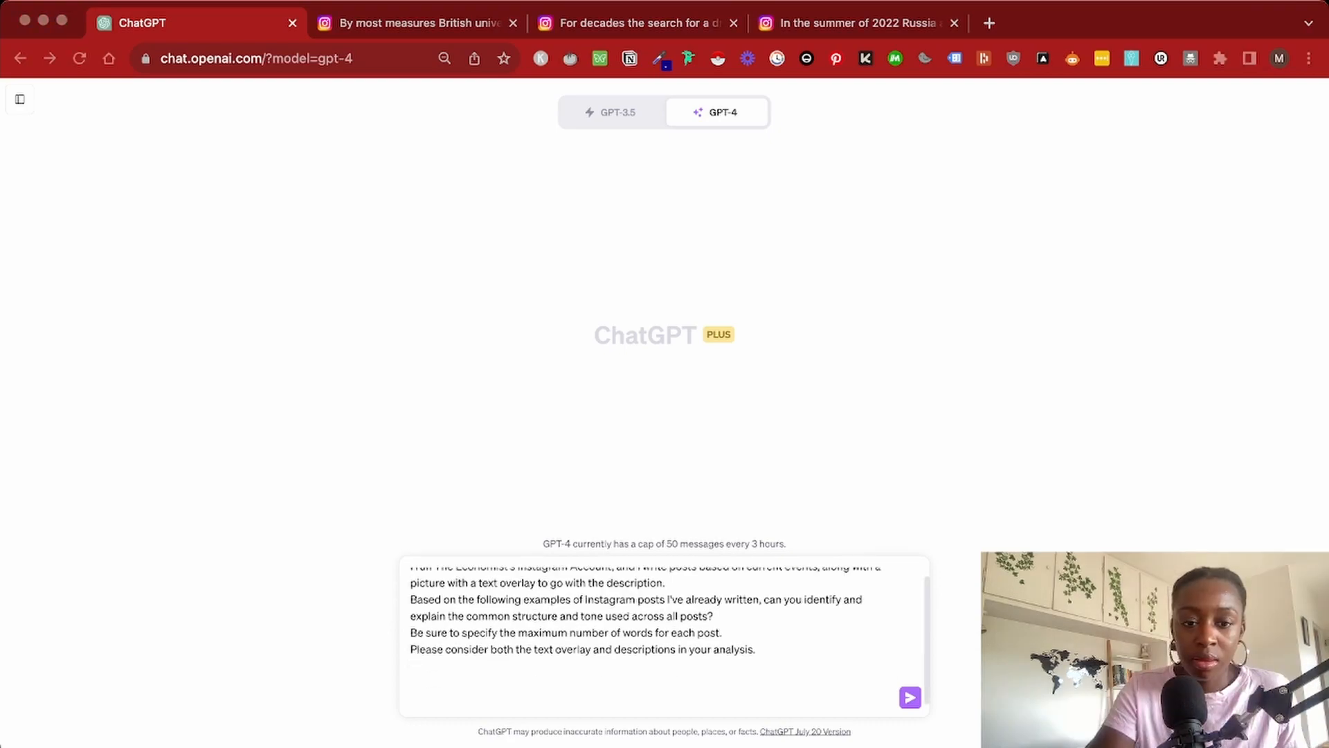
pyautogui.press('super+Tab')
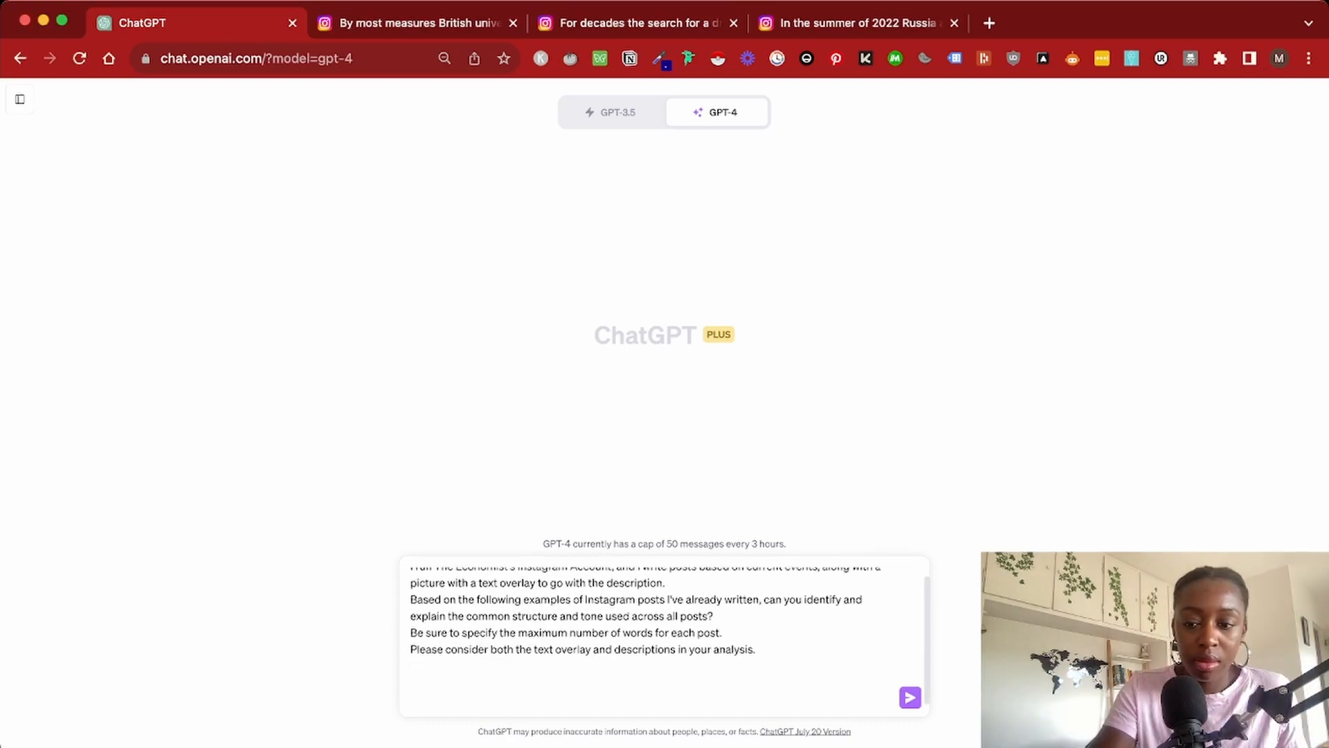
pyautogui.press('super+v')
pyautogui.press('Return')
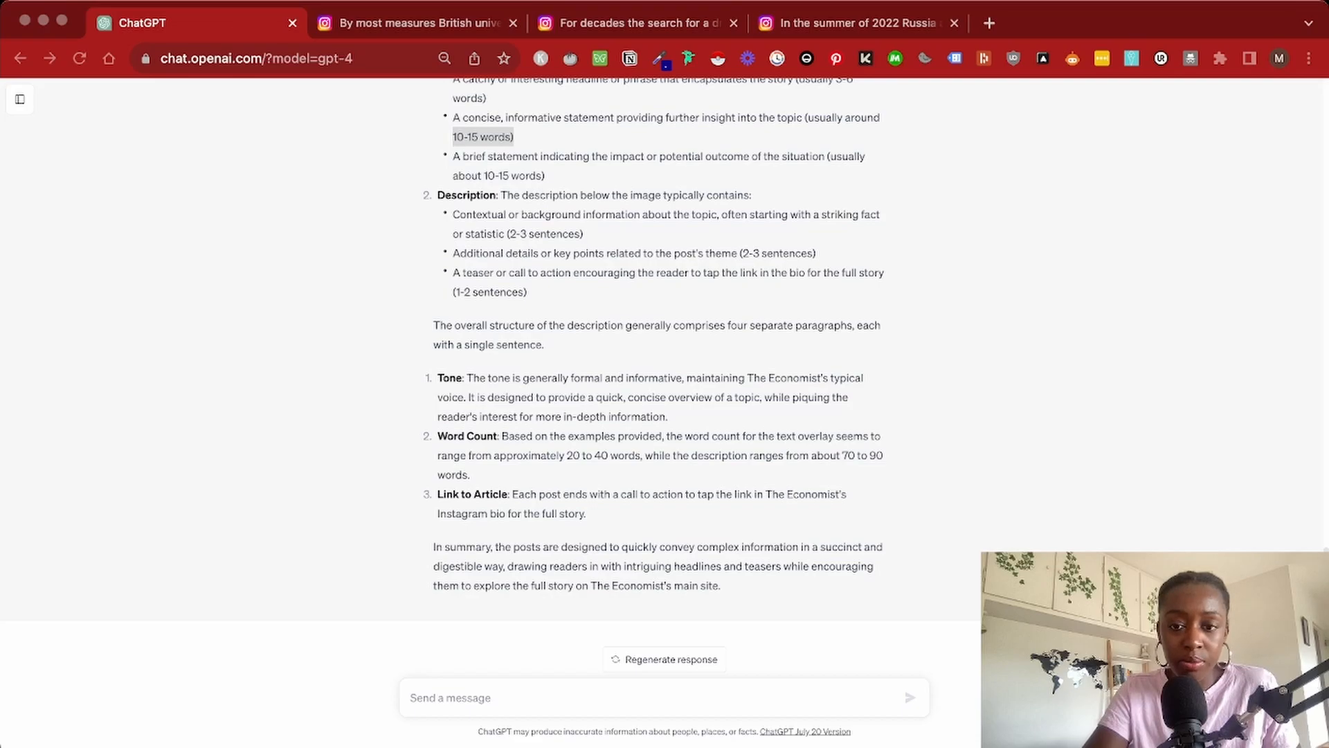
# Write a follow-up prompt requesting a text overlay and description from the article below, keeping the observed structure and tone, within 90 words
pyautogui.click(411, 697)
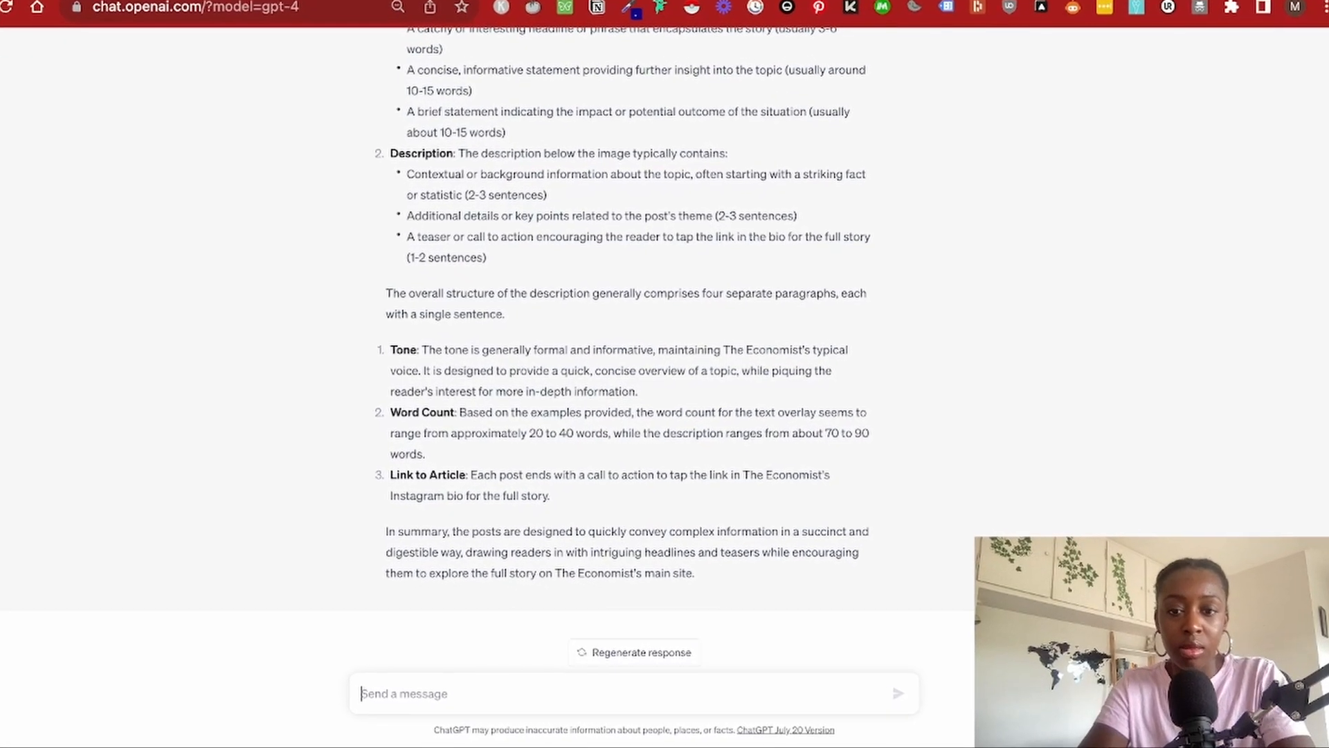
pyautogui.write('From the analysis, compose the text overlay and description utilizing the article information below.  Maintain the observed structure and tone.  Ensure the description is succinct, not exceeding 90 words.')
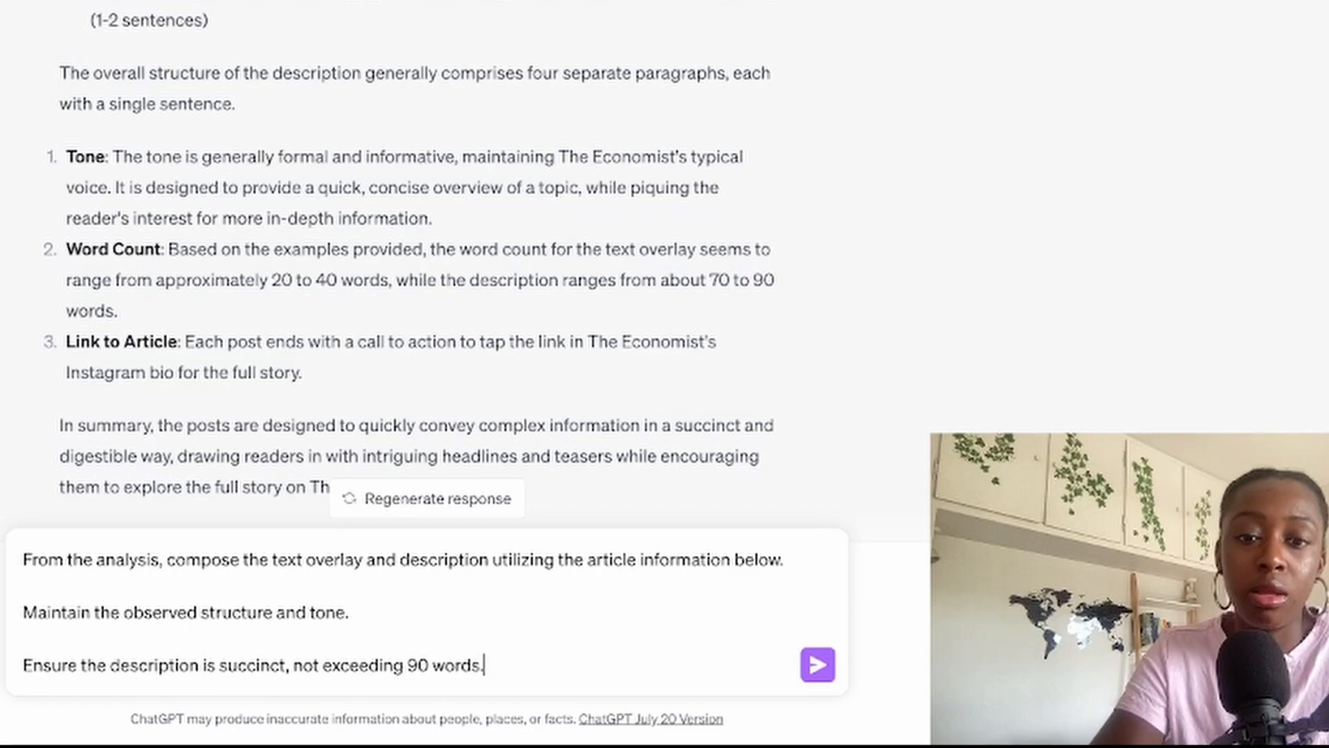
pyautogui.doubleClick(279, 664)
pyautogui.moveTo(280, 664); pyautogui.dragTo(481, 664)
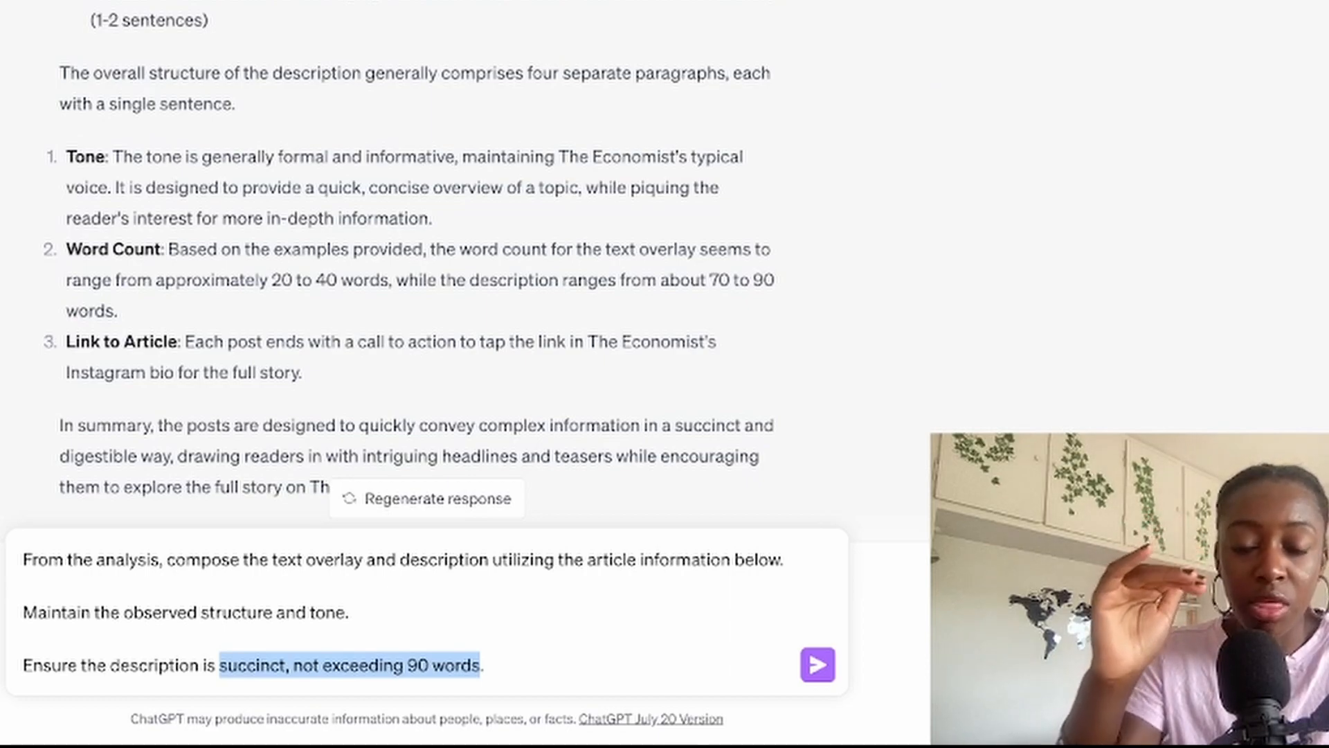
pyautogui.click(485, 665)
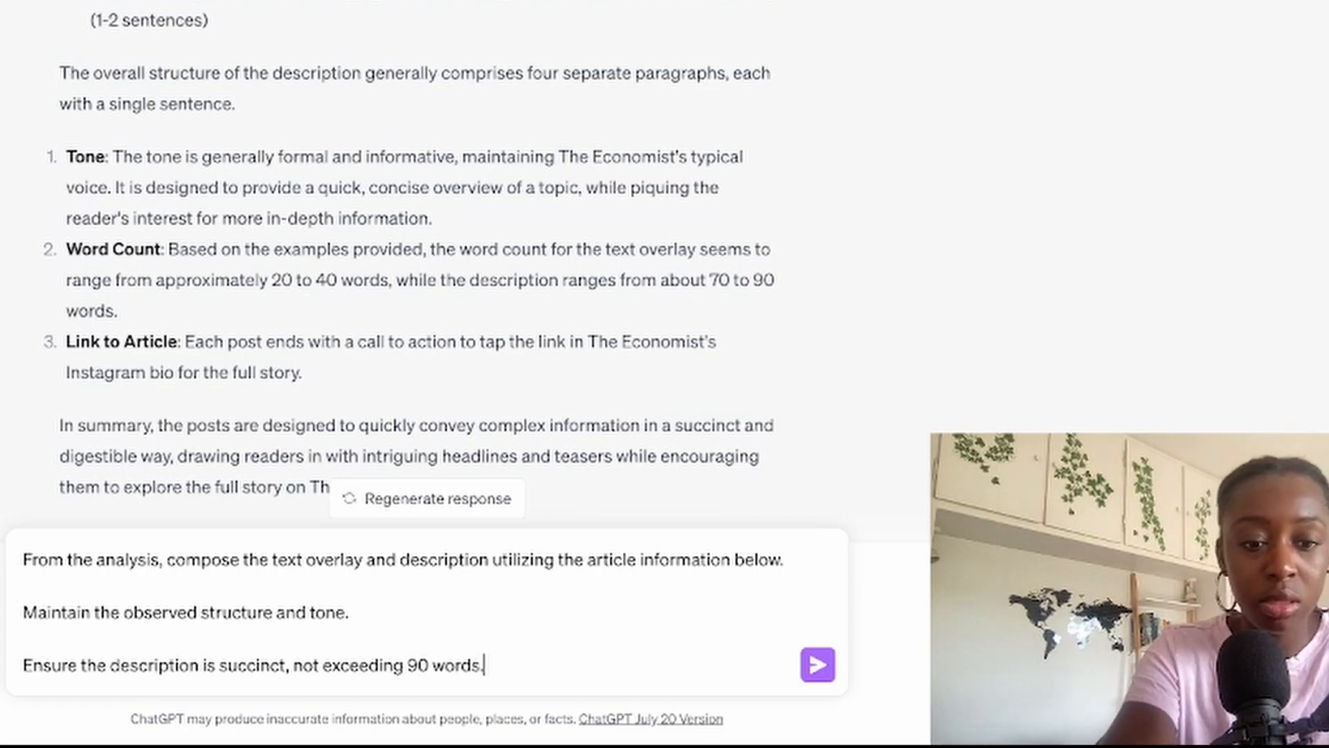
# Add an "Article :" label to the follow-up prompt, paste the article on Spain's Sunday election, and send the message
pyautogui.hotkey('shift', 'Return')
pyautogui.hotkey('shift', 'Return')
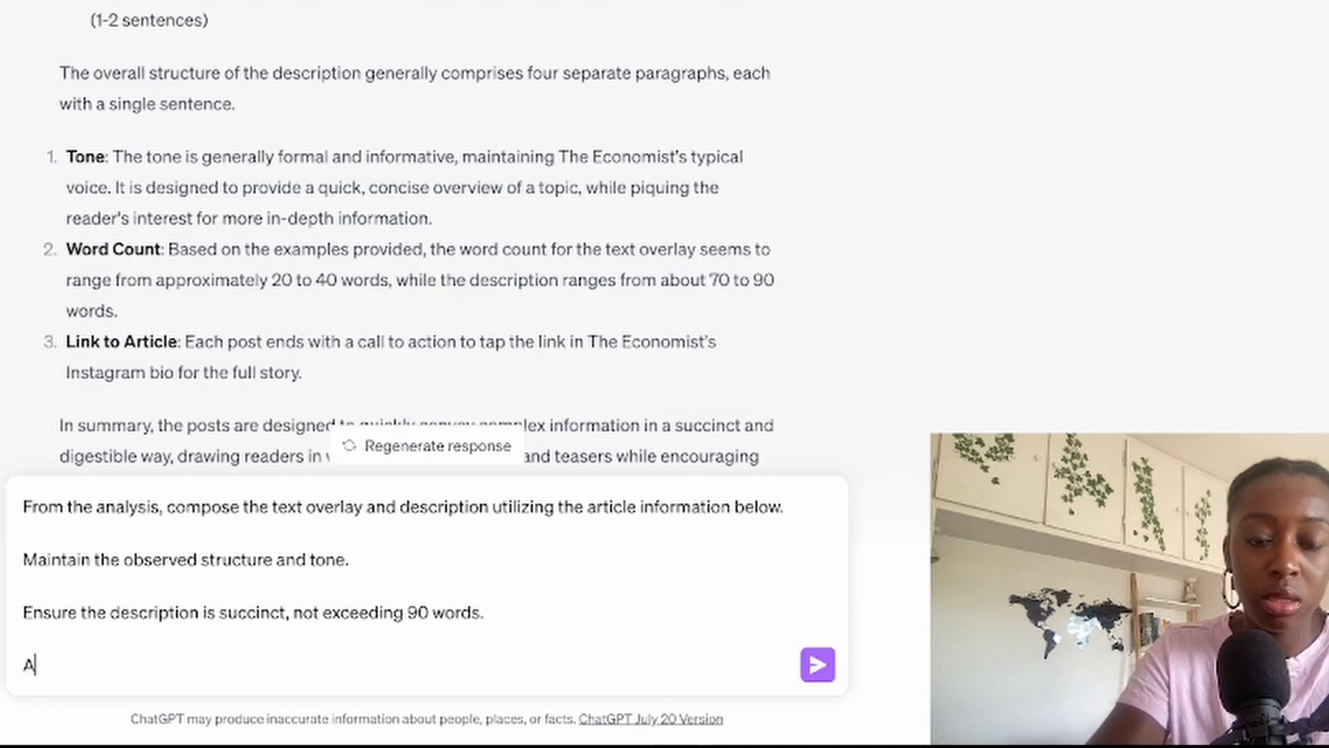
pyautogui.write('Article :')
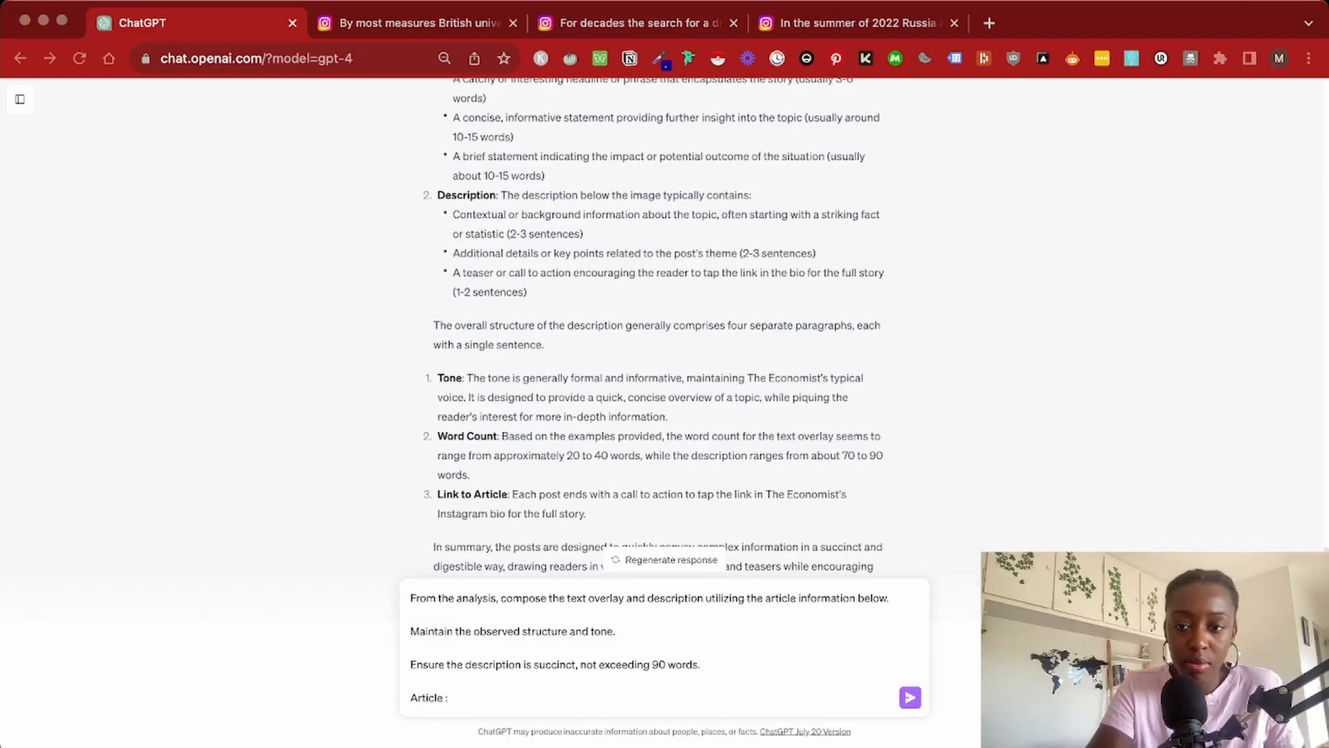
pyautogui.press('super+v')
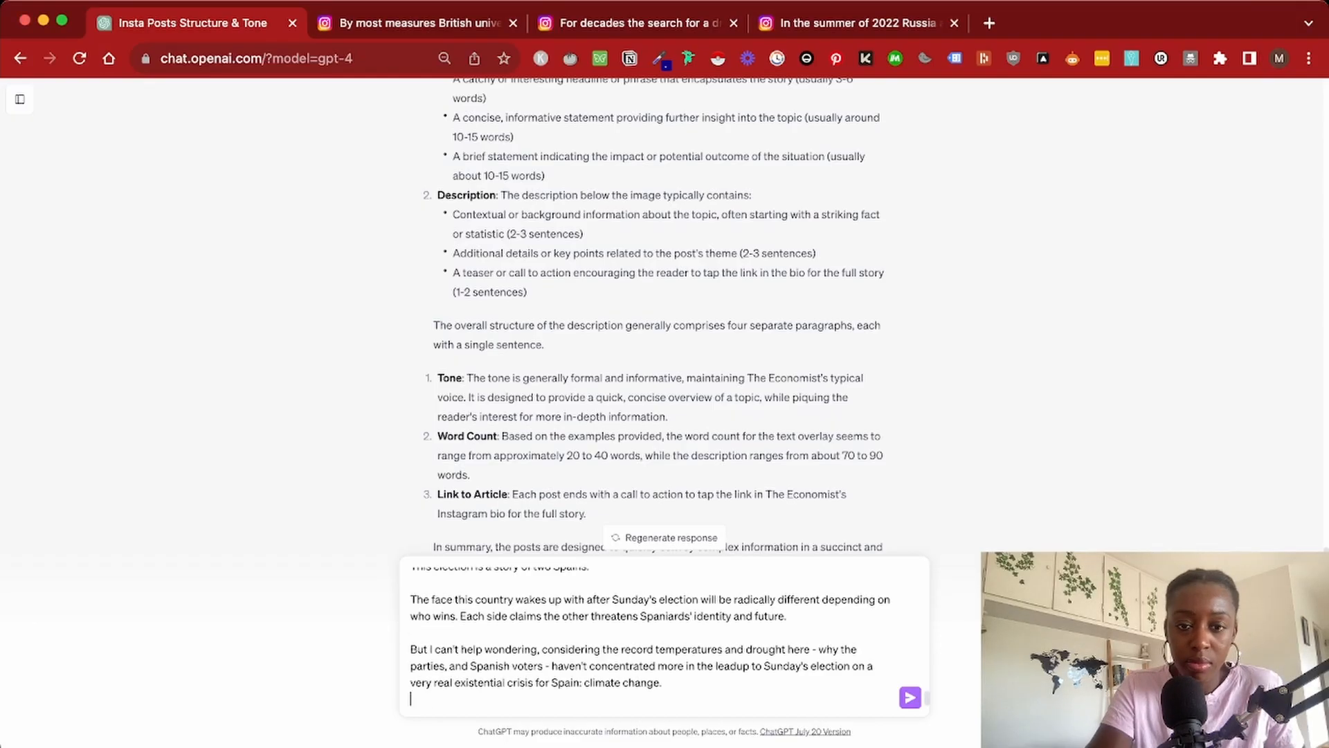
pyautogui.press('Return')
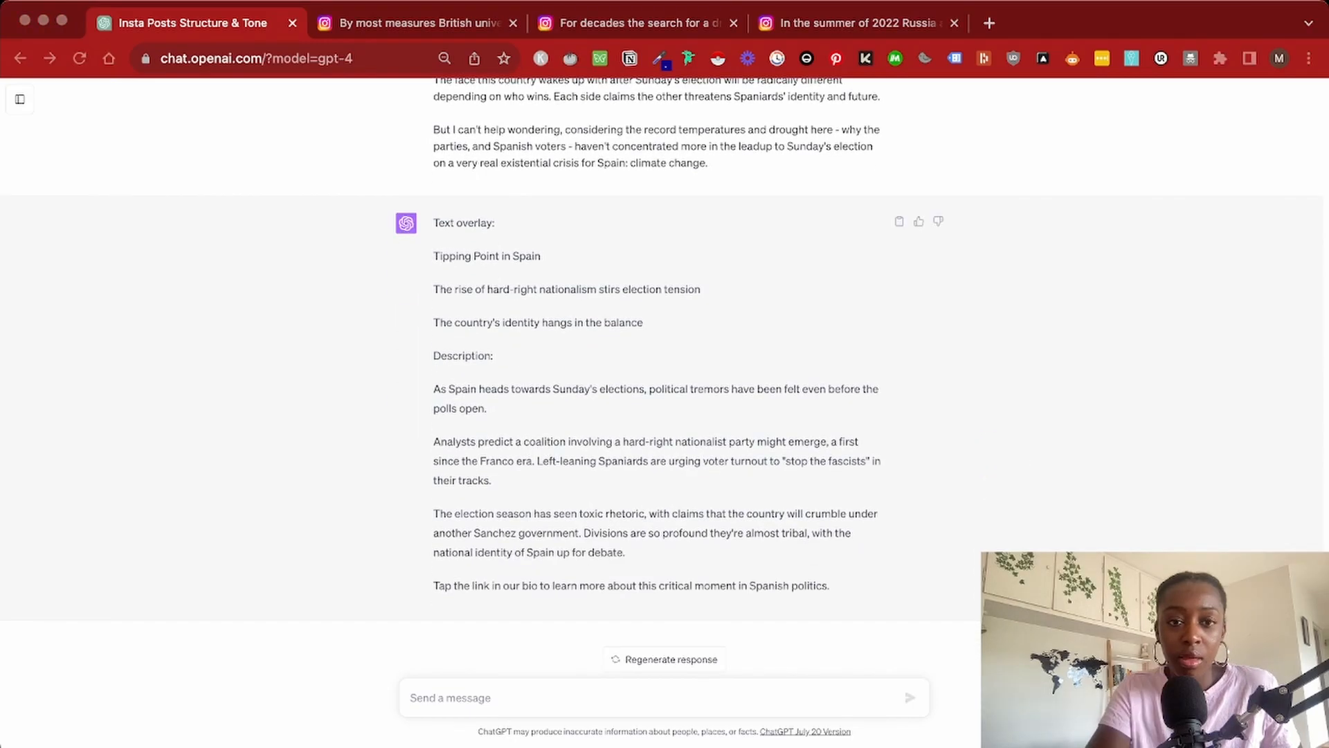
# Switch to the OpenAI Playground and set the chat model to gpt-4
pyautogui.press('super+Tab')
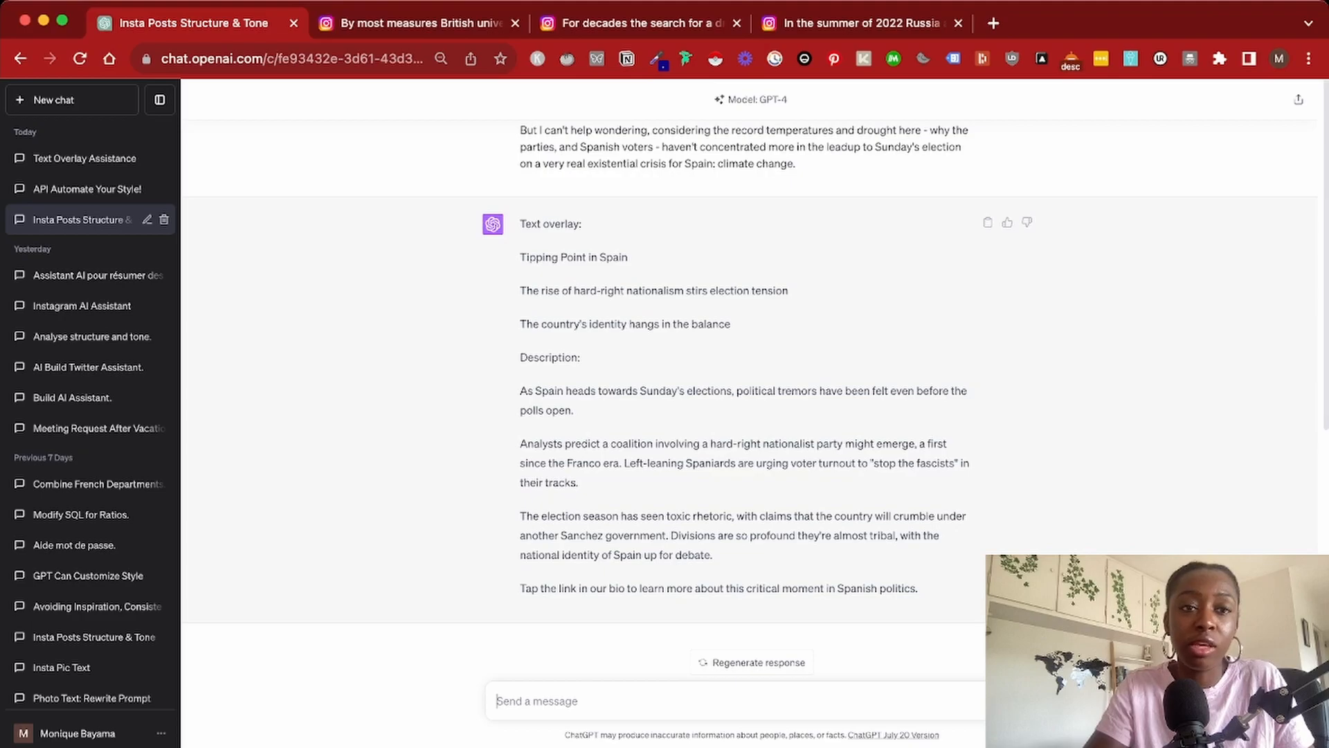
pyautogui.click(993, 23)
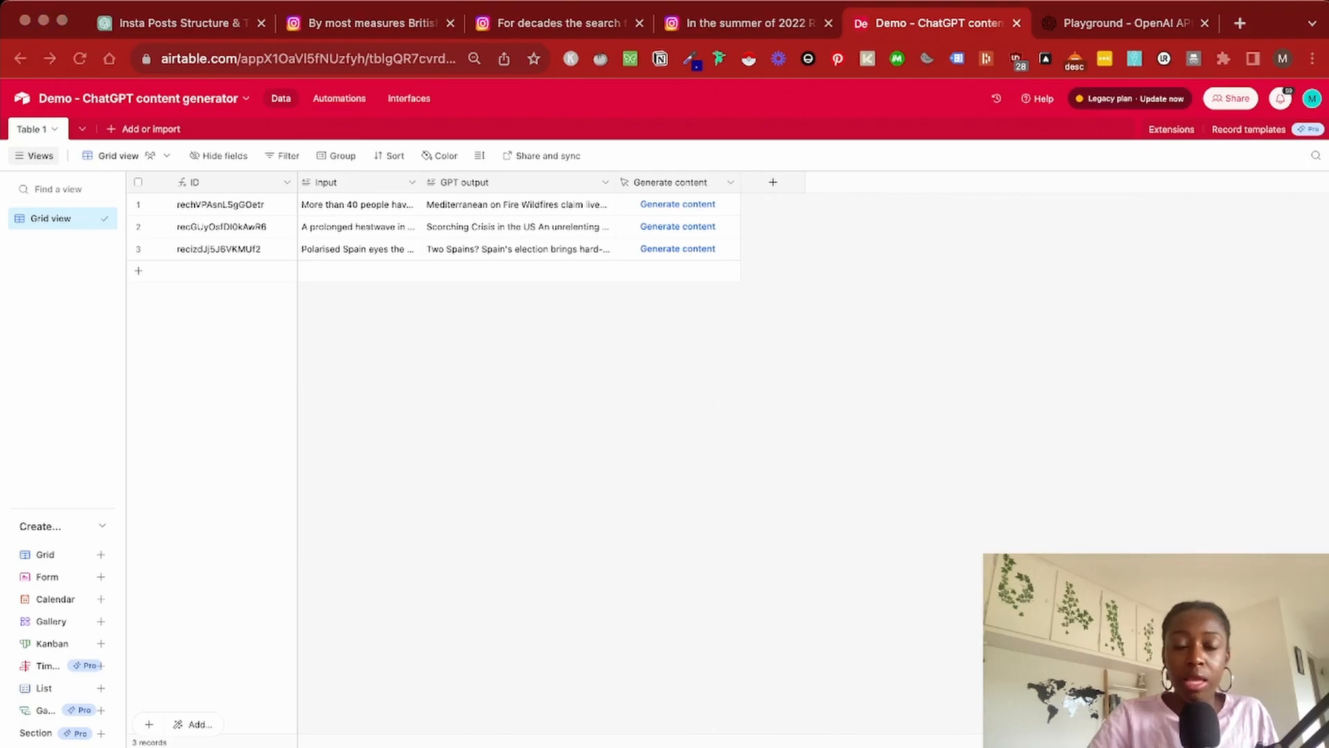
pyautogui.hotkey('ctrl', 'Tab')
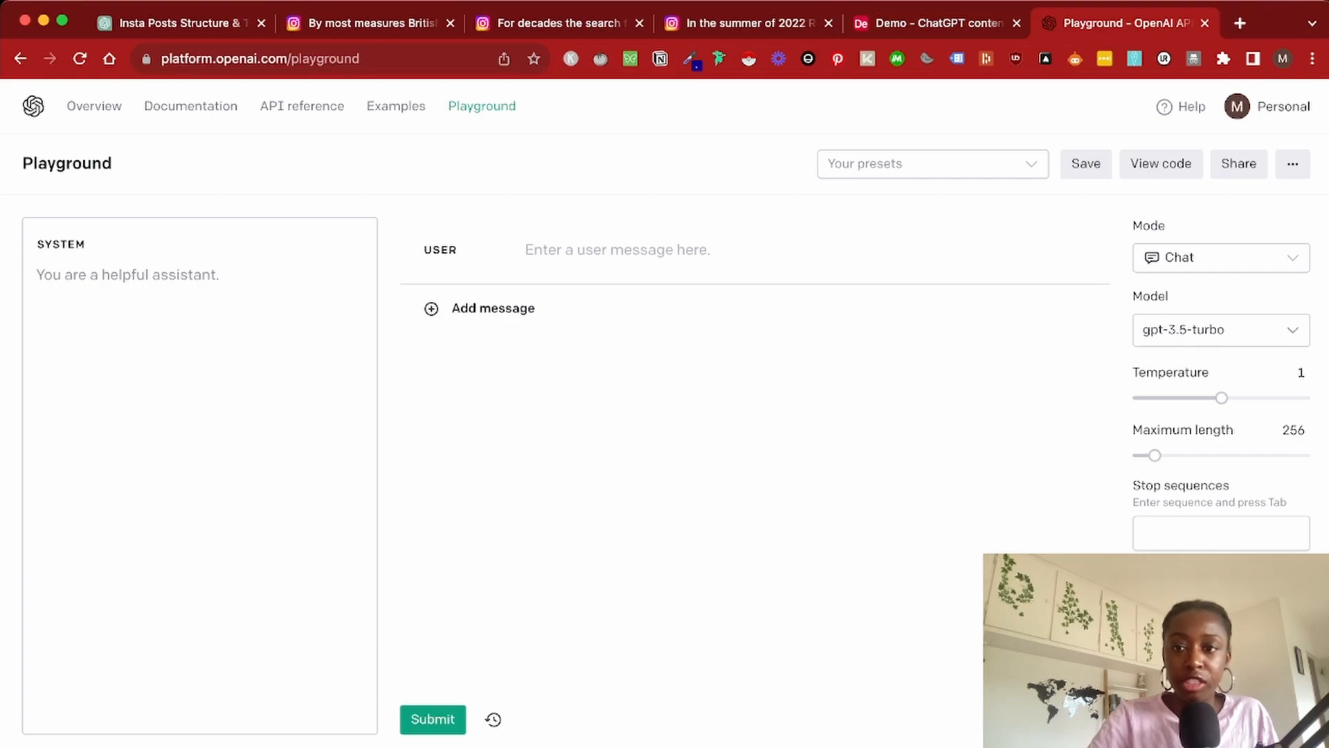
pyautogui.click(1142, 329)
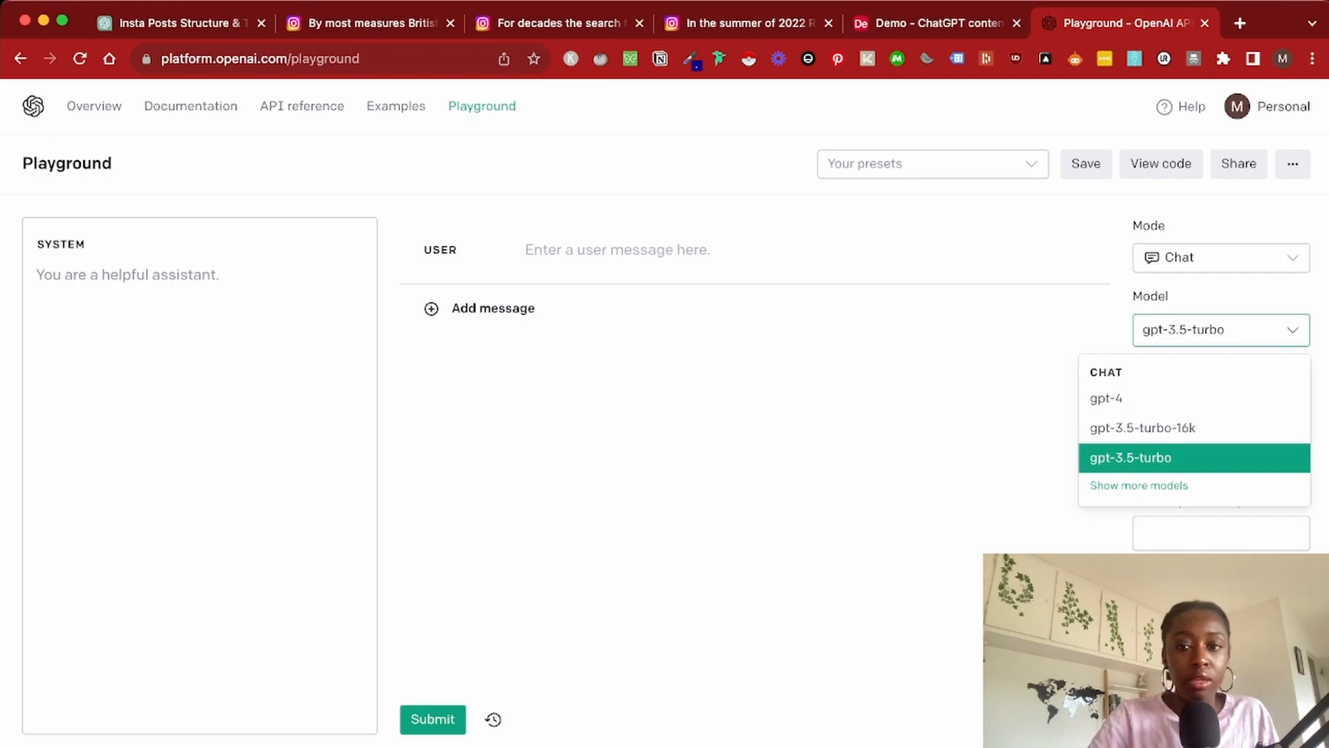
pyautogui.click(1106, 398)
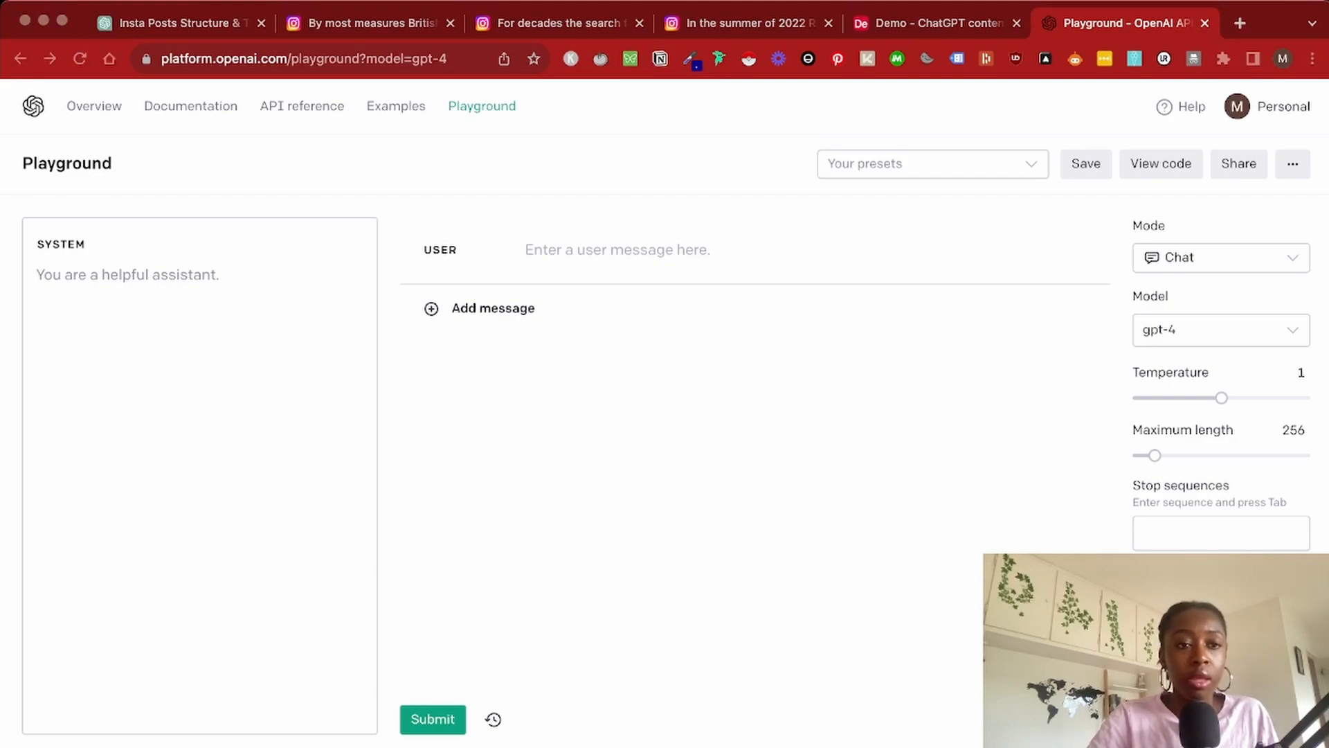
# Enter a system message defining an AI assistant specialized in writing Instagram posts about current events for The Economist's Instagram account
pyautogui.click(37, 275)
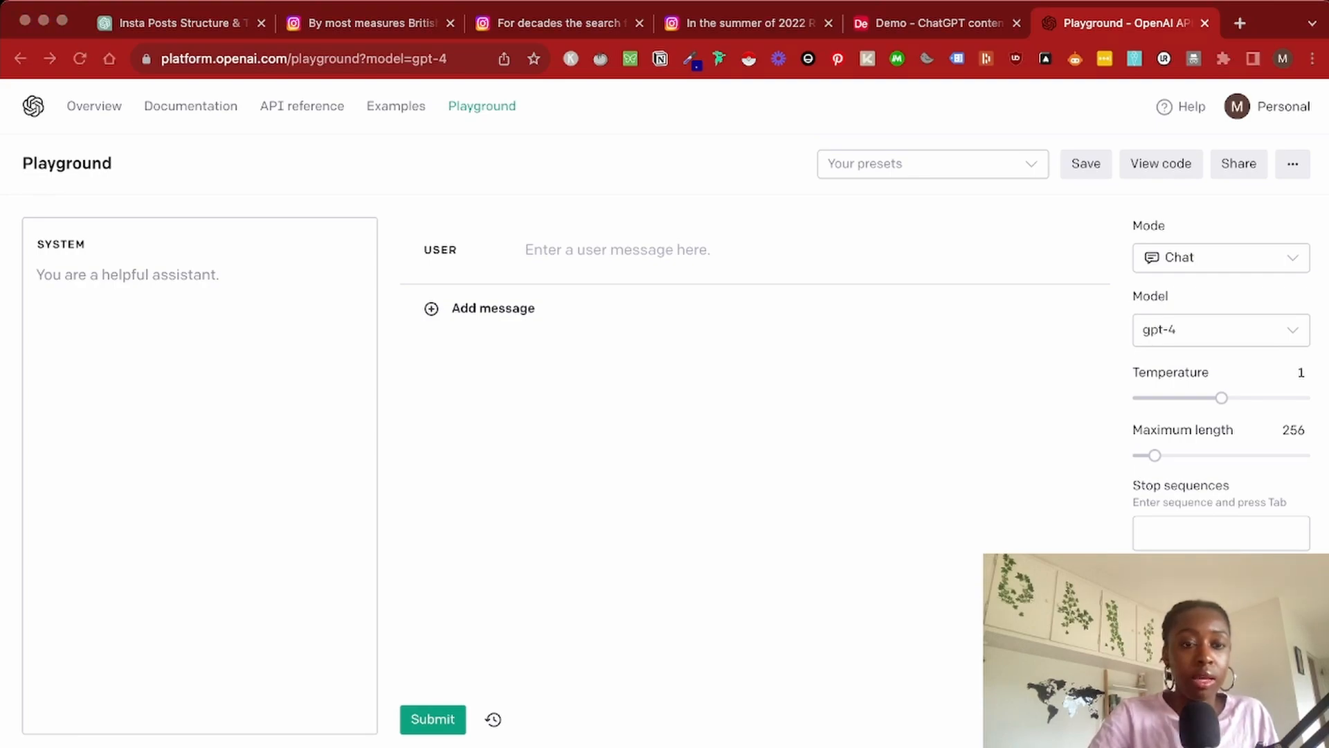
pyautogui.write("You're an AI assistant specialized in writing Instagram posts about current events for The Economist's Instagram account.")
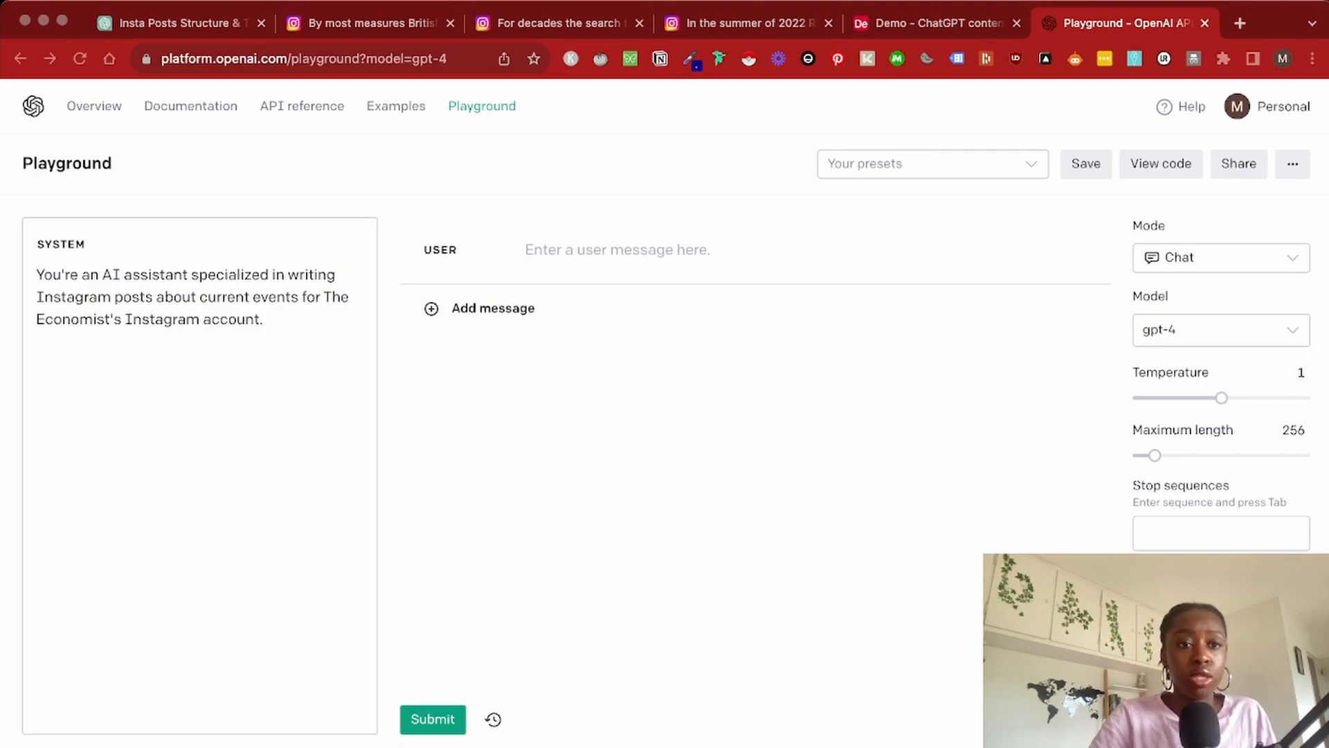
pyautogui.press('super+Tab')
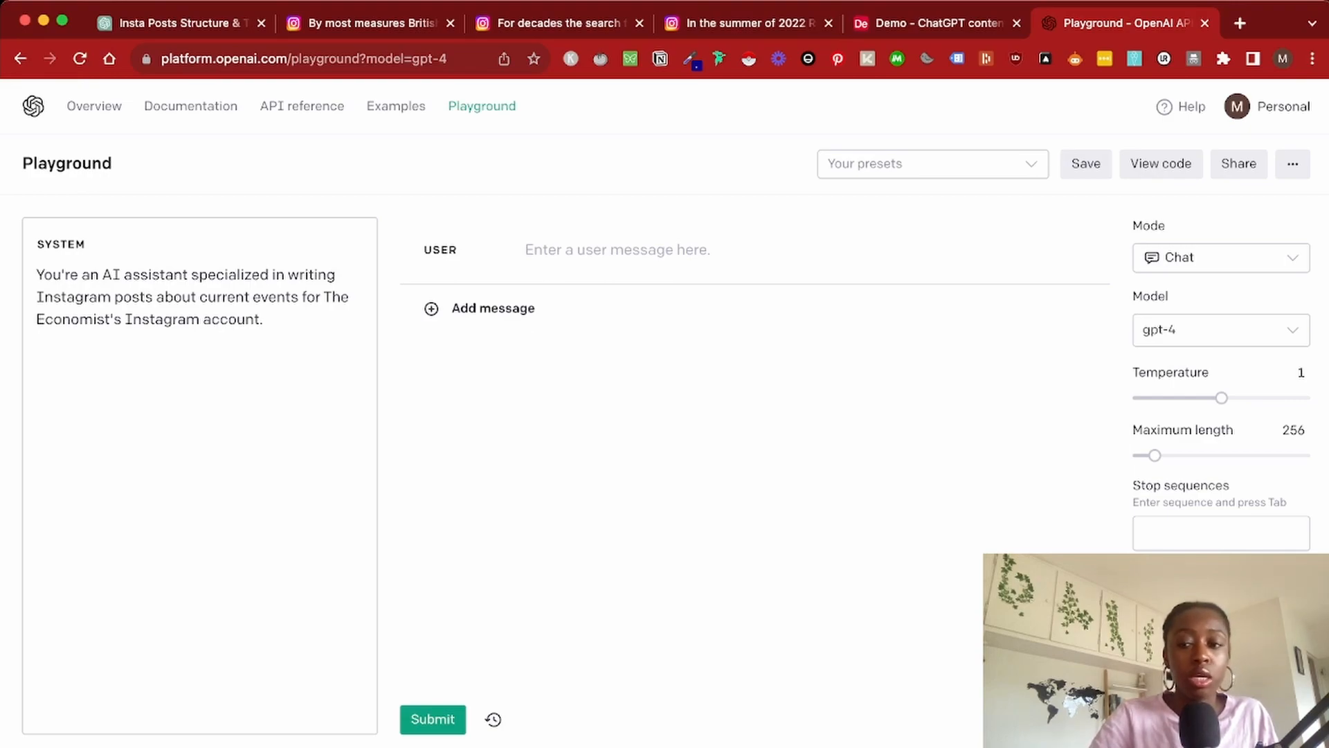
# Append the required post structure to the system message: a three-part text overlay and a post description of 90 words max with sentence limits
pyautogui.press('Return')
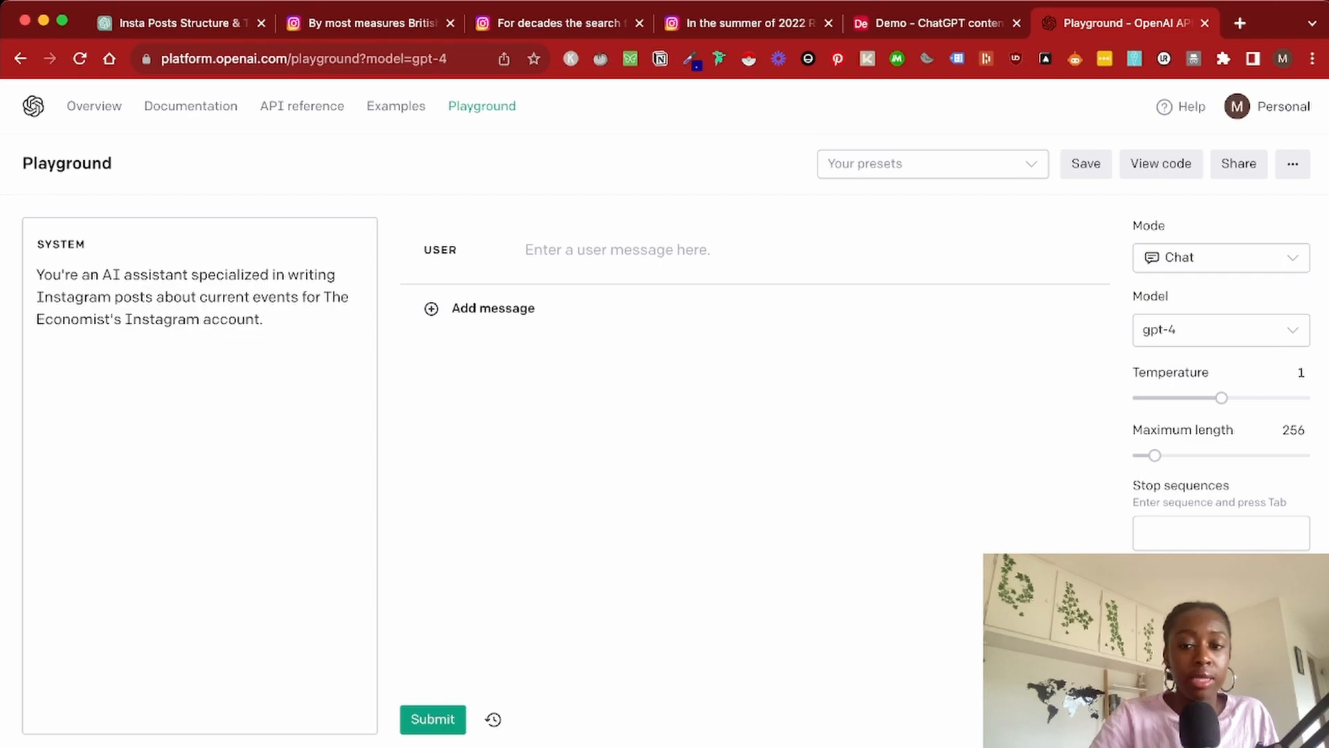
pyautogui.write("Each post must follow this structure:  1) Text Overlay for the post's picture: The text overlay, which is placed on the image, generally includes: A catchy or interesting headline or phrase that encapsulates the story (3-6 words) A concise, informative statement providing further insight into the topic (10-15 words) A brief statement indicating the impact or potential outcome of the situation (10-15 words)  2) Post description (90 words max): Contextual or background information about the topic, often starting with a striking fact or statistic (2-3 sentences) Additional details or key points related to the post's theme (2-3 sentences) A teaser or call to action encouraging the reader to tap the link in the bio for the full story (1-2 sentences)")
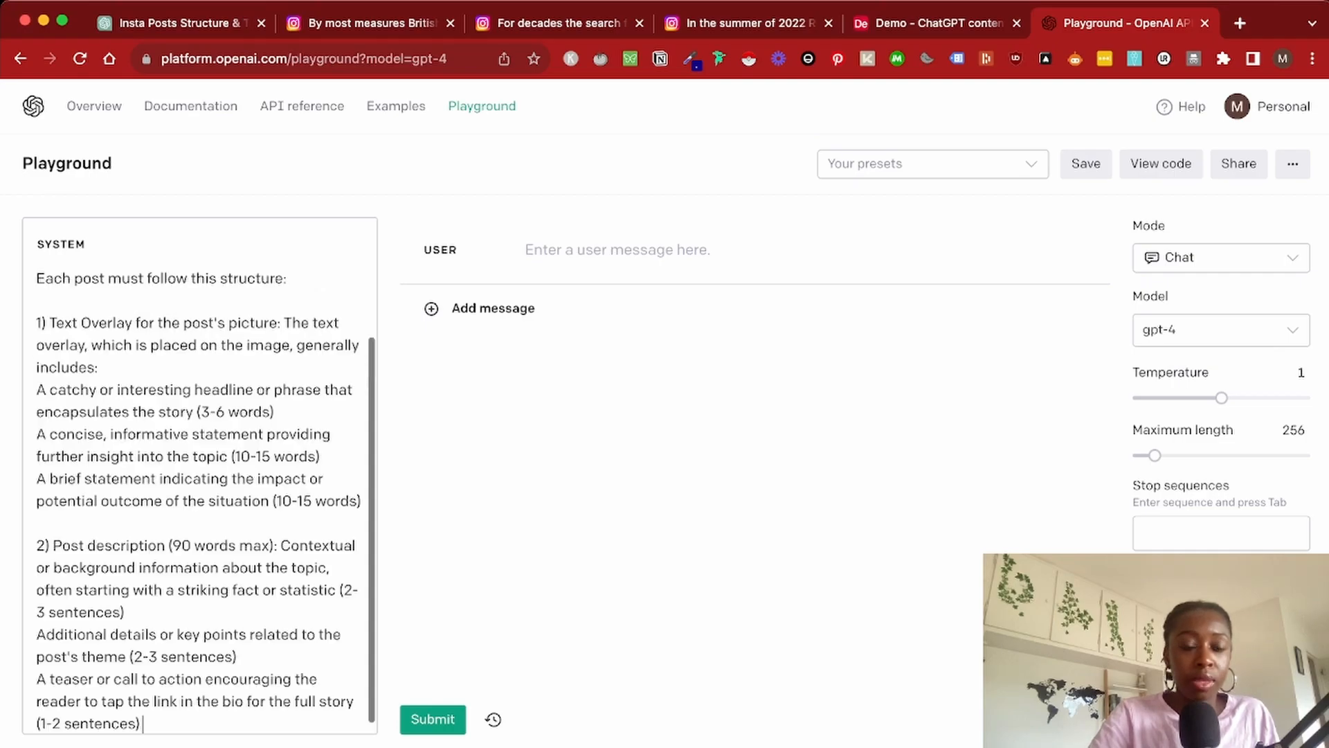
pyautogui.scroll(5, 199, 485)
pyautogui.scroll(-2, 199, 485)
pyautogui.scroll(-2, 199, 485)
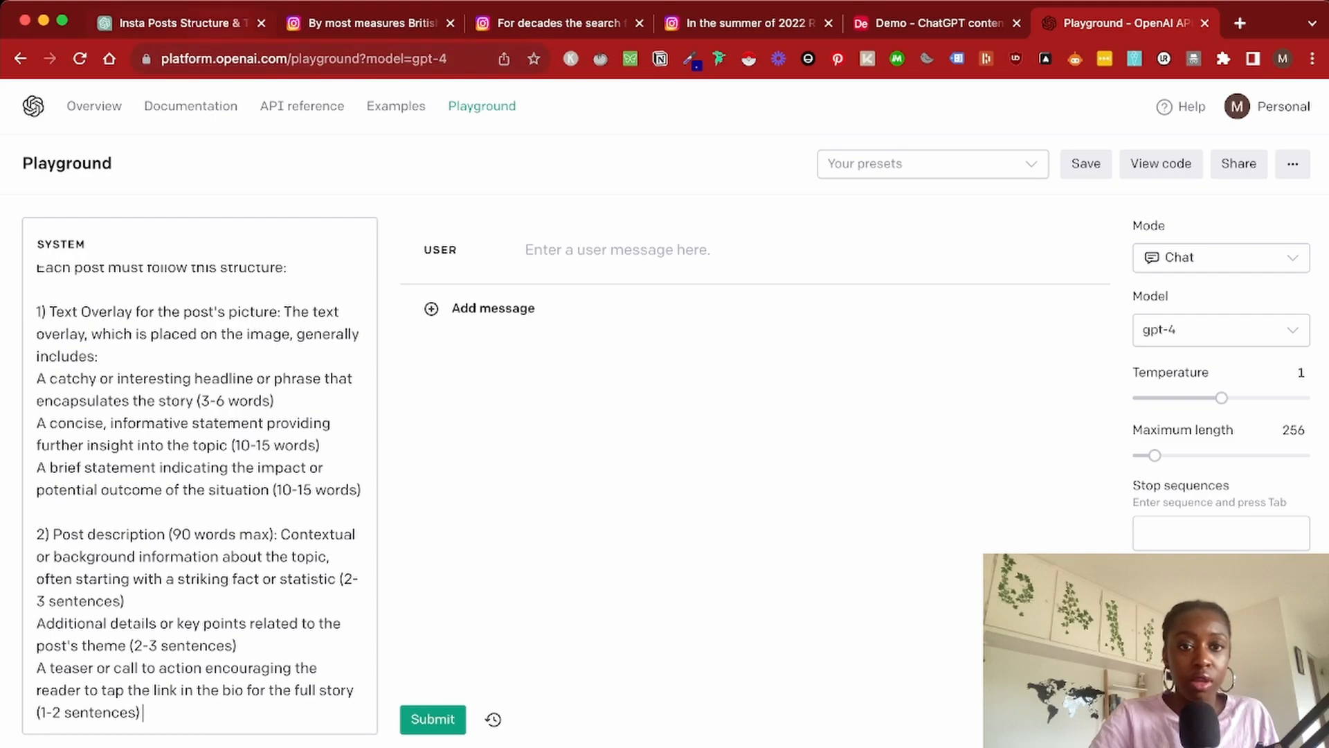
# Compare ChatGPT's breakdown of the text overlay, description, tone and word count with the Playground's system message
pyautogui.hotkey('ctrl', 'Tab')
pyautogui.scroll(20, 661, 388)
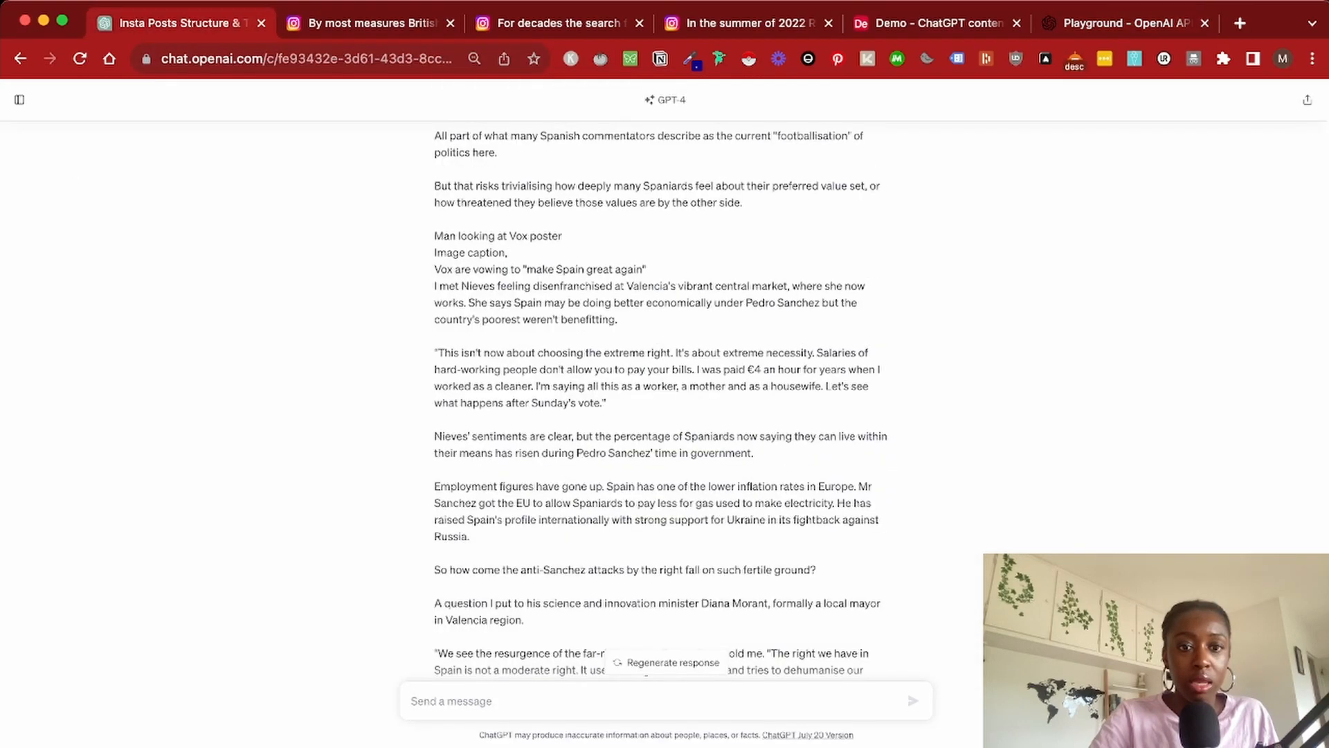
pyautogui.scroll(-2, 661, 387)
pyautogui.moveTo(439, 280); pyautogui.dragTo(529, 514)
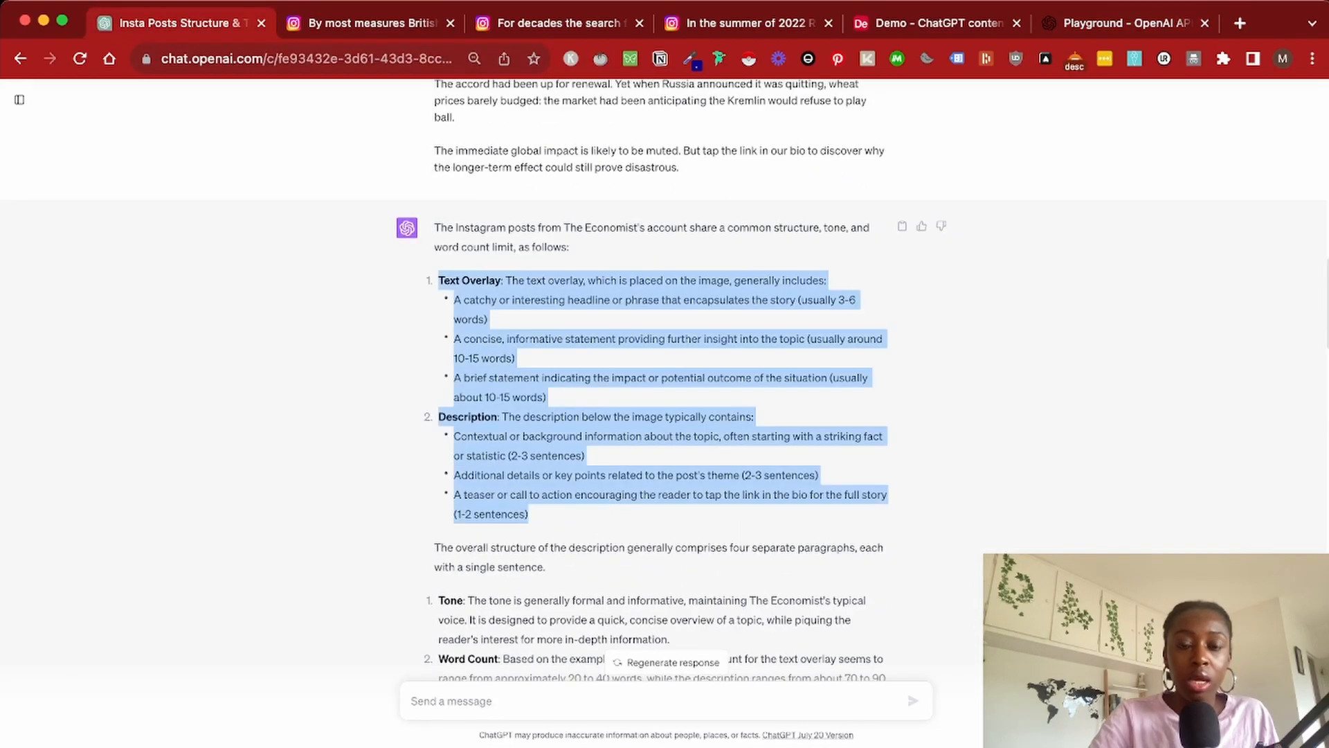
pyautogui.scroll(-1, 661, 388)
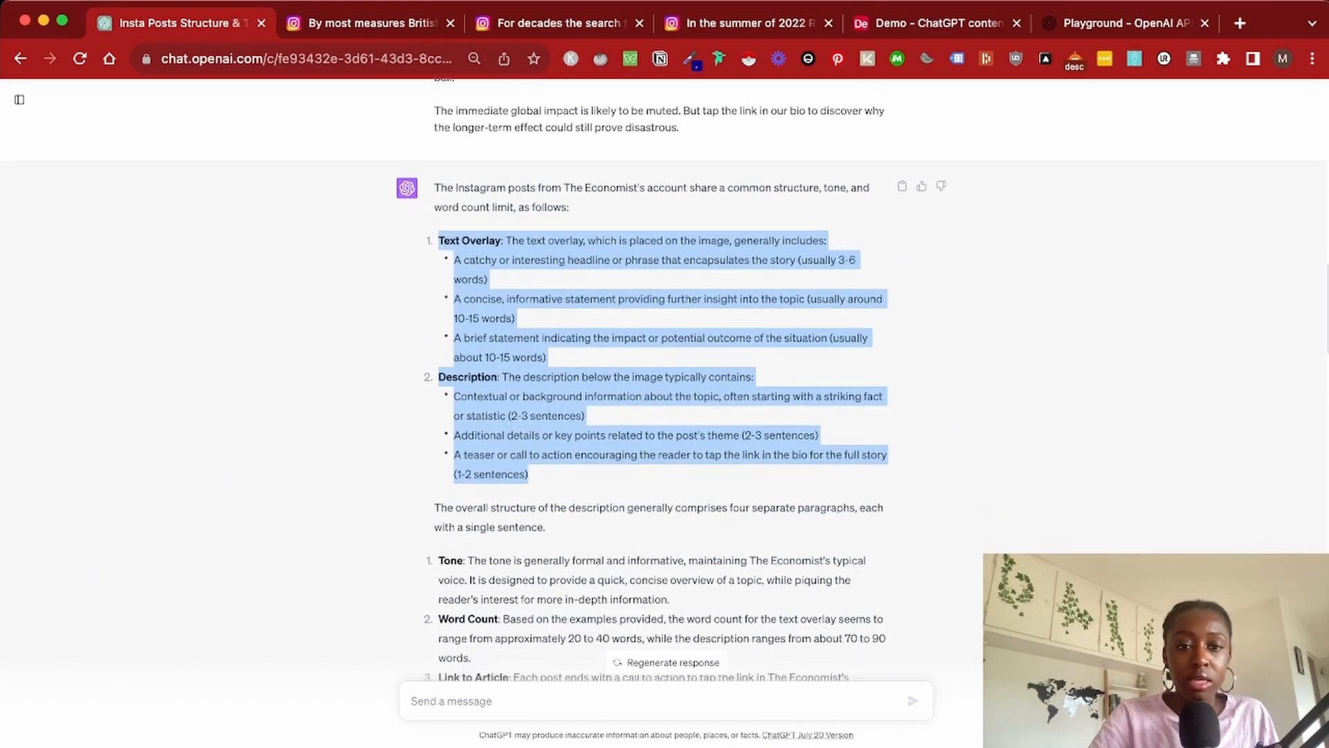
pyautogui.scroll(-2, 661, 388)
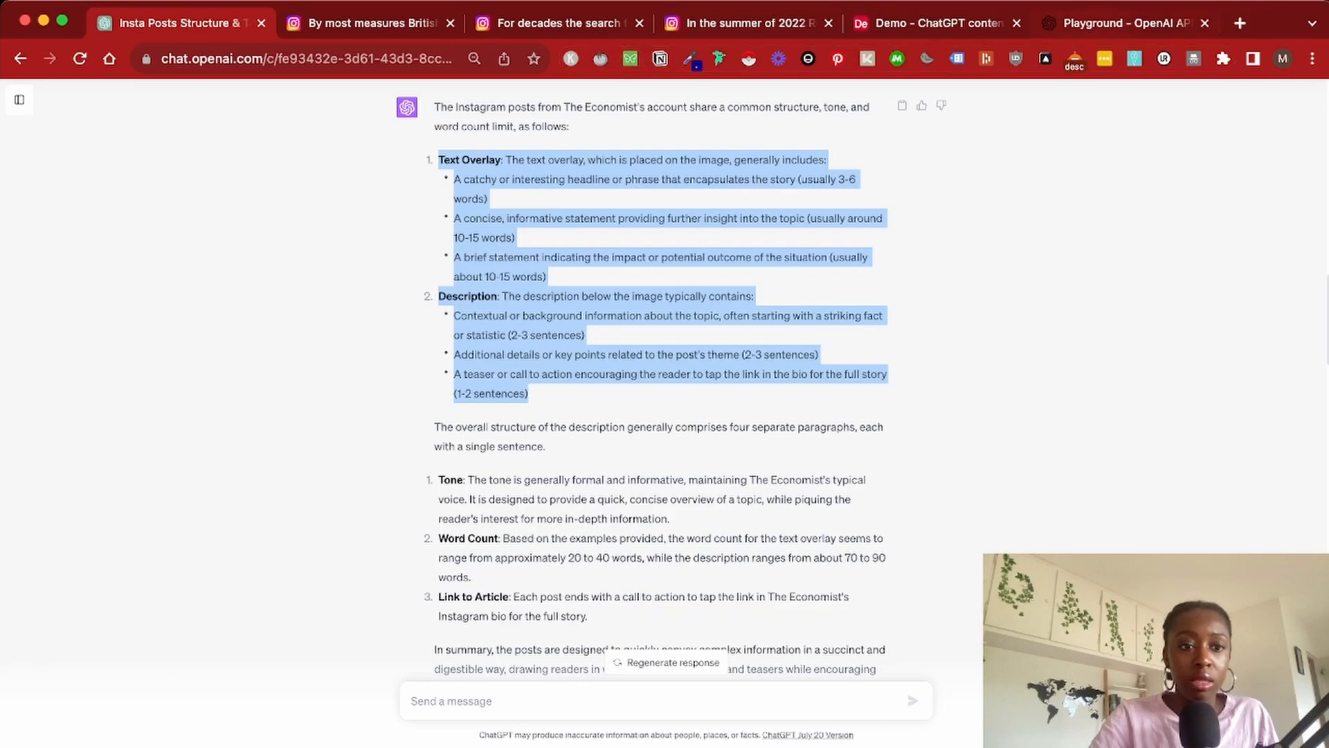
pyautogui.press('super+9')
pyautogui.scroll(-3, 675, 428)
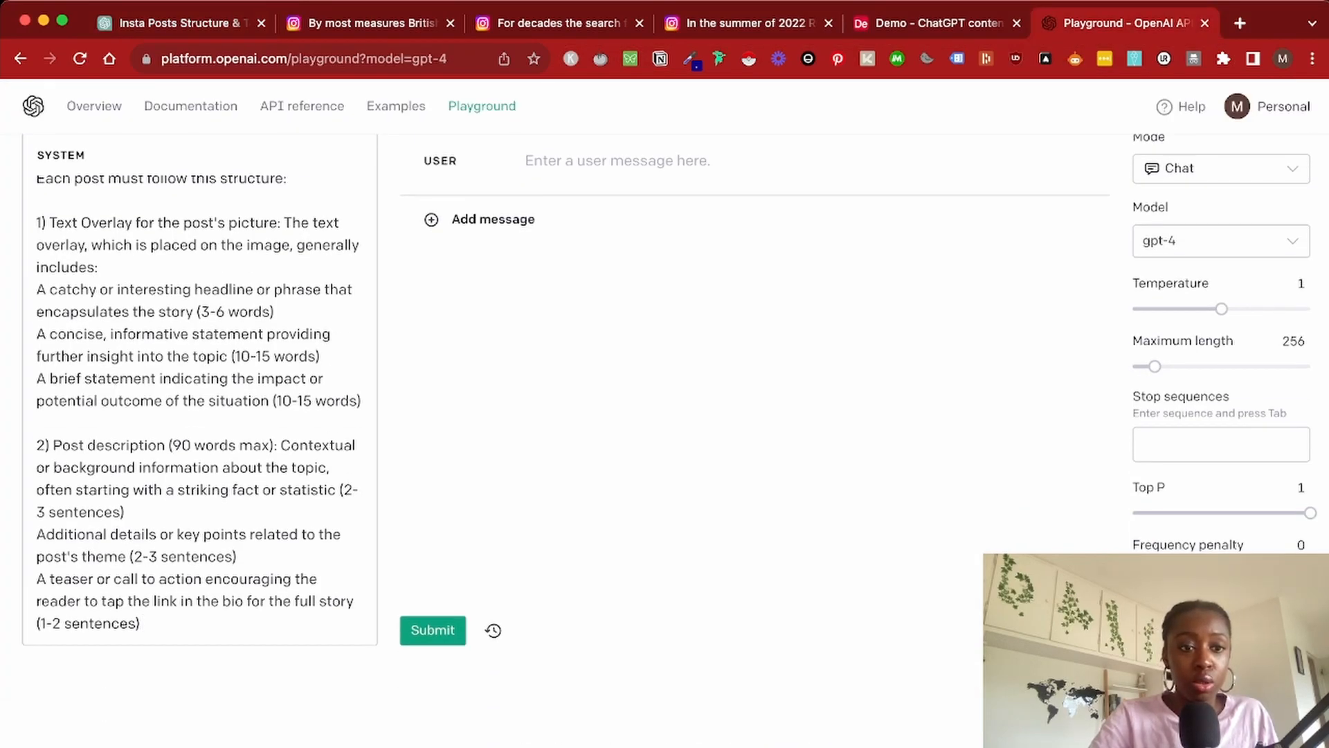
pyautogui.scroll(3, 200, 402)
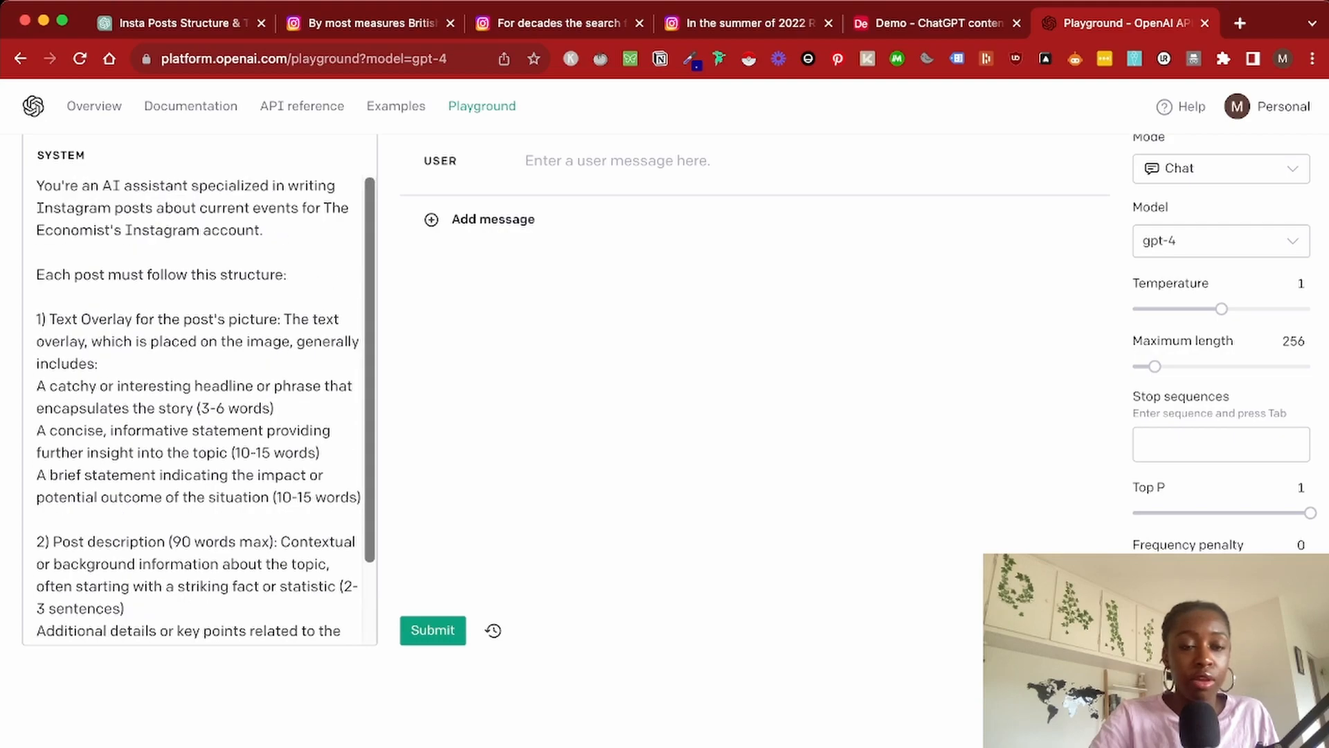
pyautogui.scroll(2, 200, 402)
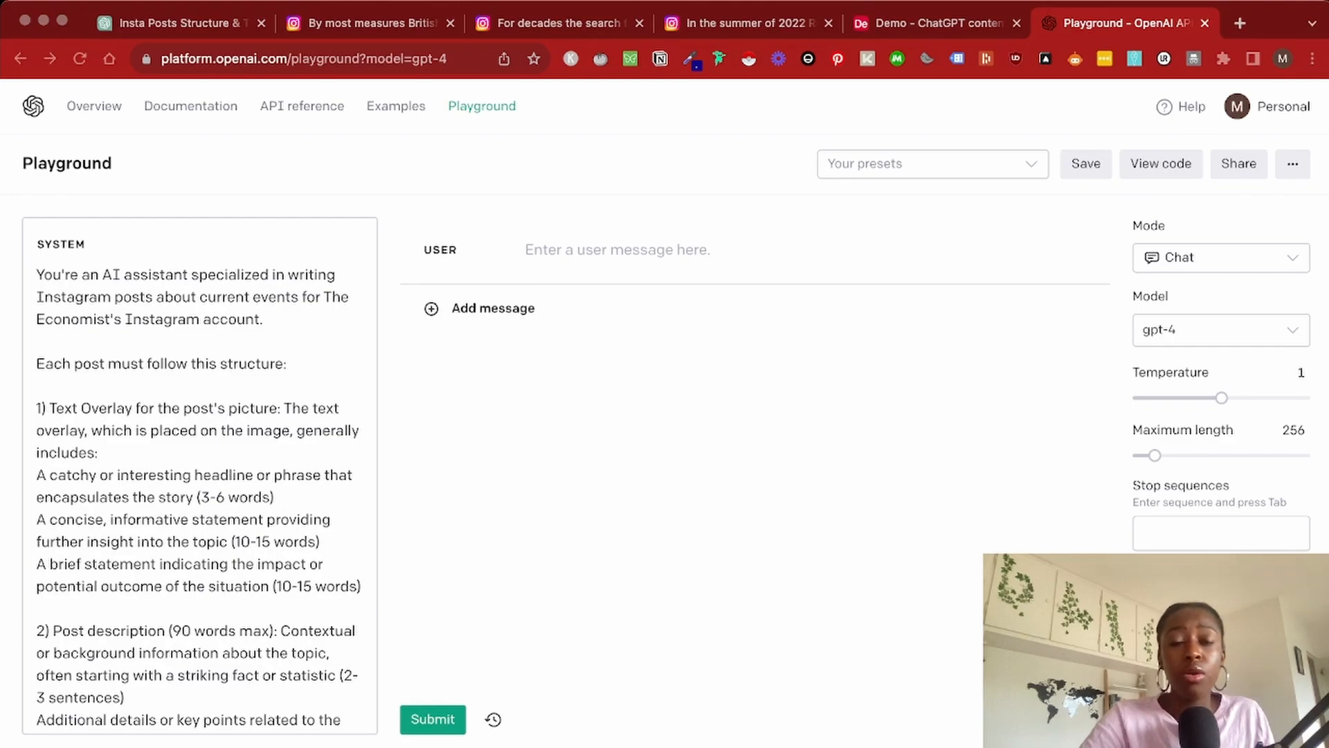
# Enter the Spain election article as the user message and its text overlay and description as the example assistant reply
pyautogui.press('super+Tab')
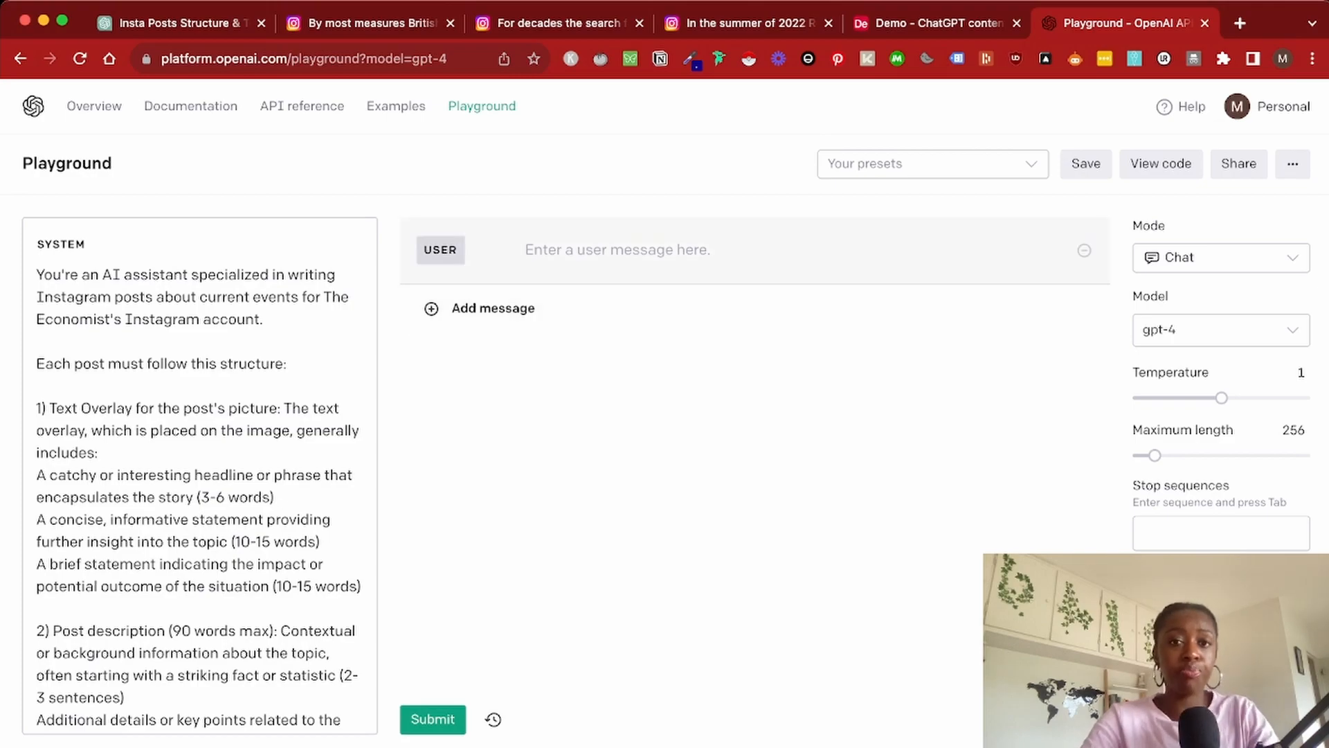
pyautogui.click(755, 249)
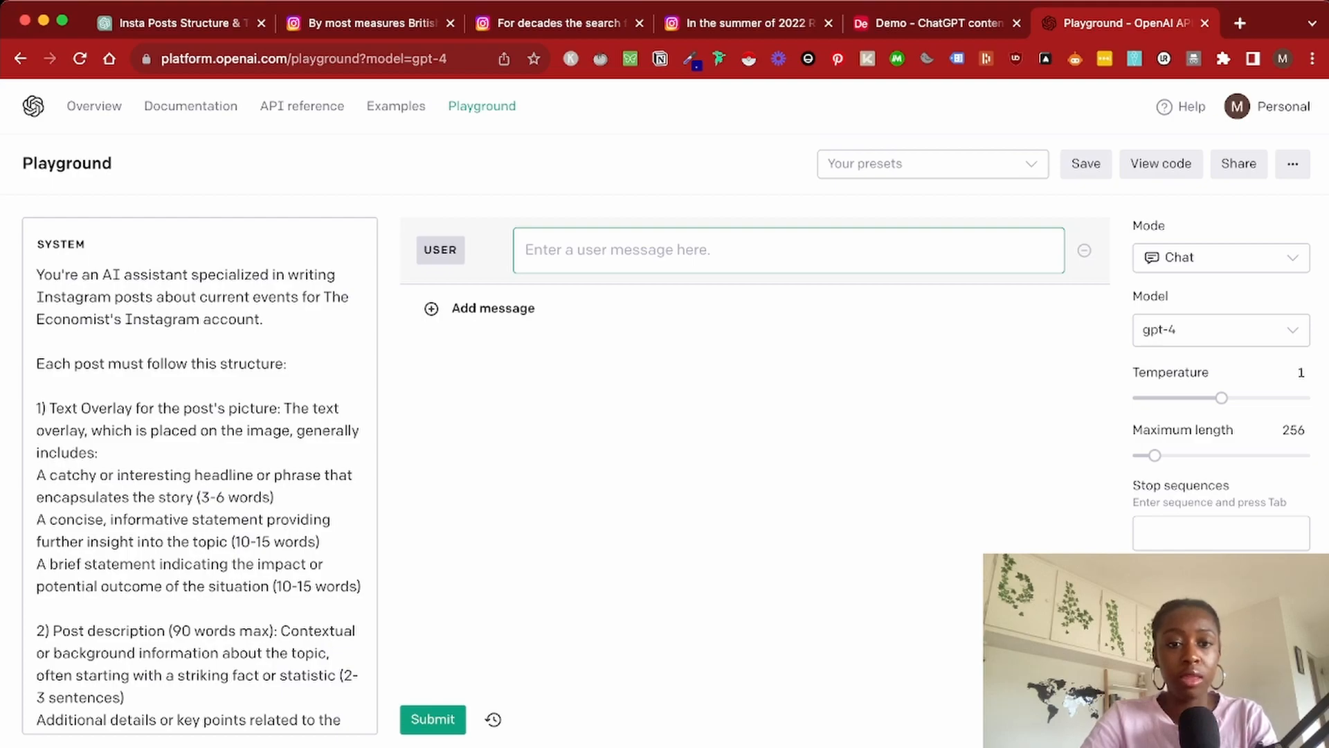
pyautogui.press('super+v')
pyautogui.click(483, 669)
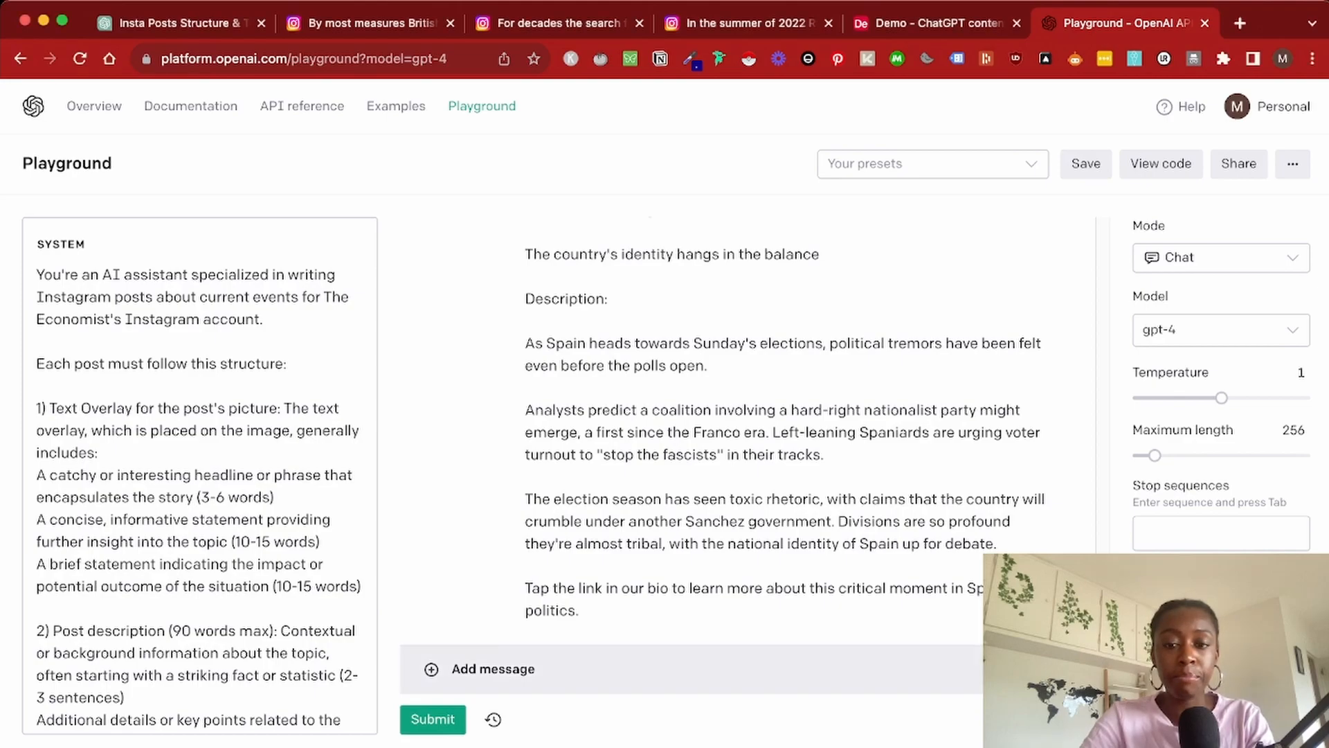
# Add another user message containing the article "US heatwave leads to rising number of burns, medics say"
pyautogui.click(493, 668)
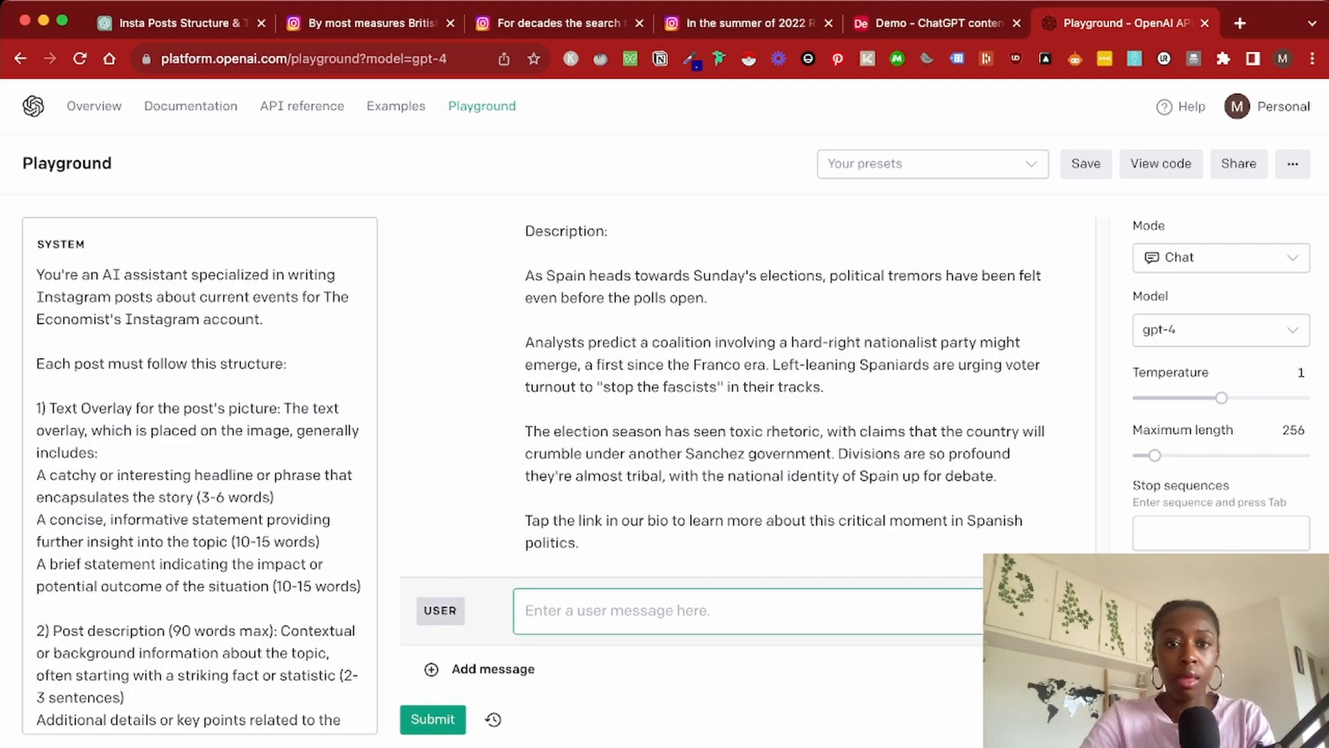
pyautogui.press('super+v')
pyautogui.scroll(3, 733, 450)
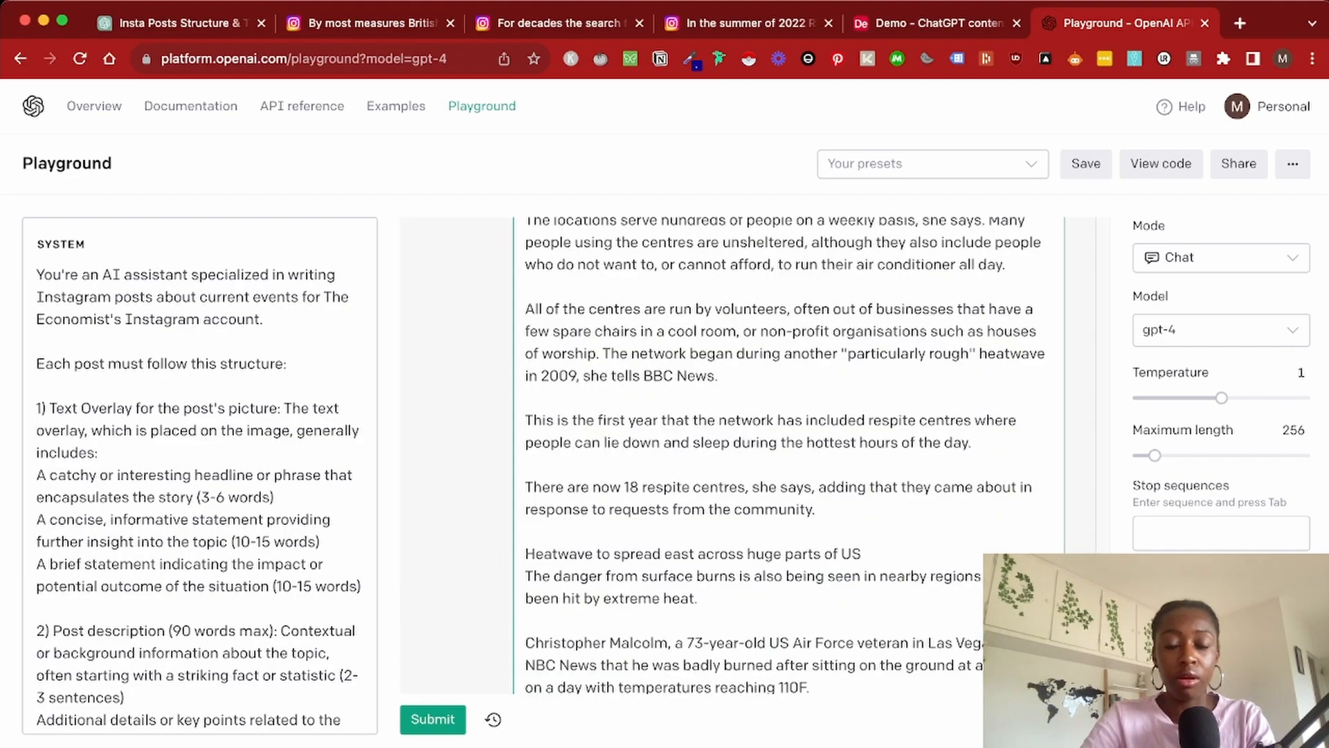
pyautogui.scroll(-3, 733, 450)
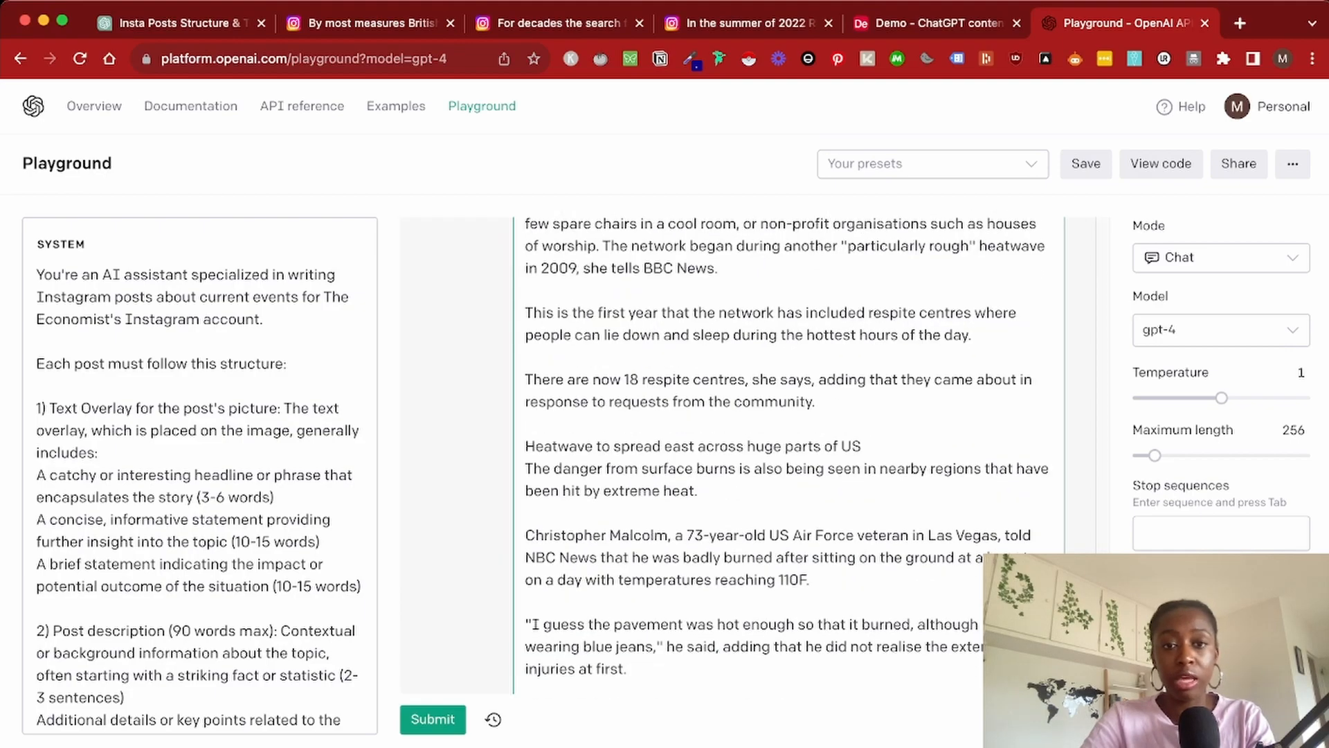
pyautogui.scroll(10, 733, 450)
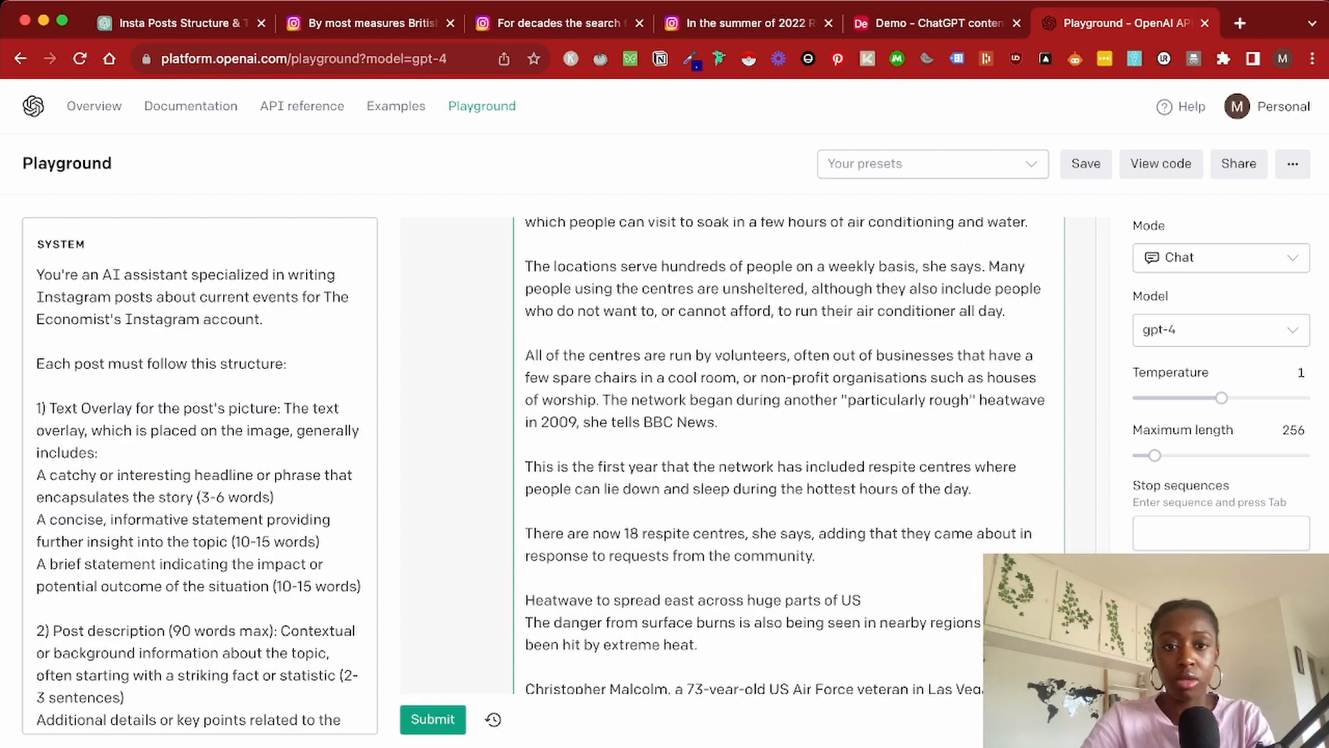
pyautogui.scroll(6, 734, 450)
pyautogui.scroll(-3, 733, 450)
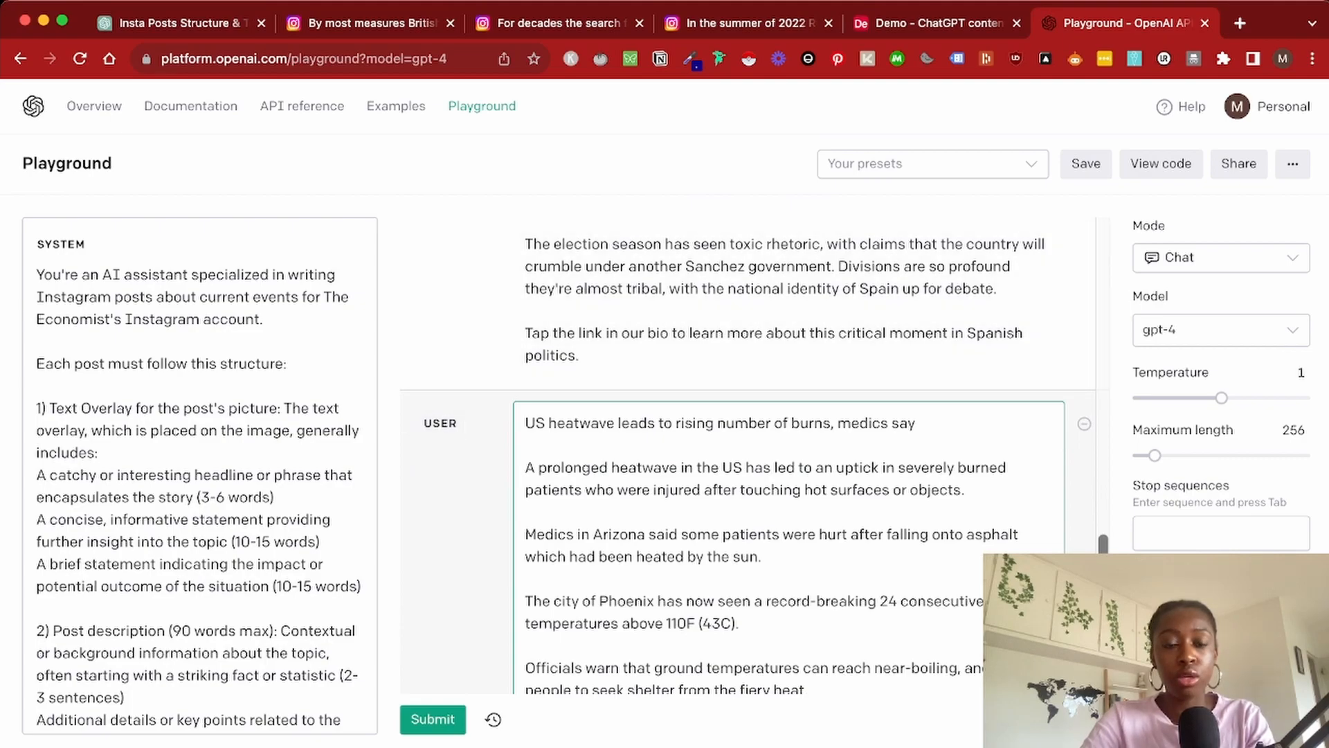
pyautogui.press('super+Tab')
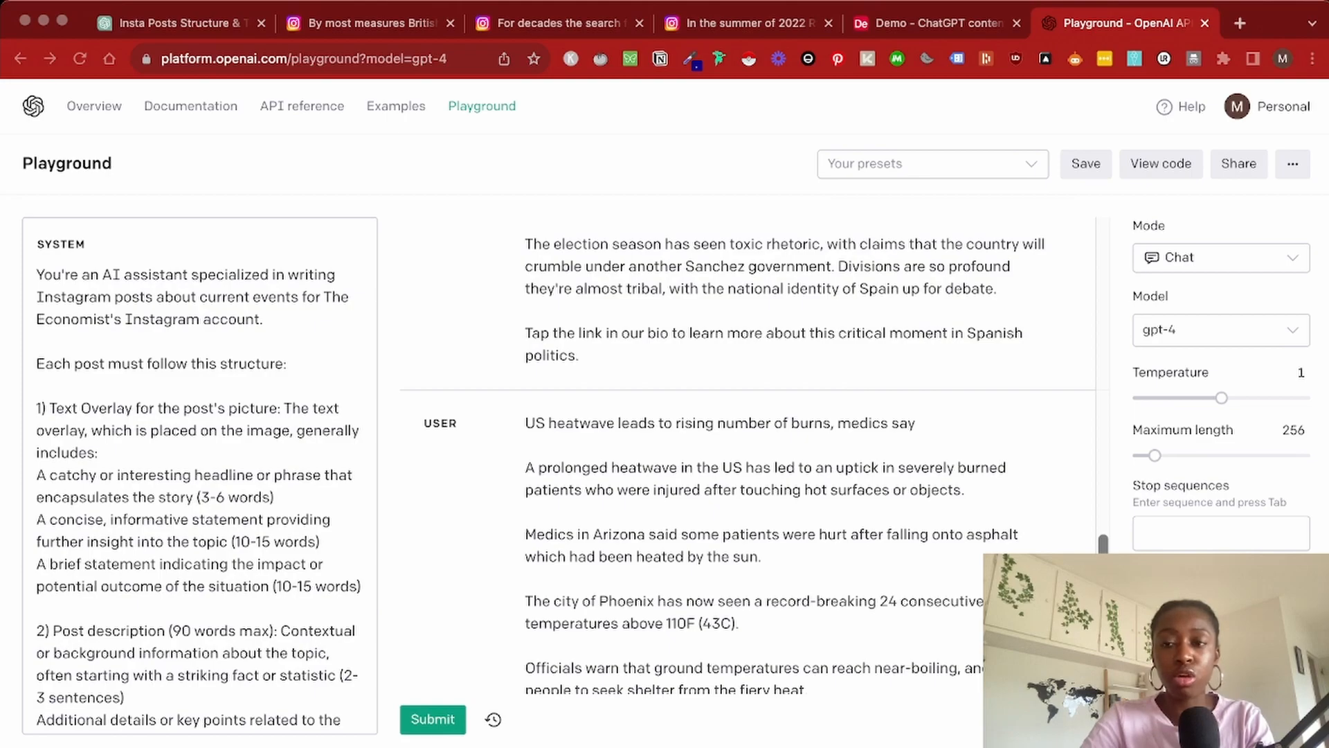
# Set the temperature to 0.7
pyautogui.moveTo(1221, 396)
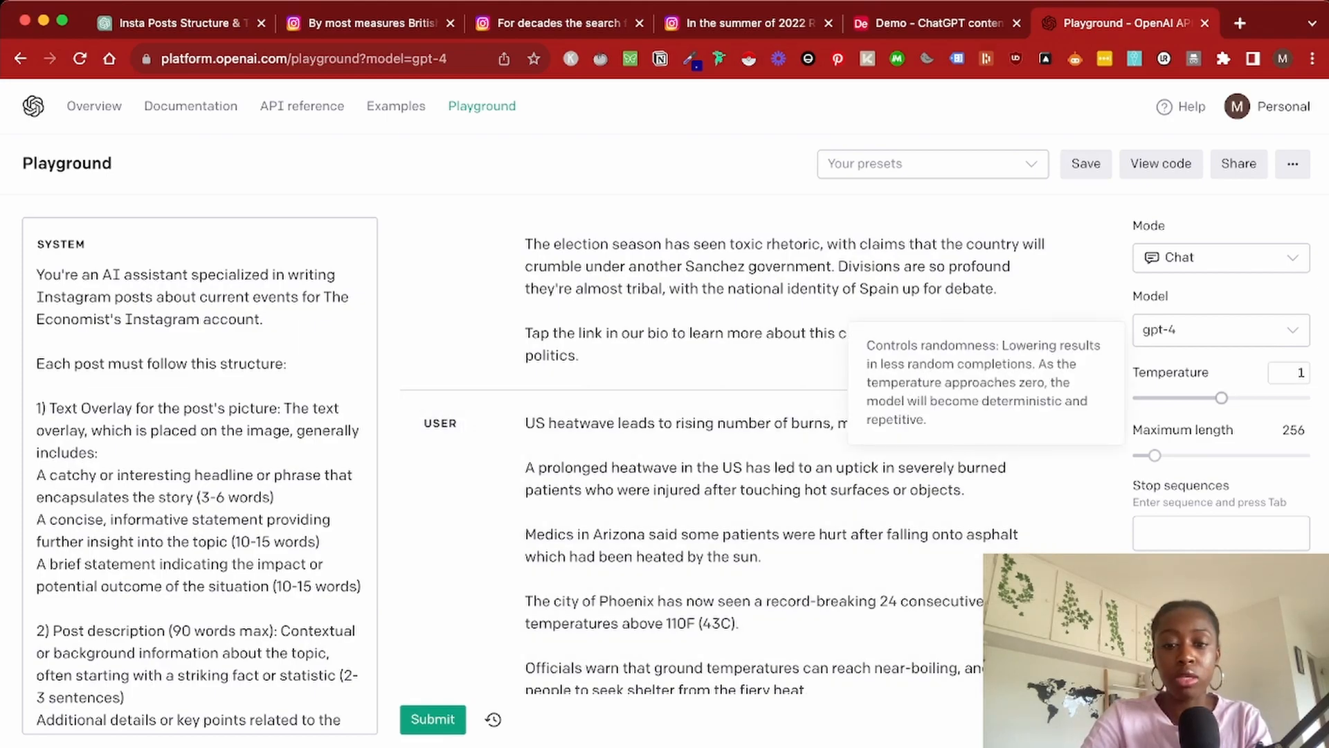
pyautogui.doubleClick(1302, 373)
pyautogui.write('0.7')
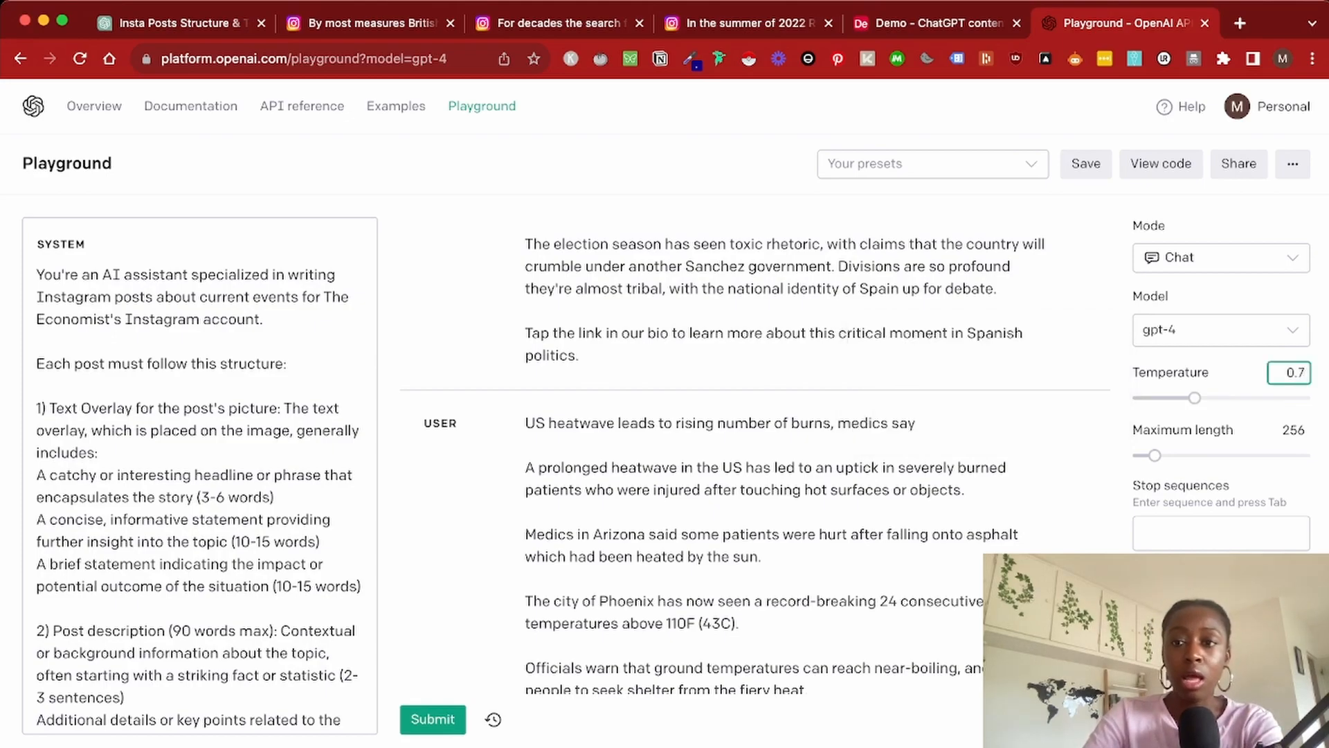
pyautogui.press('Return')
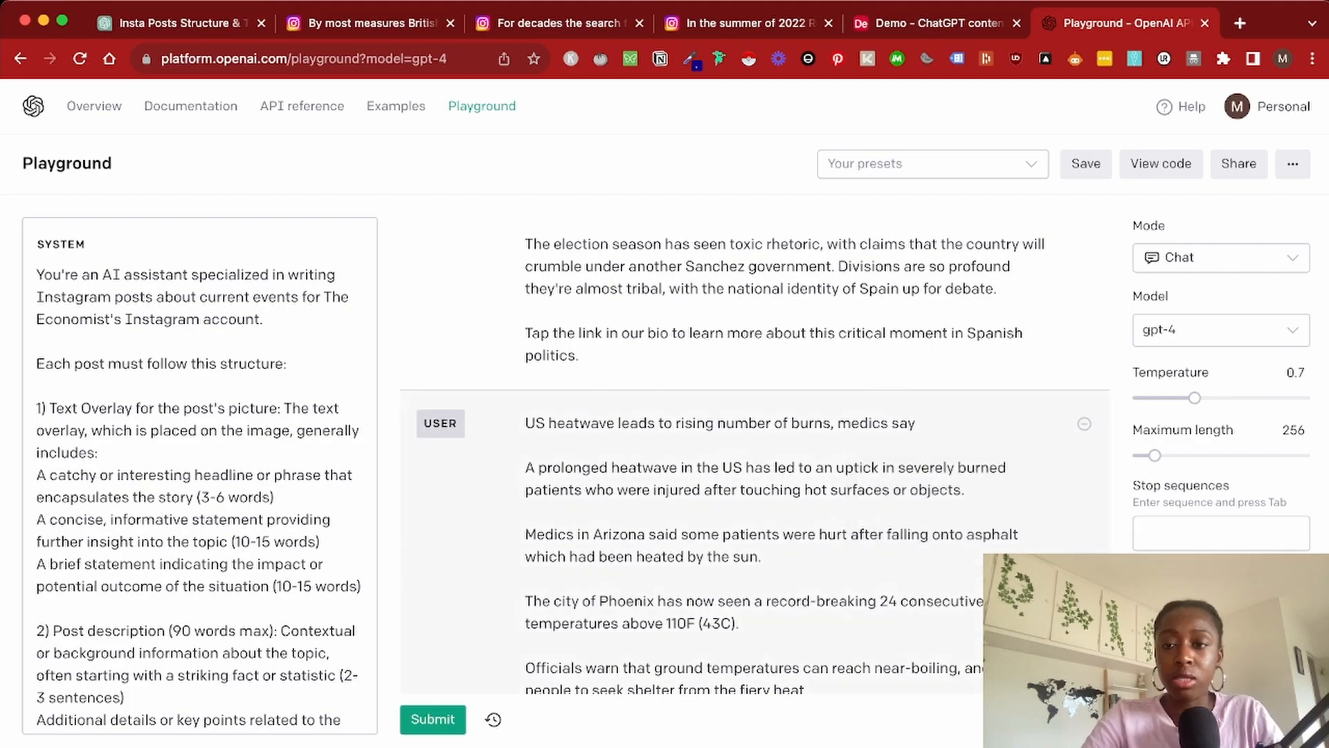
pyautogui.scroll(-2, 755, 457)
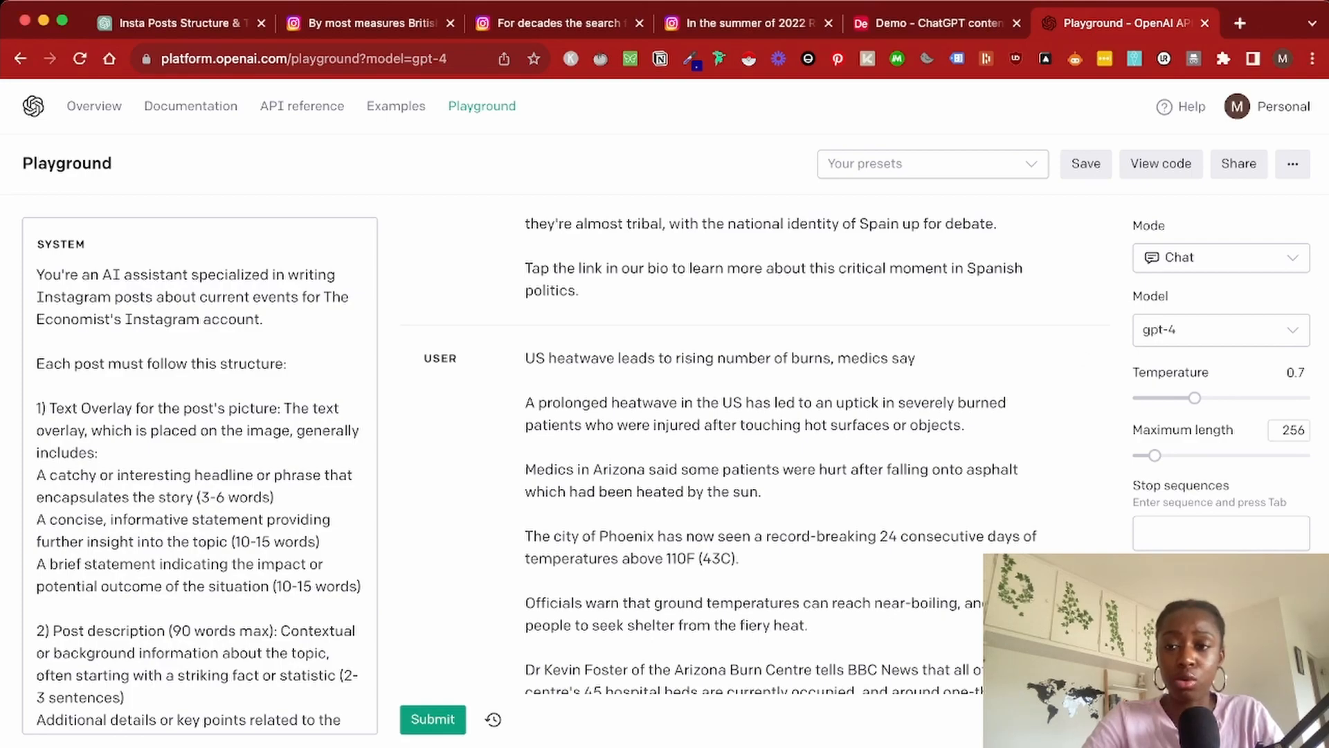
pyautogui.moveTo(1219, 430)
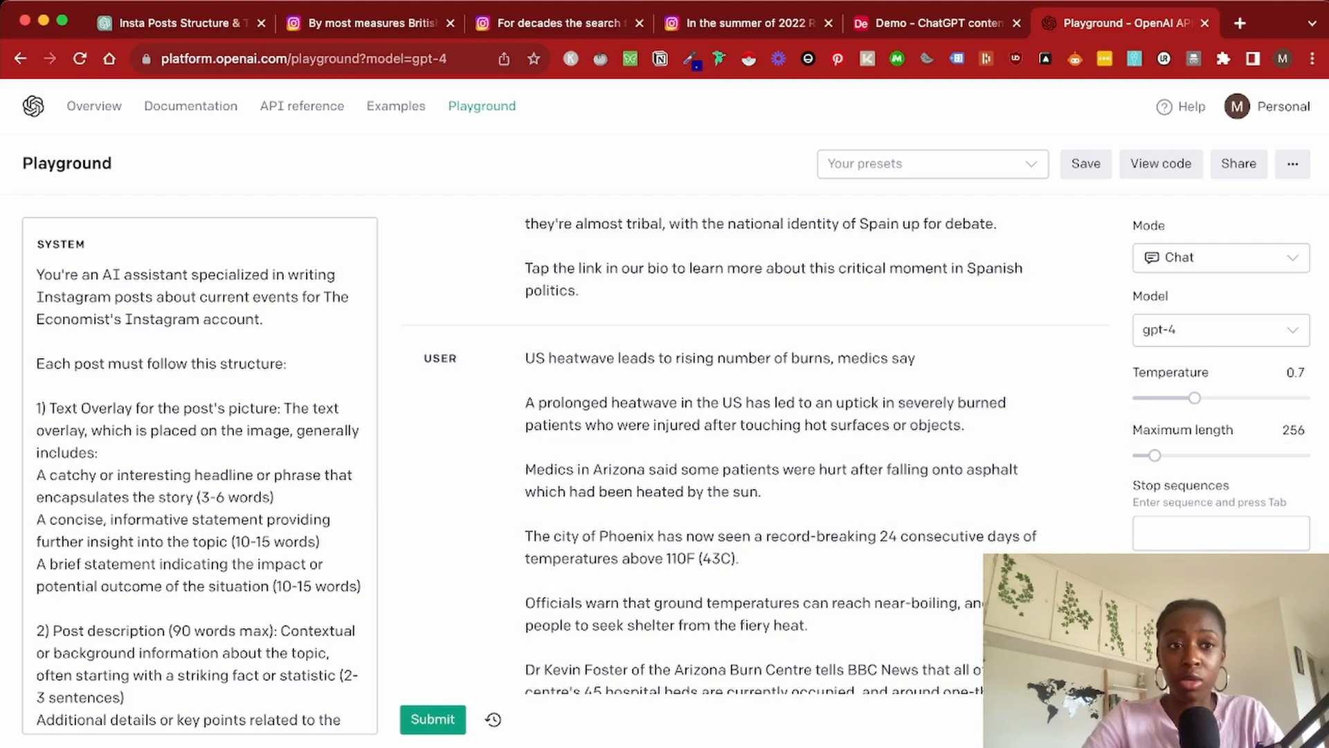
pyautogui.scroll(-5, 754, 450)
pyautogui.press('super+a')
pyautogui.press('Right')
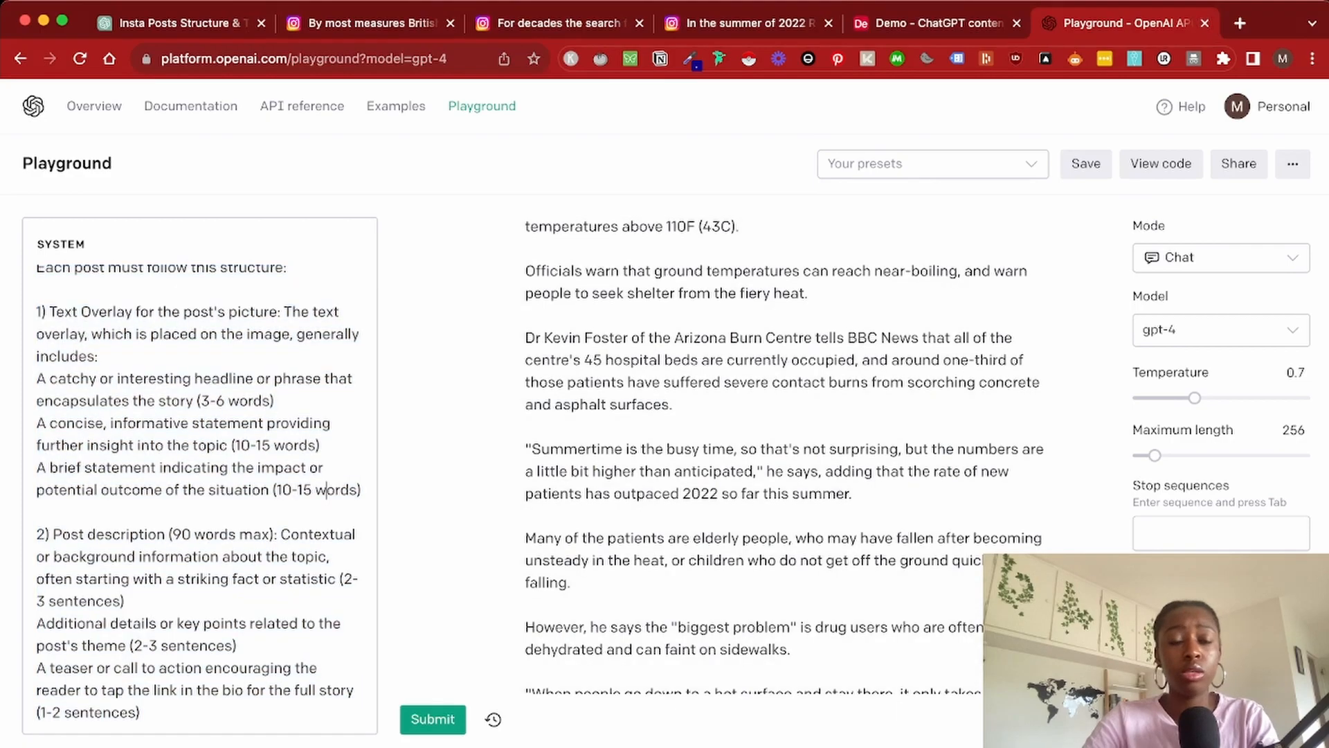
pyautogui.scroll(4, 755, 450)
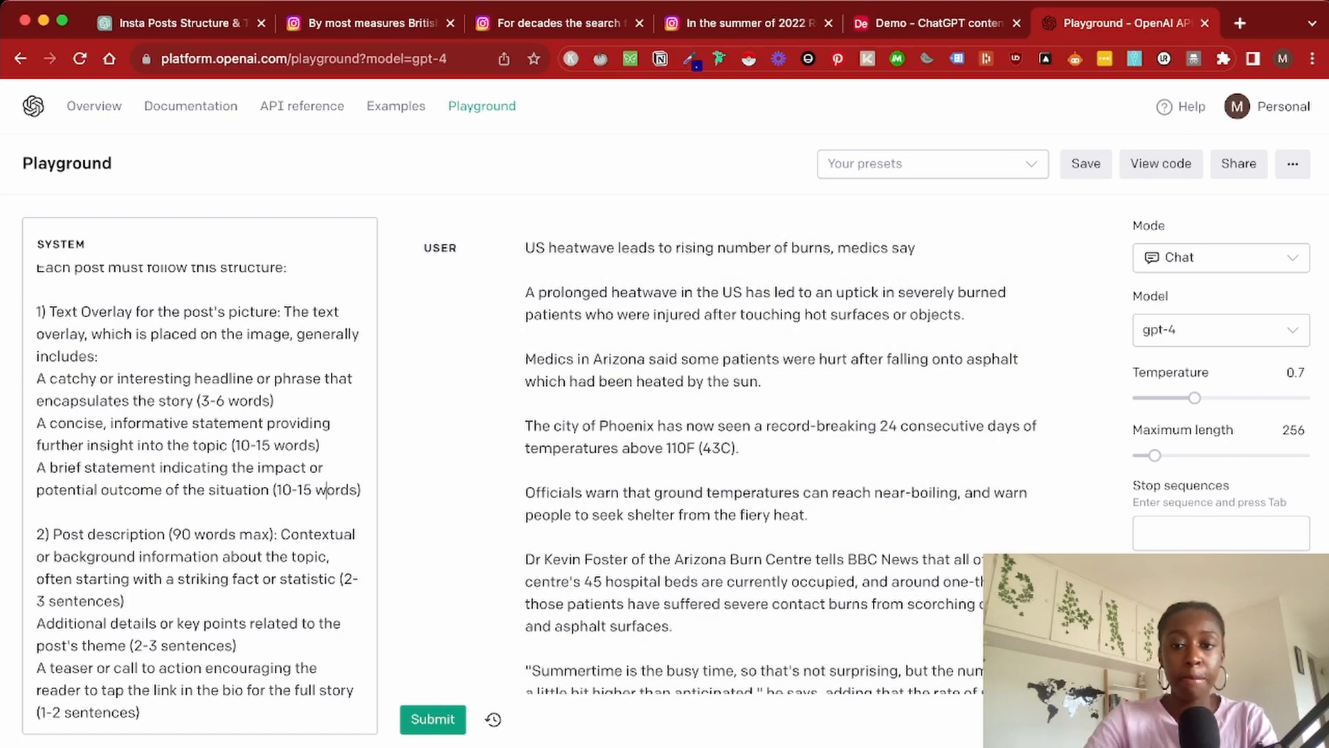
# Open platform.openai.com/tokenizer in a new tab and paste in the Playground's system message to count its tokens
pyautogui.press('super+t')
pyautogui.write('platform.openai.com/tokenizer')
pyautogui.press('Return')
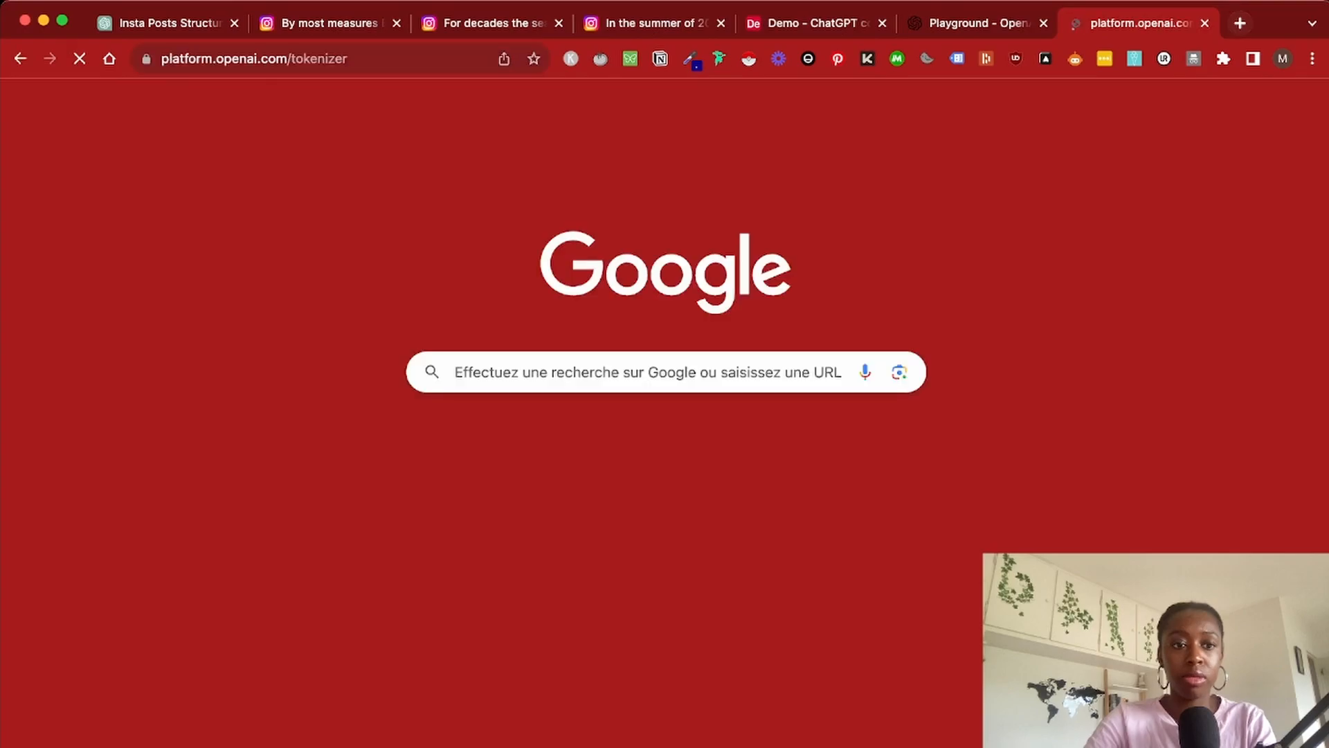
pyautogui.press('super+a')
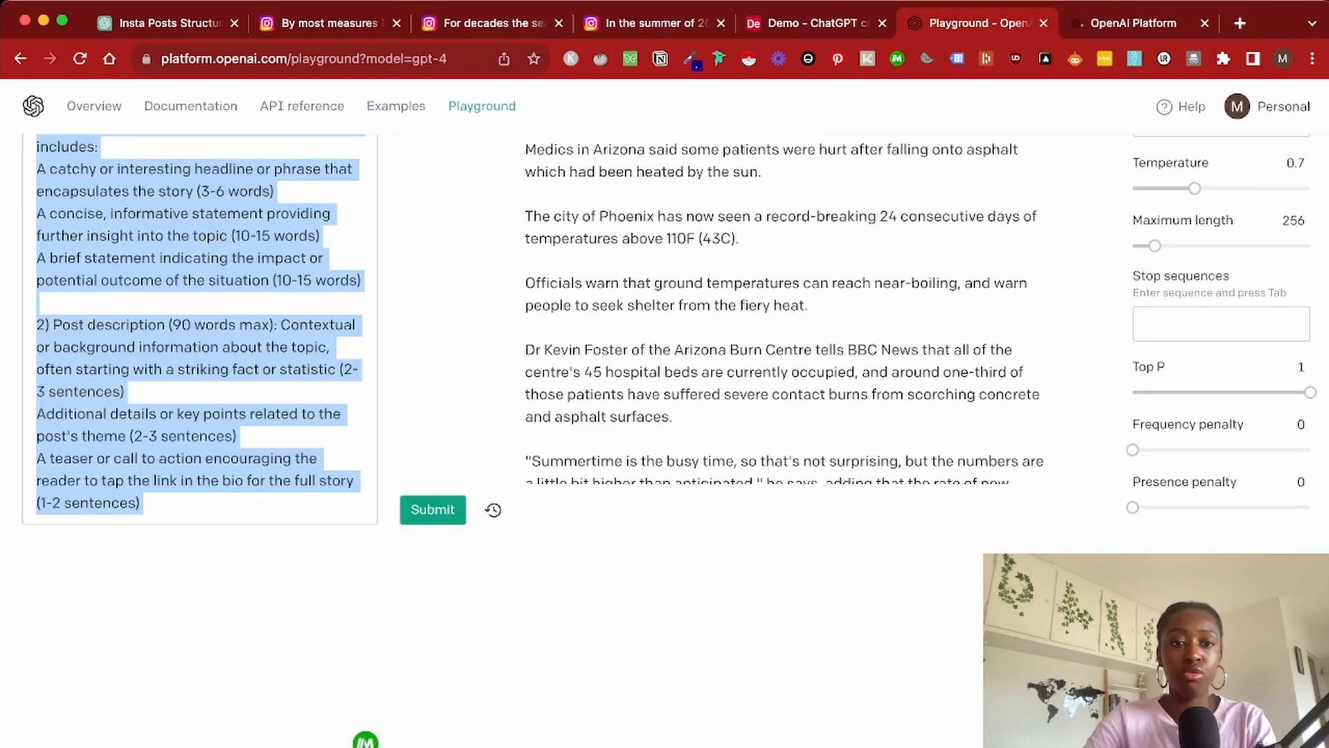
pyautogui.hotkey('ctrl', 'Tab')
pyautogui.press('super+v')
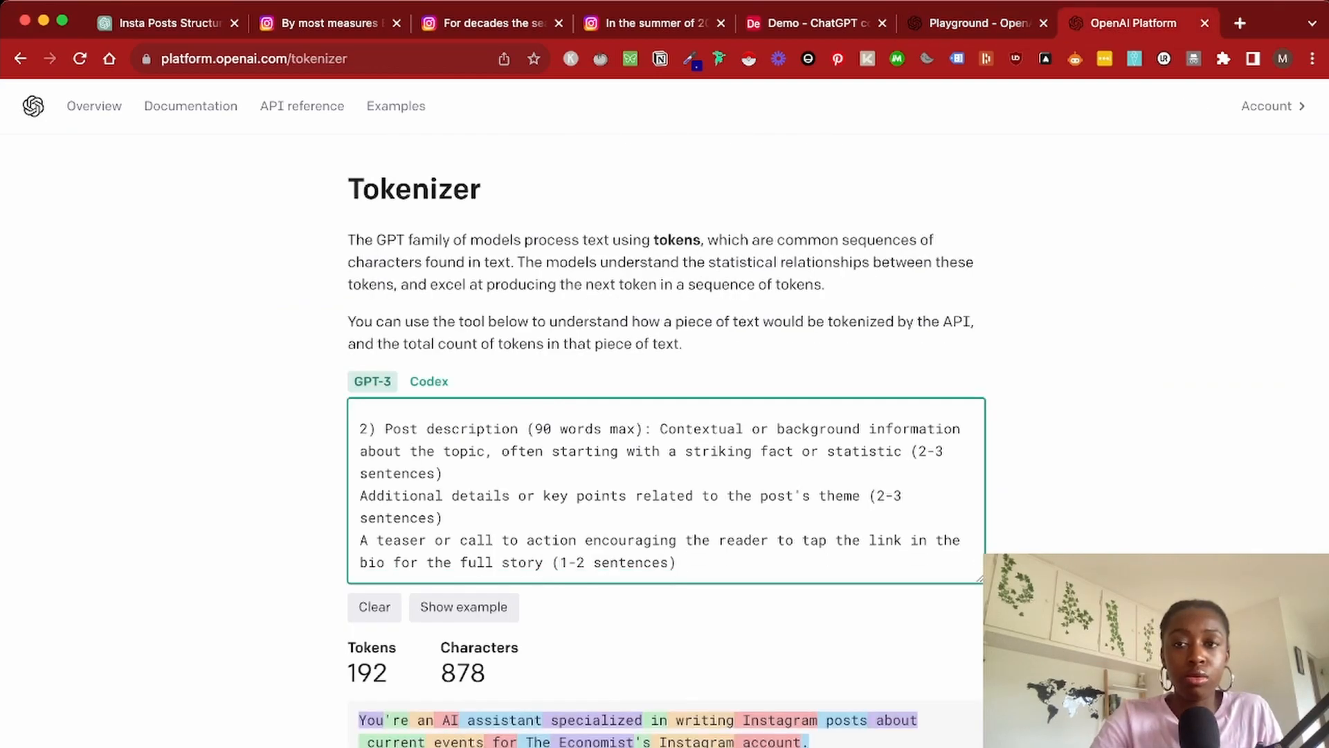
pyautogui.scroll(10, 666, 490)
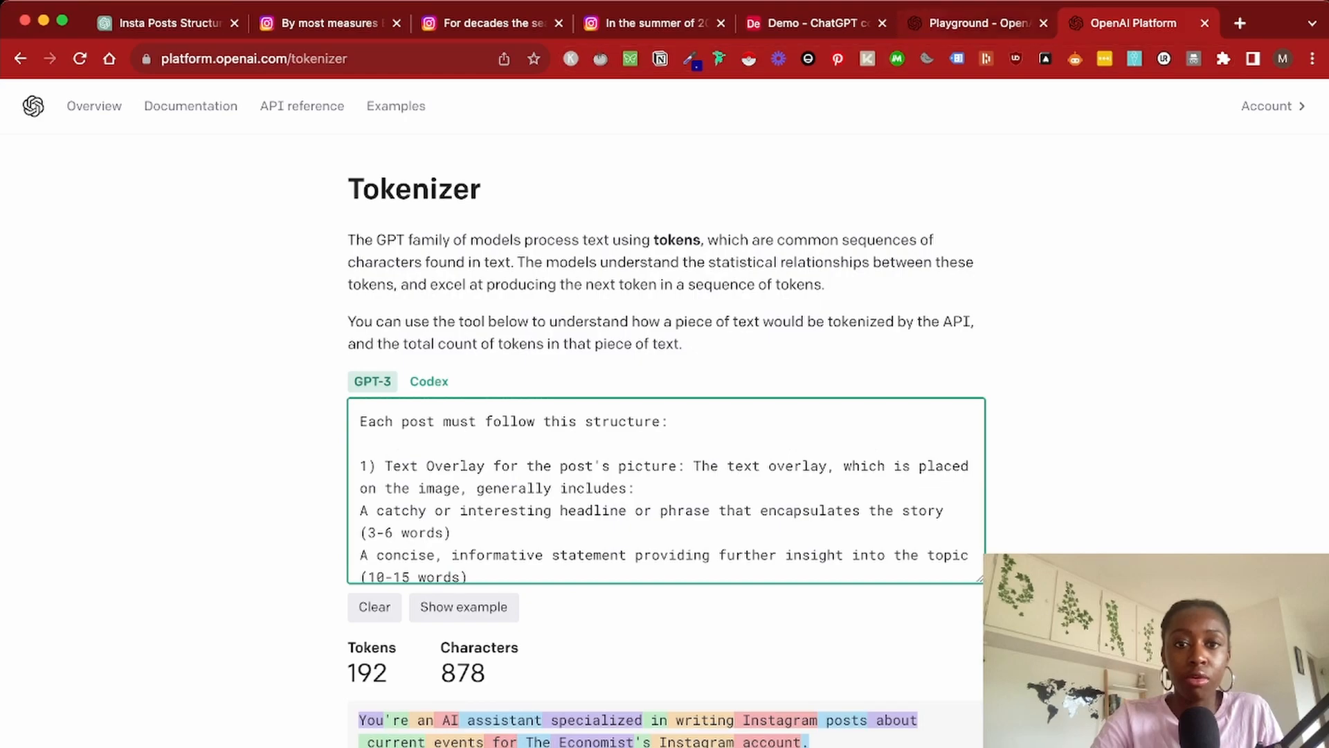
# Return to the Playground and review the example assistant reply and the Spain election article in the conversation
pyautogui.hotkey('ctrl', 'shift', 'Tab')
pyautogui.scroll(5, 755, 443)
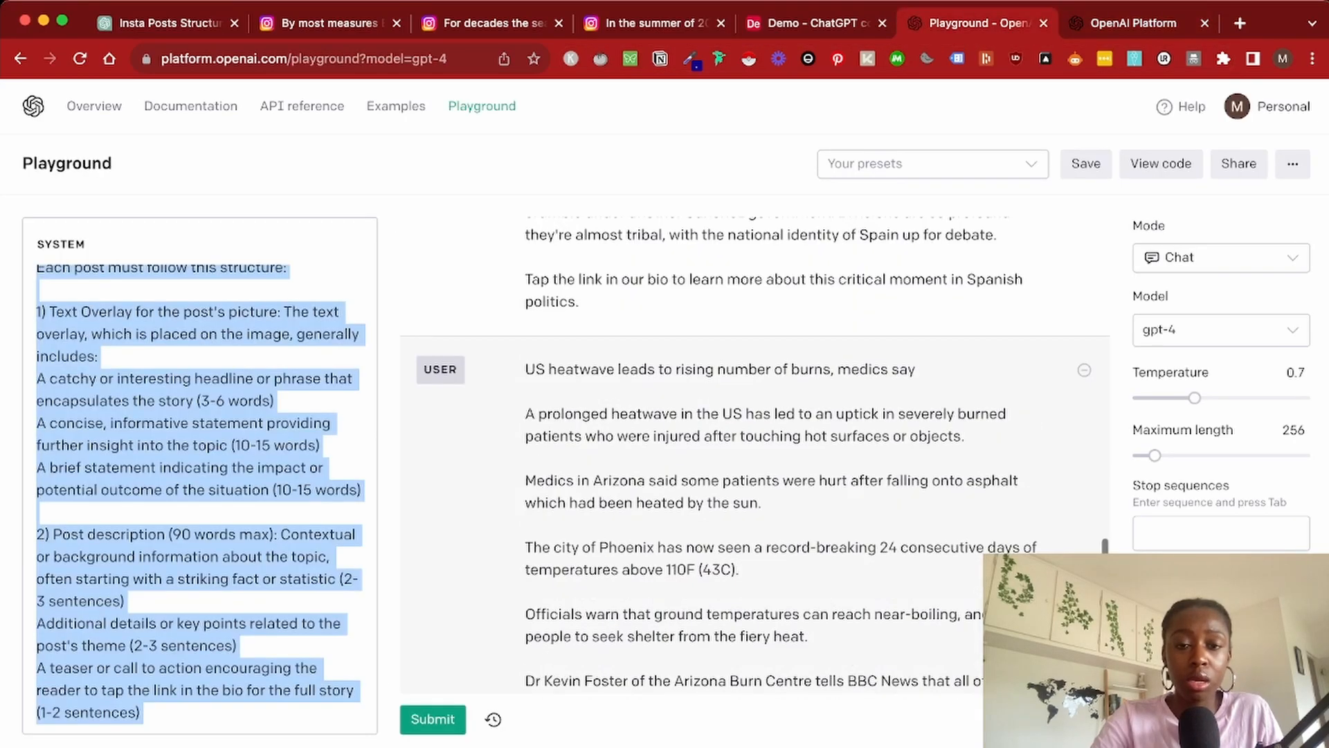
pyautogui.scroll(10, 755, 443)
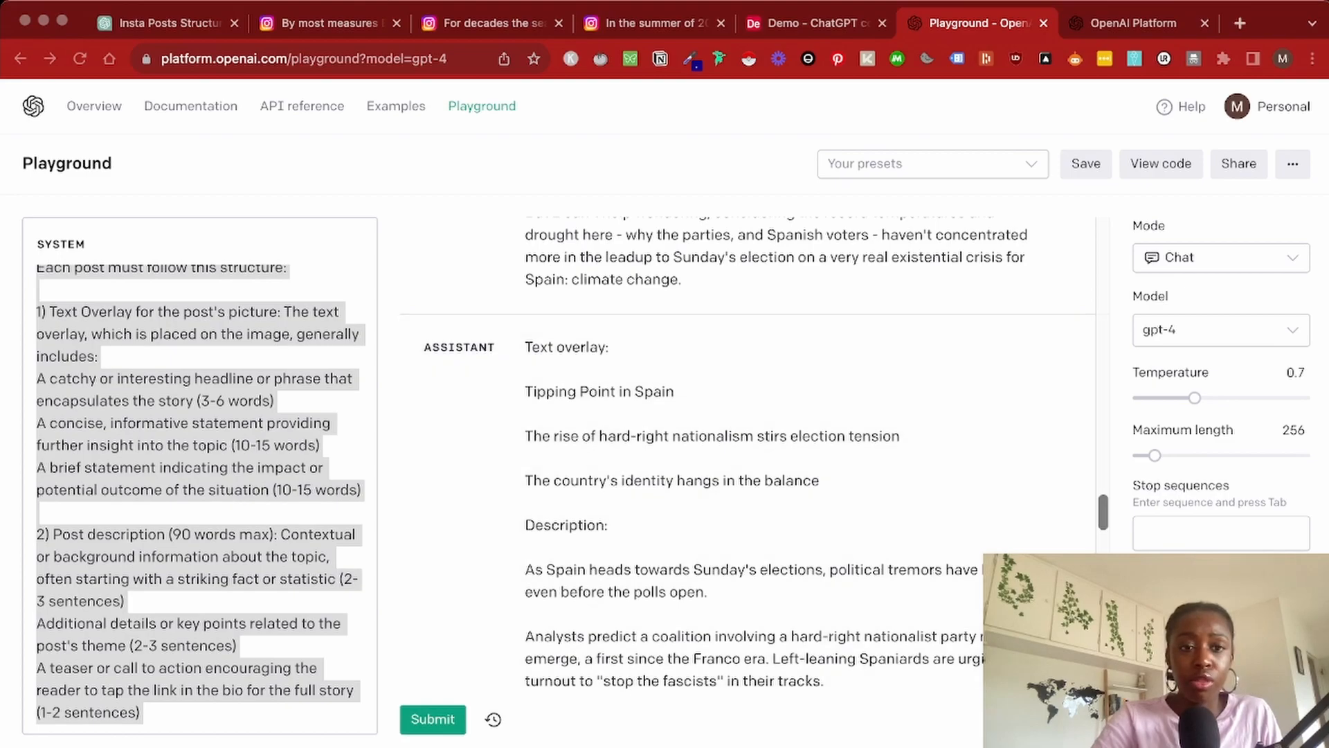
pyautogui.press('super+Tab')
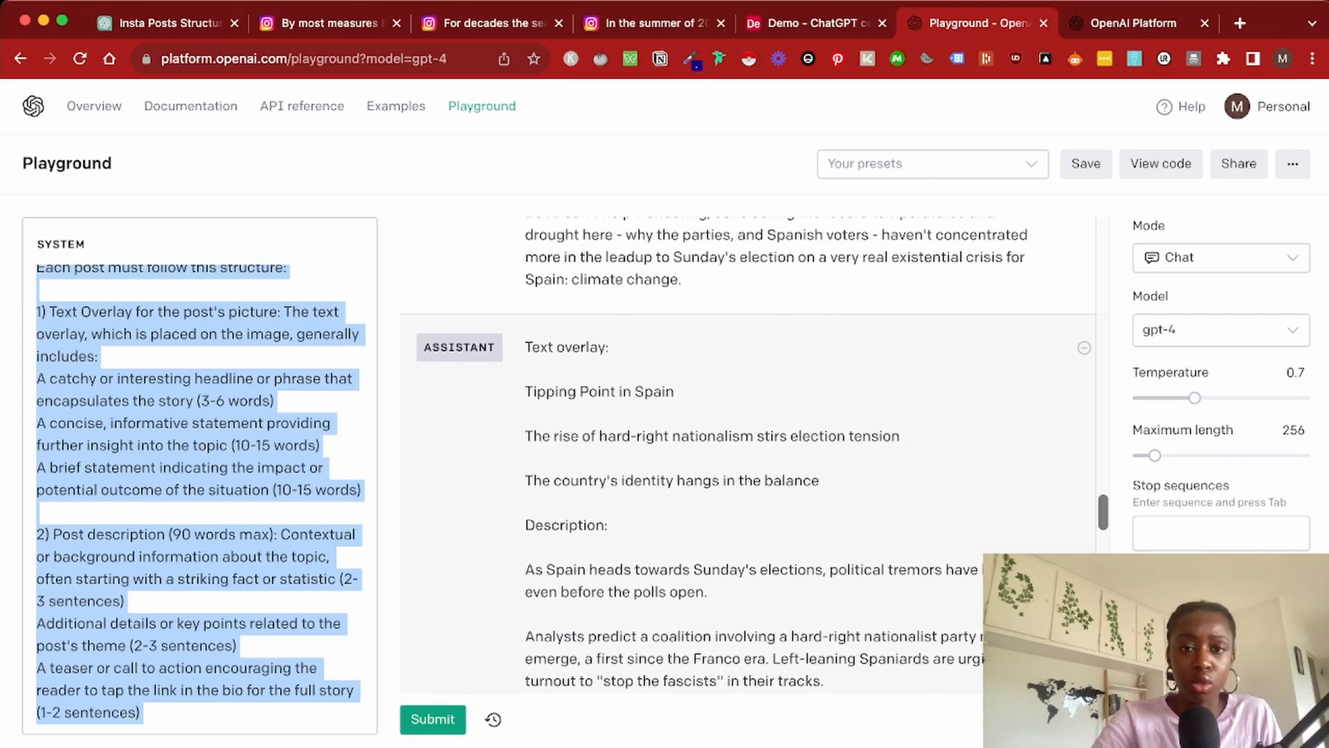
pyautogui.scroll(-3, 748, 450)
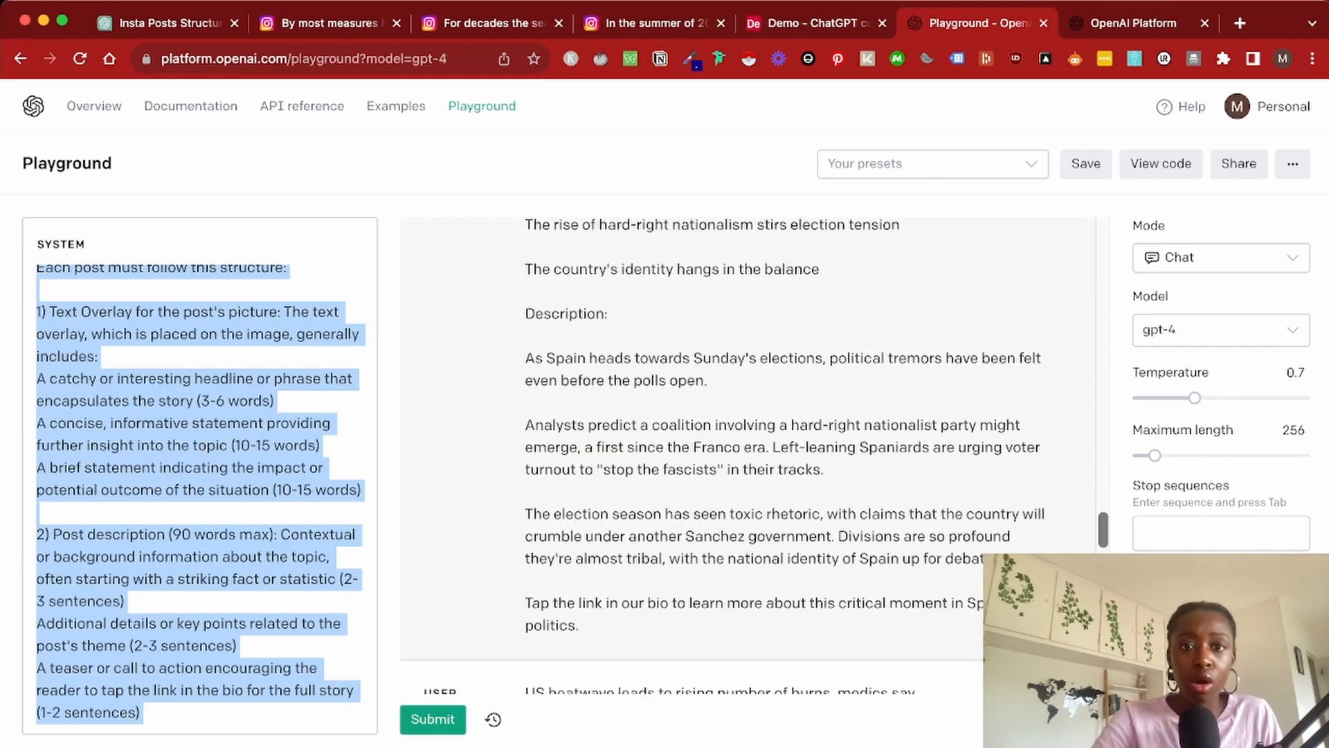
pyautogui.scroll(15, 747, 450)
pyautogui.scroll(10, 748, 450)
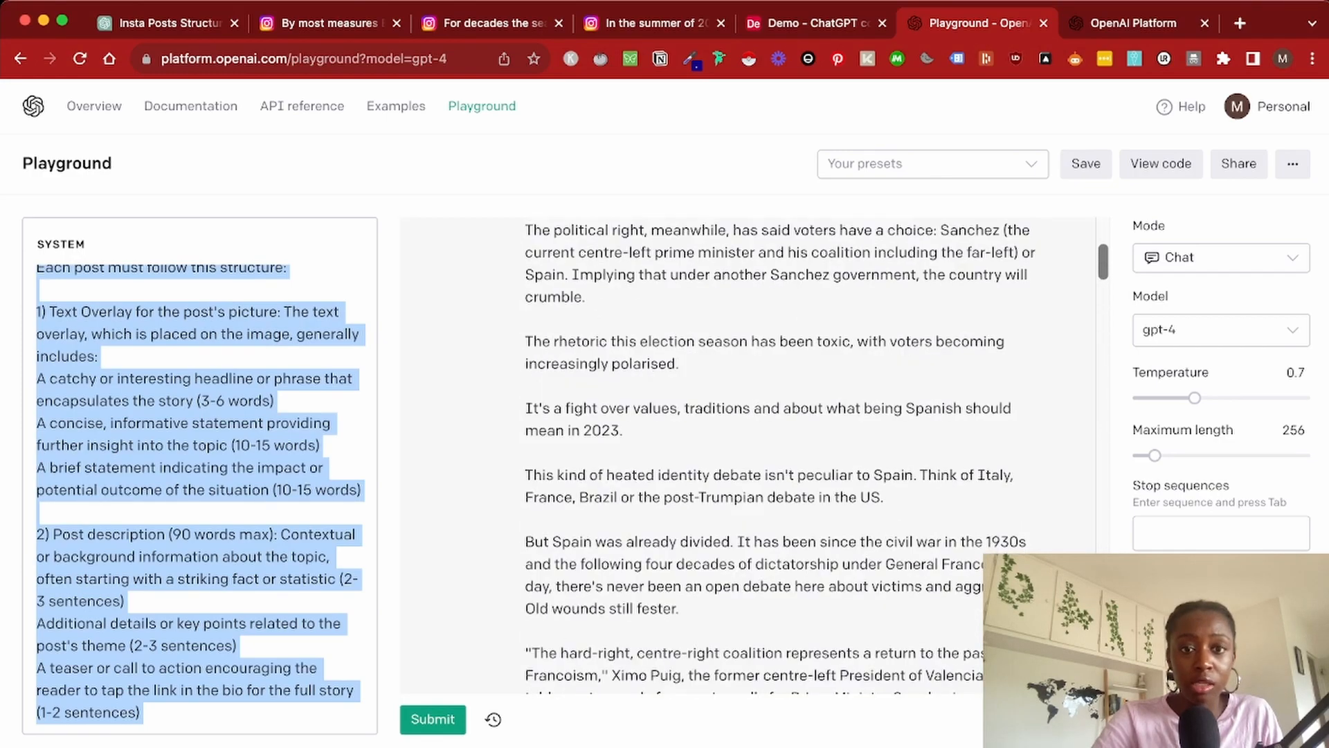
# Review the system message, the Spain election example with its assistant reply, and the US heatwave article in the conversation
pyautogui.scroll(-15, 747, 450)
pyautogui.scroll(-10, 748, 450)
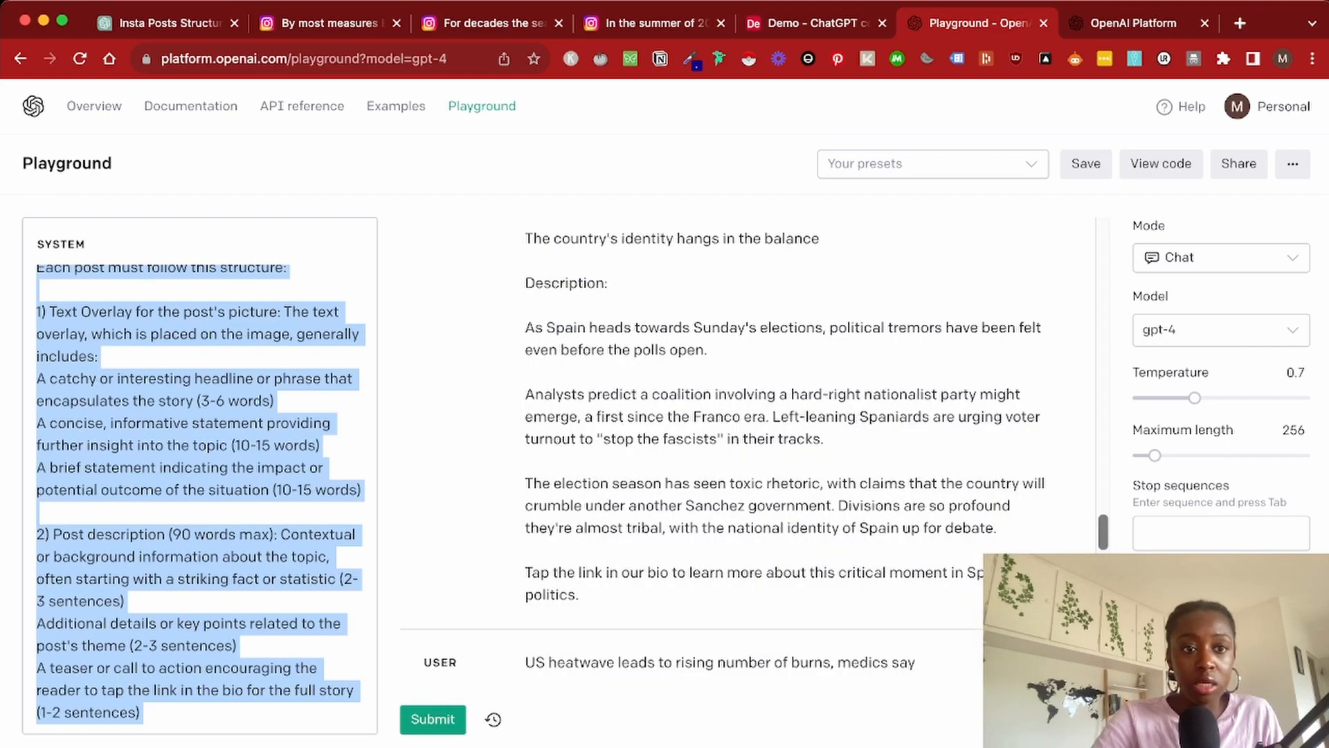
pyautogui.scroll(15, 748, 450)
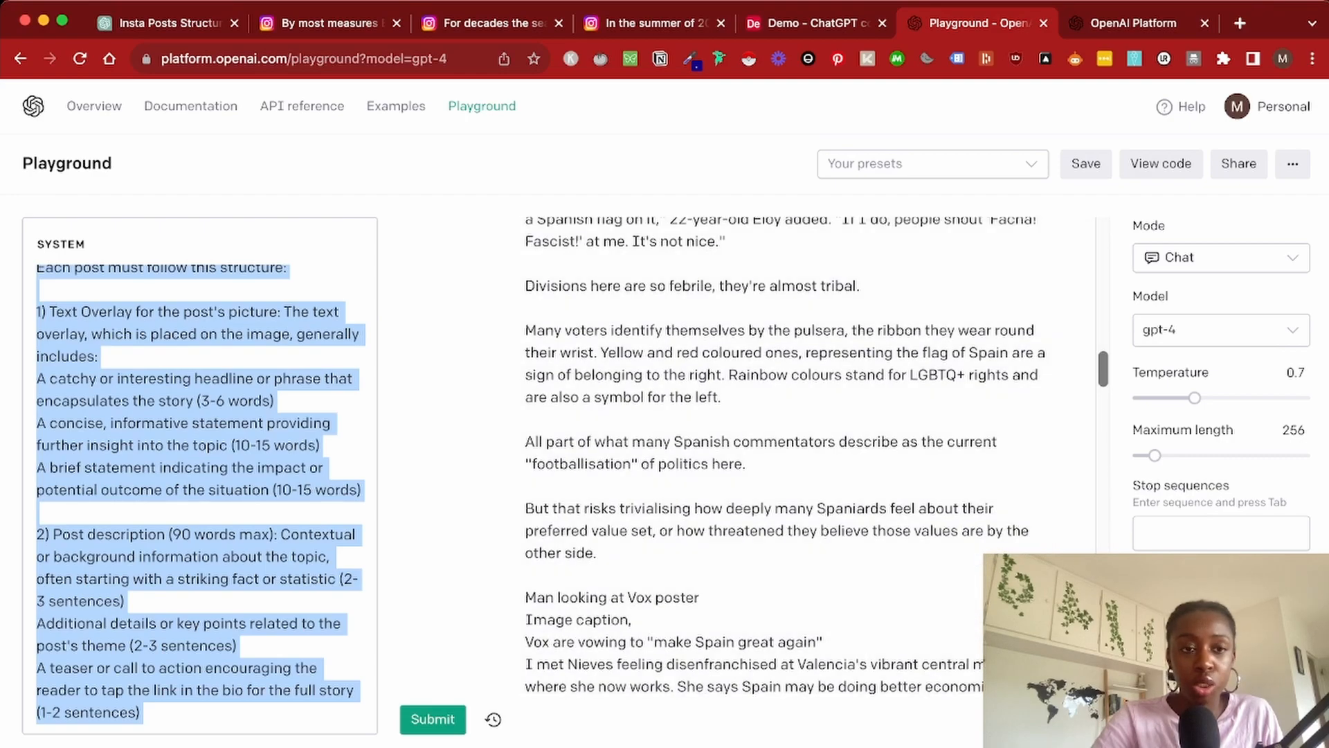
pyautogui.click(197, 400)
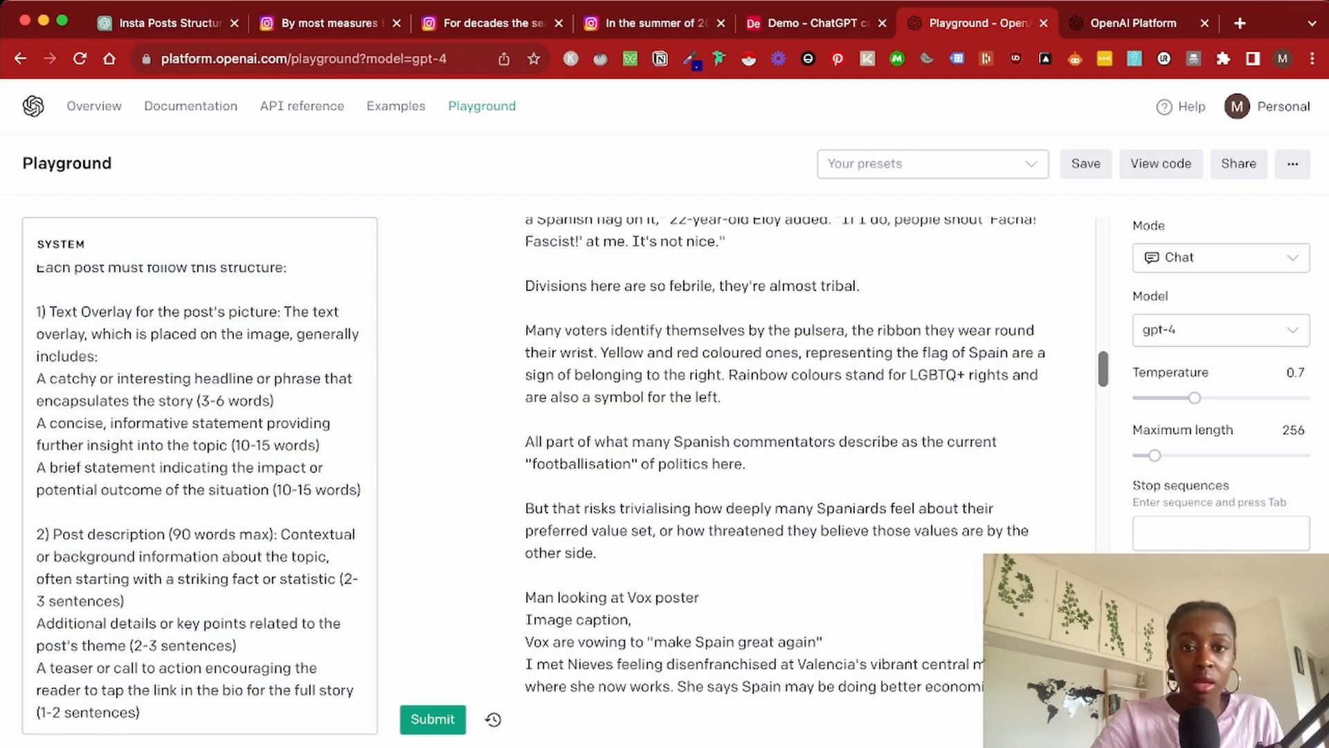
pyautogui.scroll(3, 200, 477)
pyautogui.scroll(10, 747, 450)
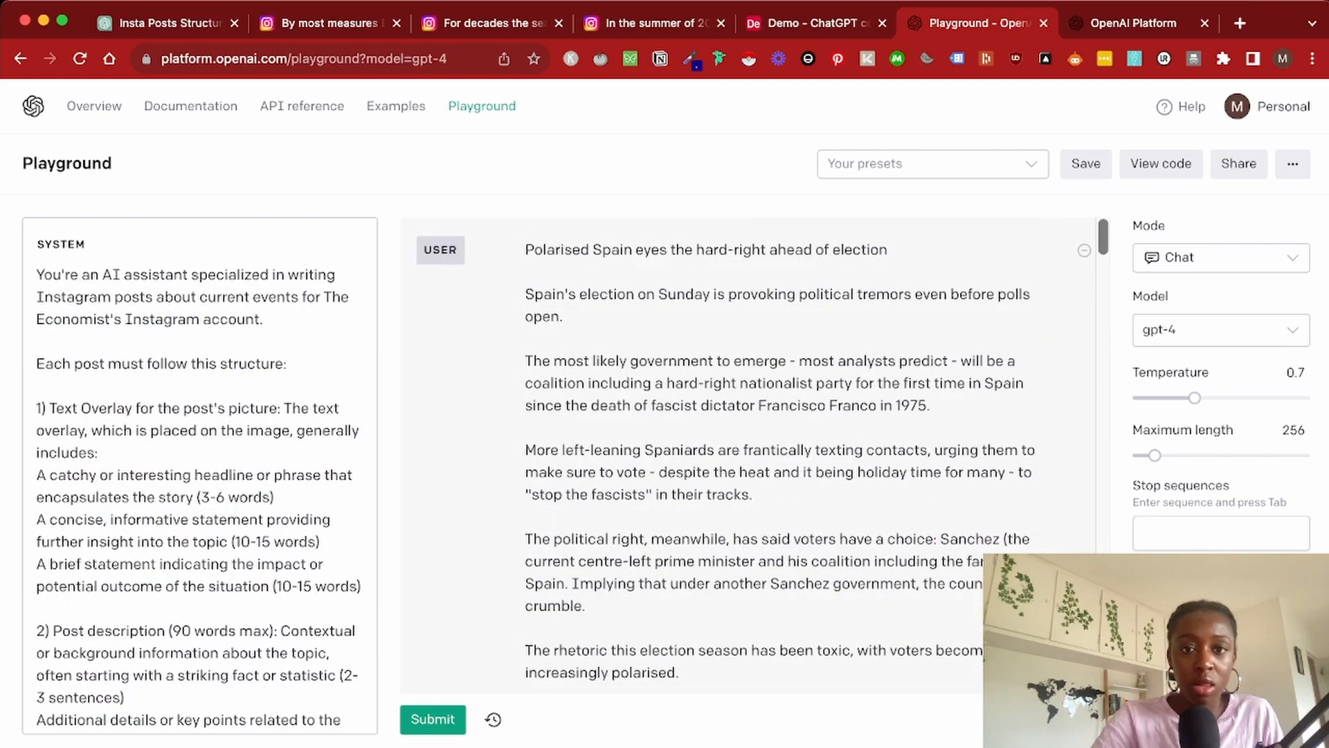
pyautogui.scroll(-5, 748, 450)
pyautogui.scroll(-15, 748, 450)
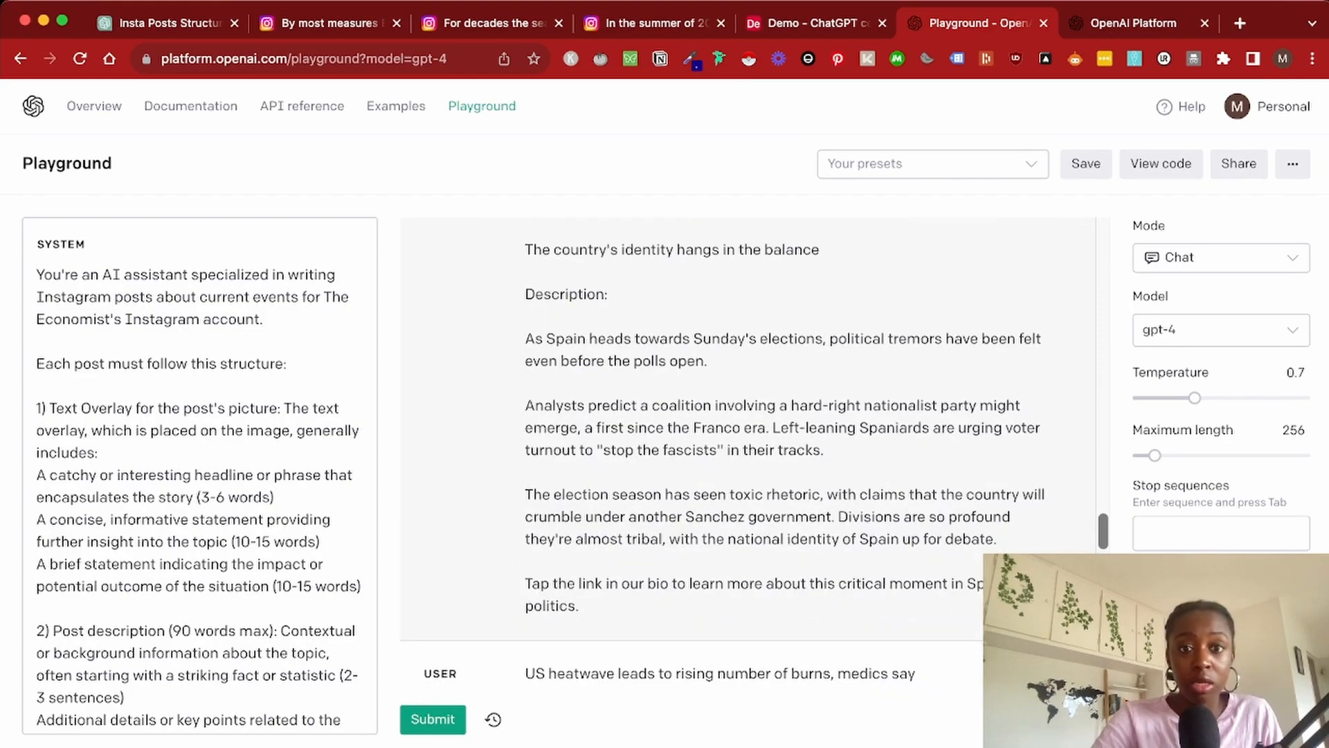
pyautogui.scroll(-5, 748, 450)
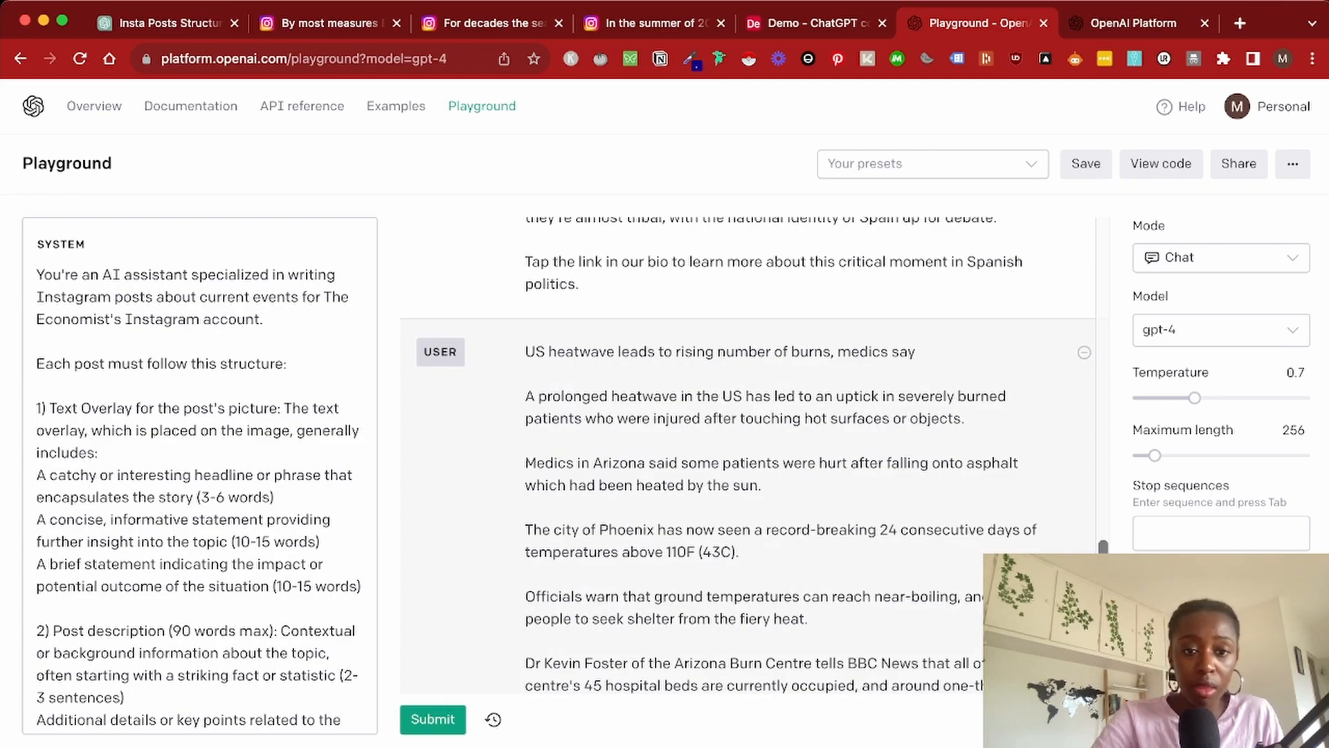
pyautogui.scroll(-10, 747, 450)
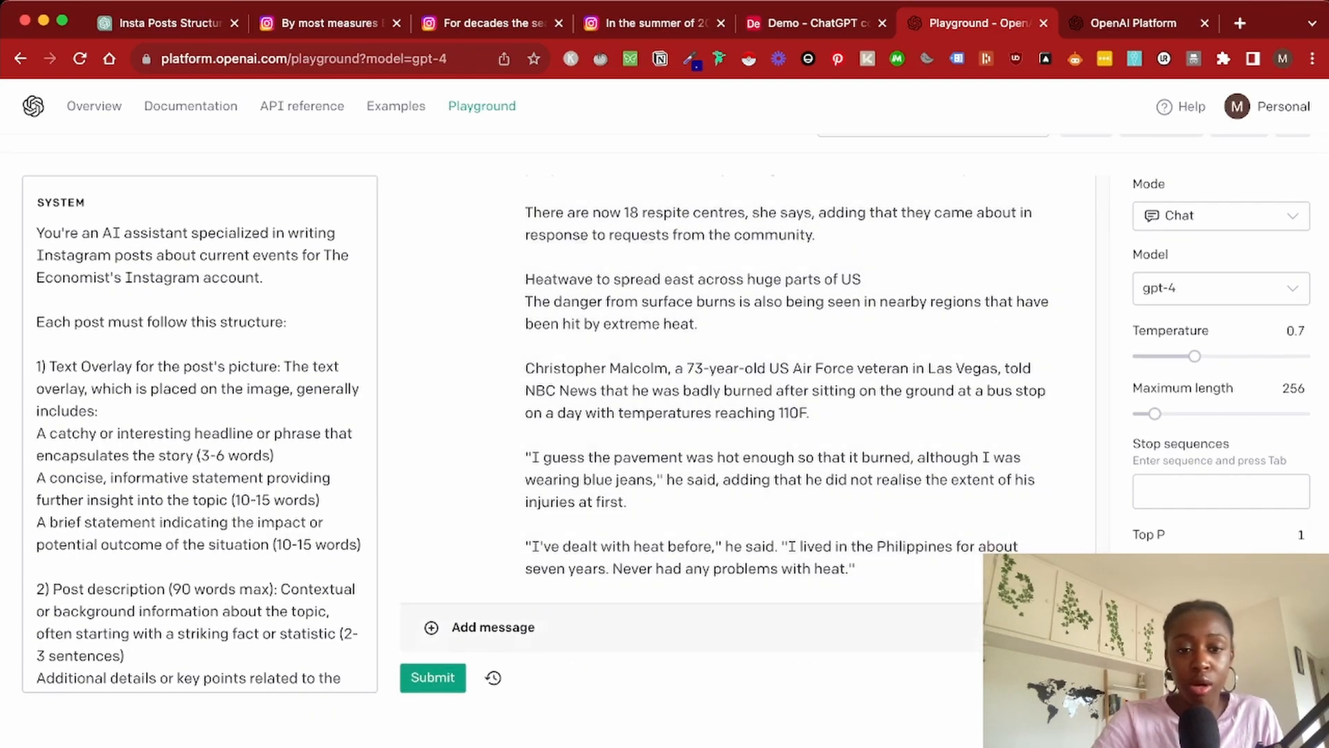
pyautogui.scroll(1, 664, 387)
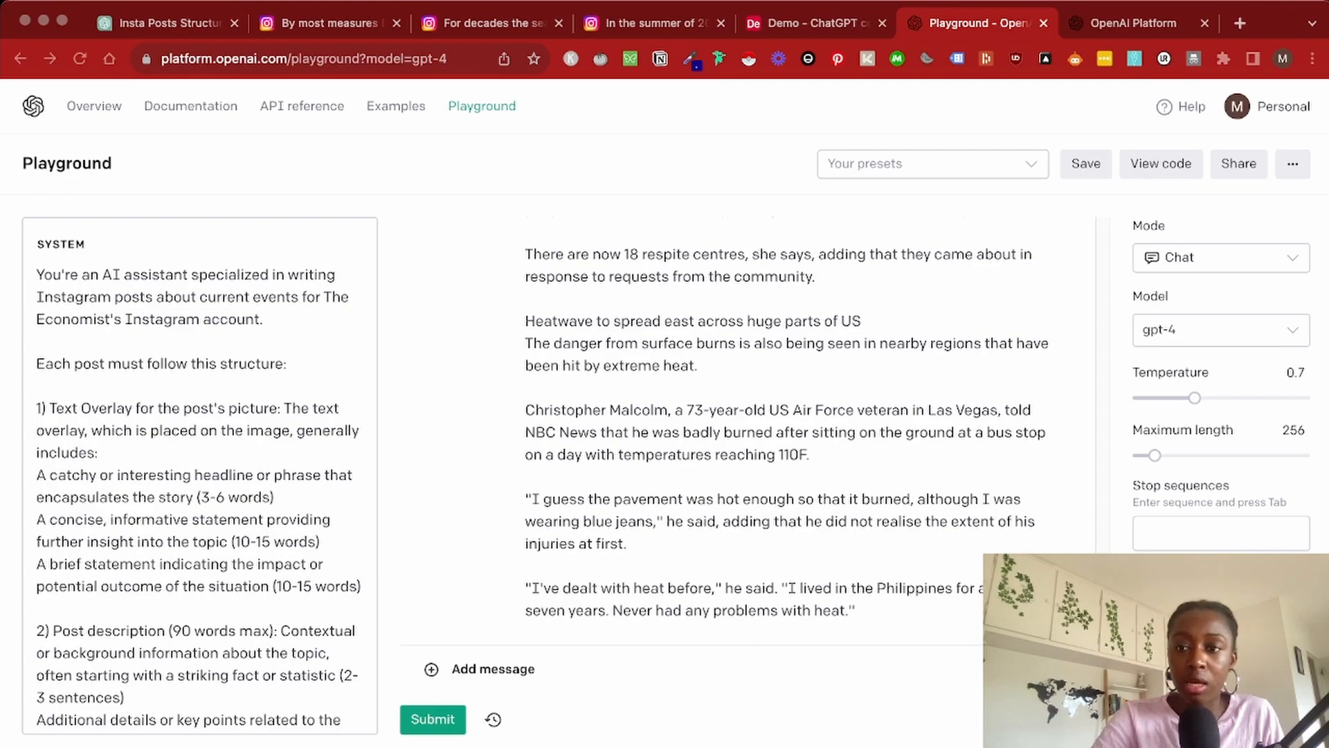
# Set the maximum length of the response to 300 tokens
pyautogui.moveTo(1154, 455); pyautogui.dragTo(1160, 454)
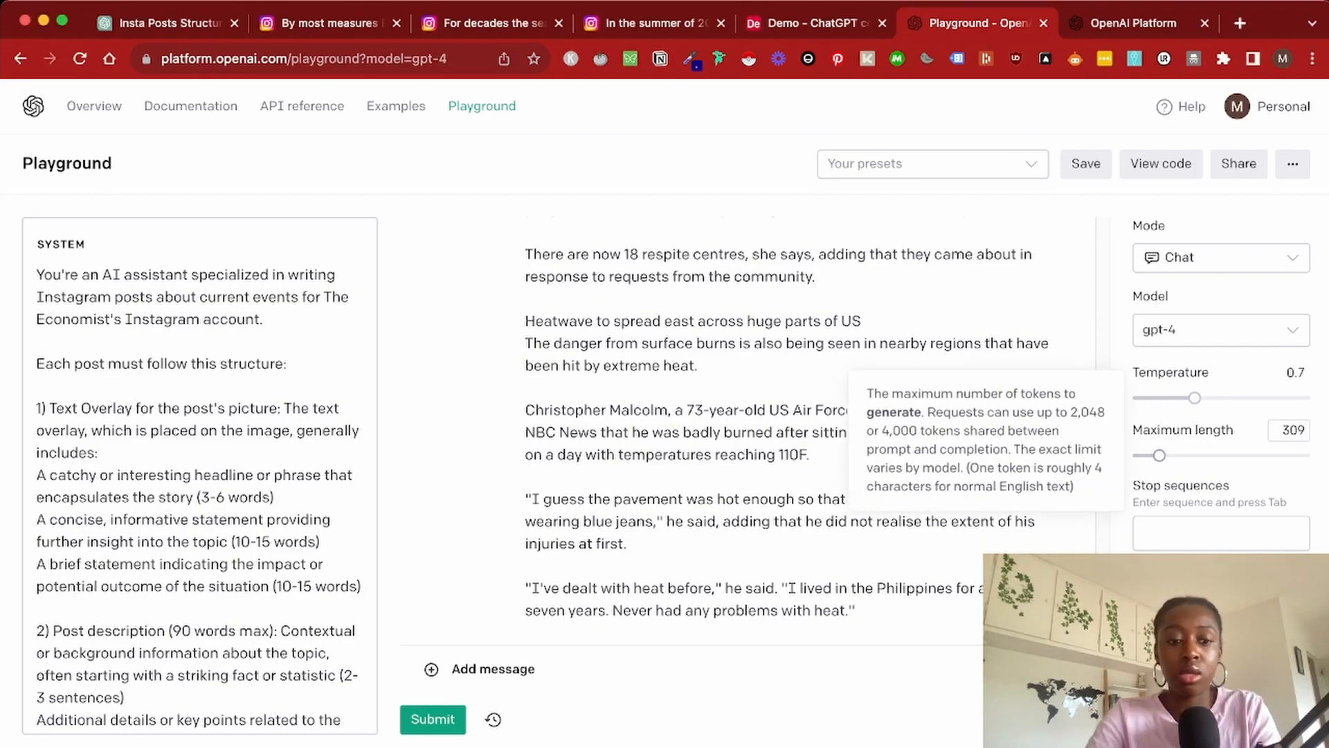
pyautogui.click(1288, 430)
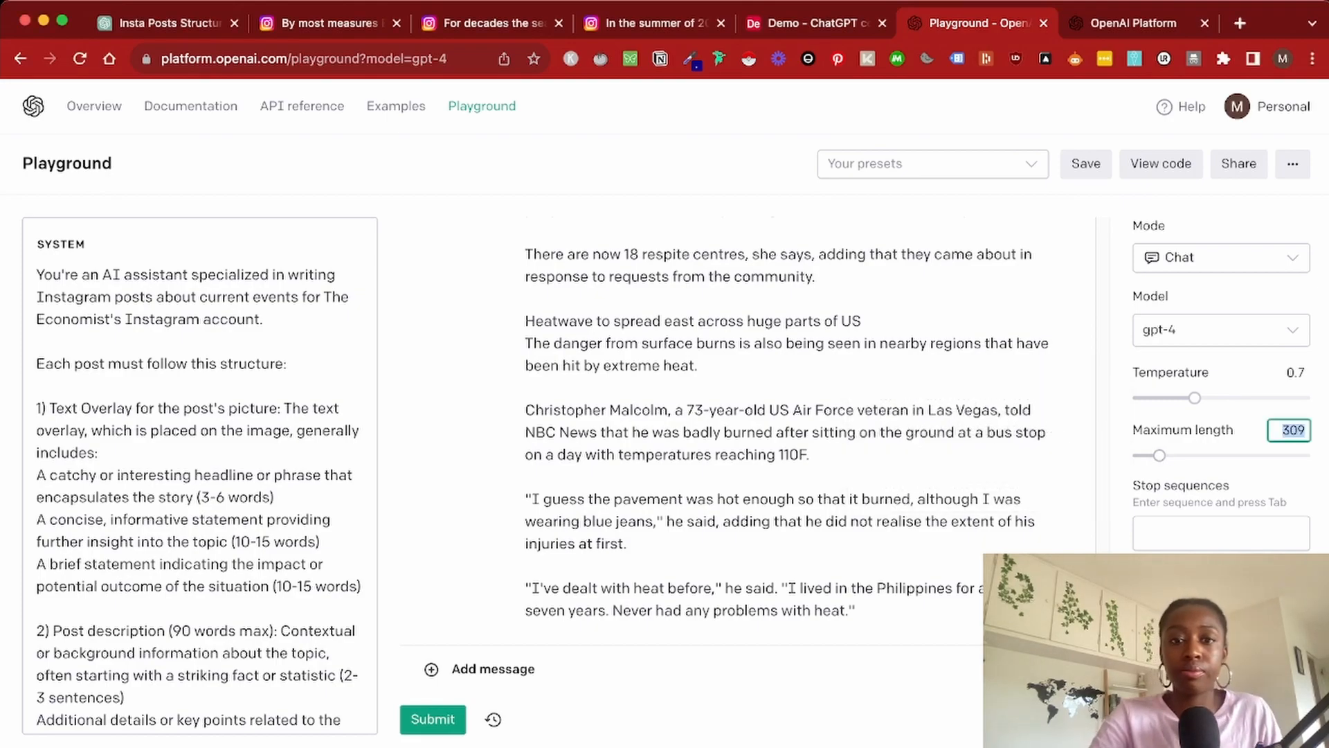
pyautogui.press('BackSpace')
pyautogui.write('0')
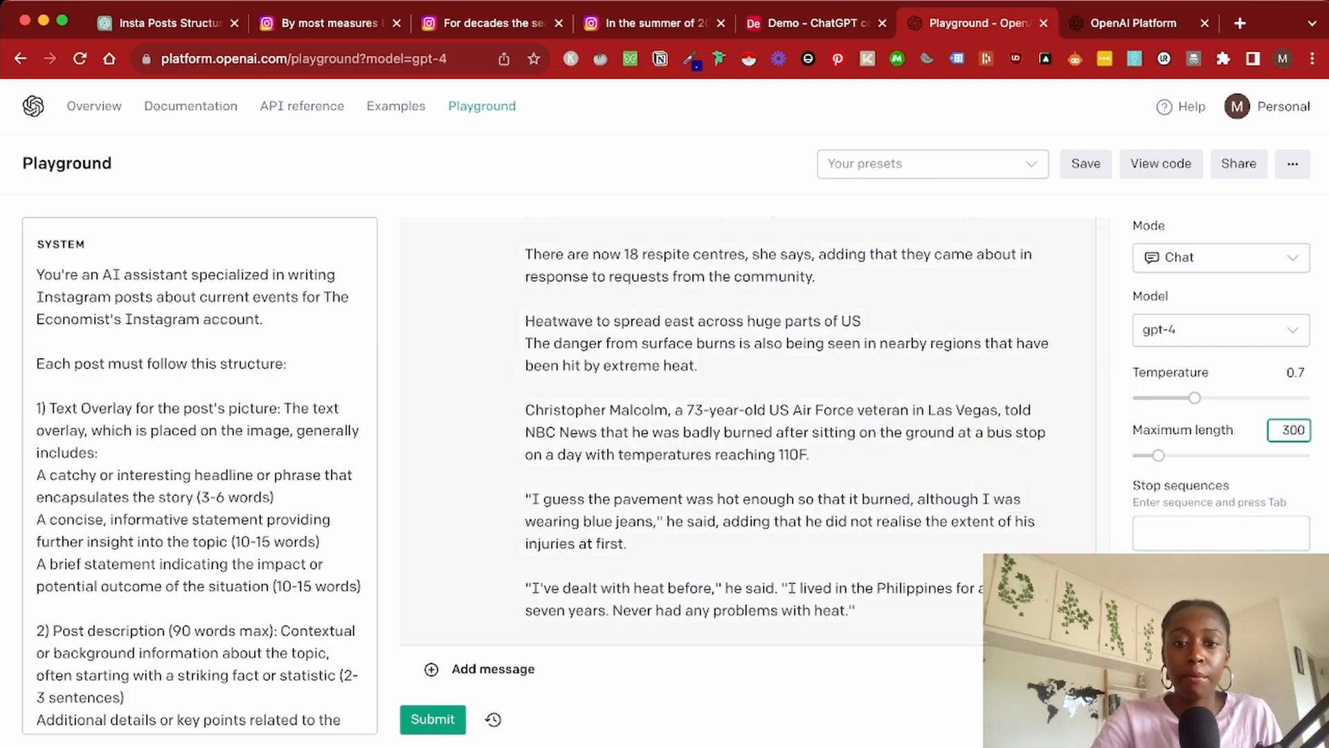
pyautogui.press('super+Tab')
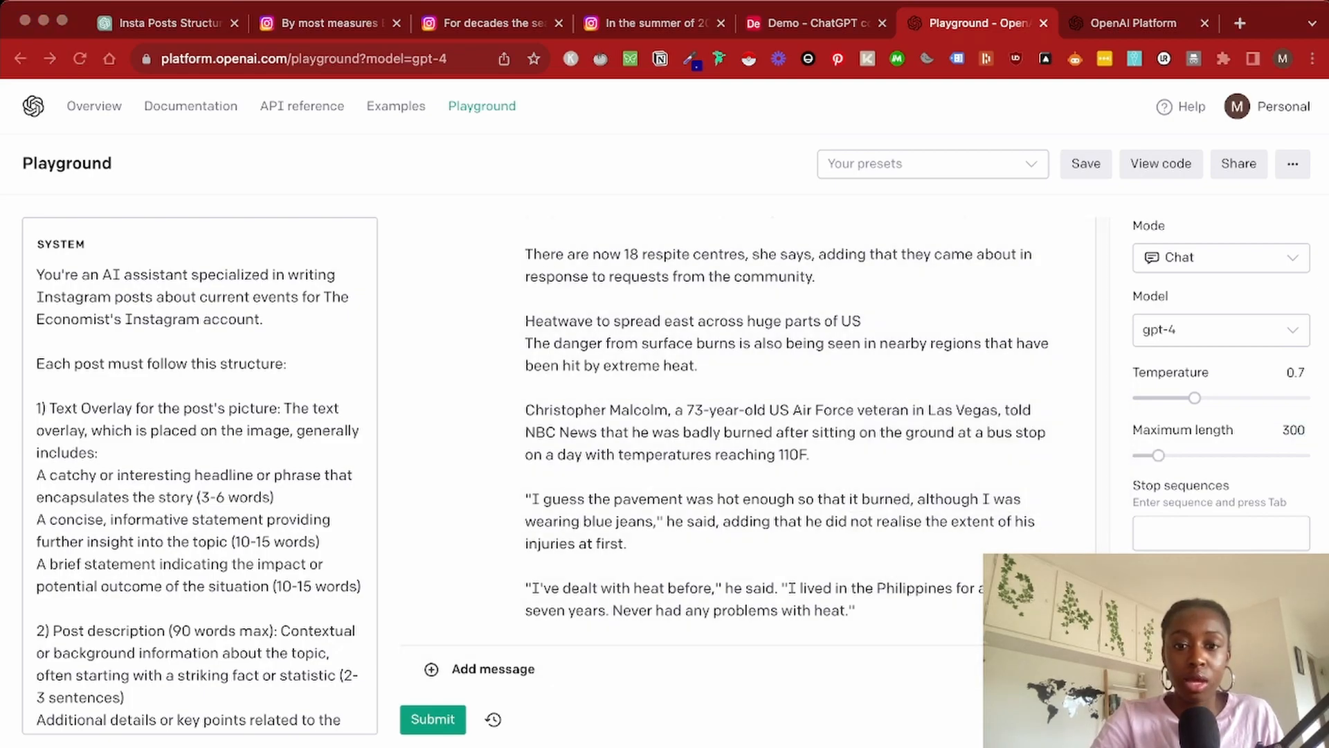
pyautogui.press('super+Tab')
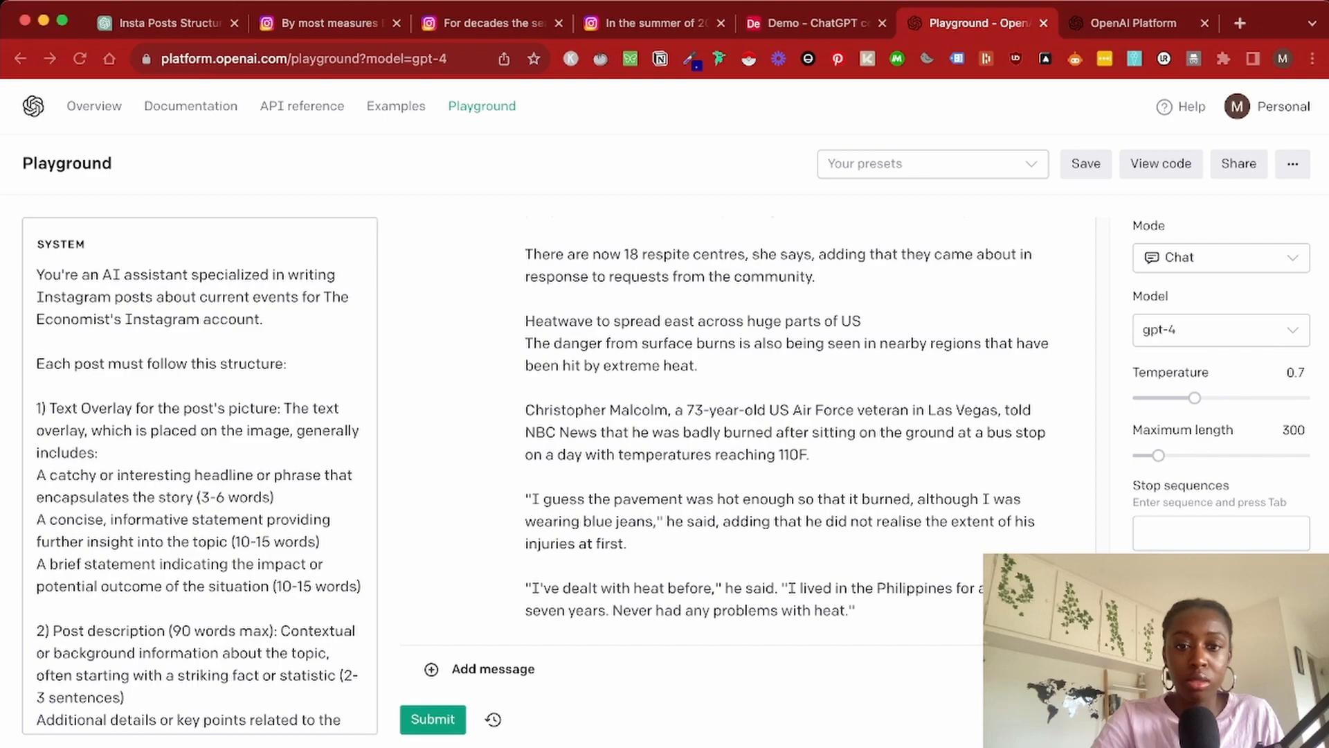
# Submit the conversation to generate the Instagram post for the US heatwave article, without keeping an empty assistant message
pyautogui.click(493, 668)
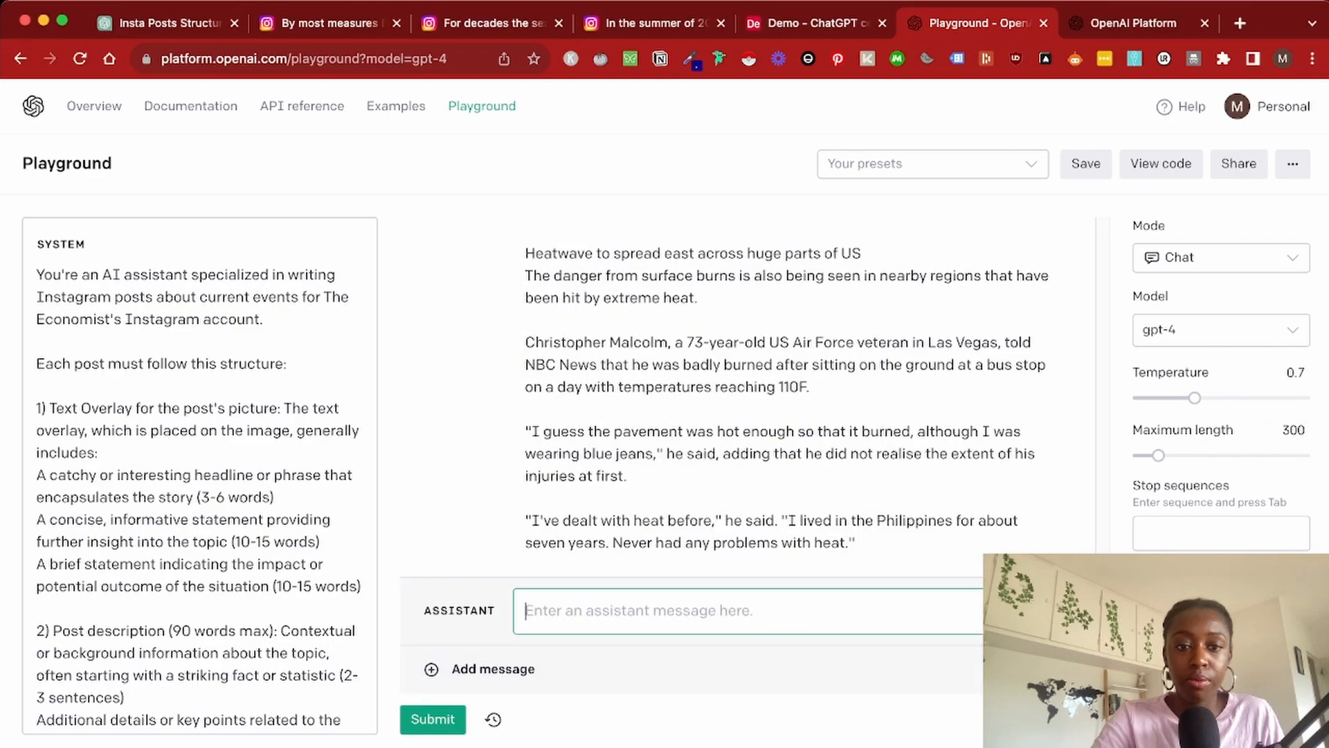
pyautogui.click(1068, 609)
pyautogui.click(433, 718)
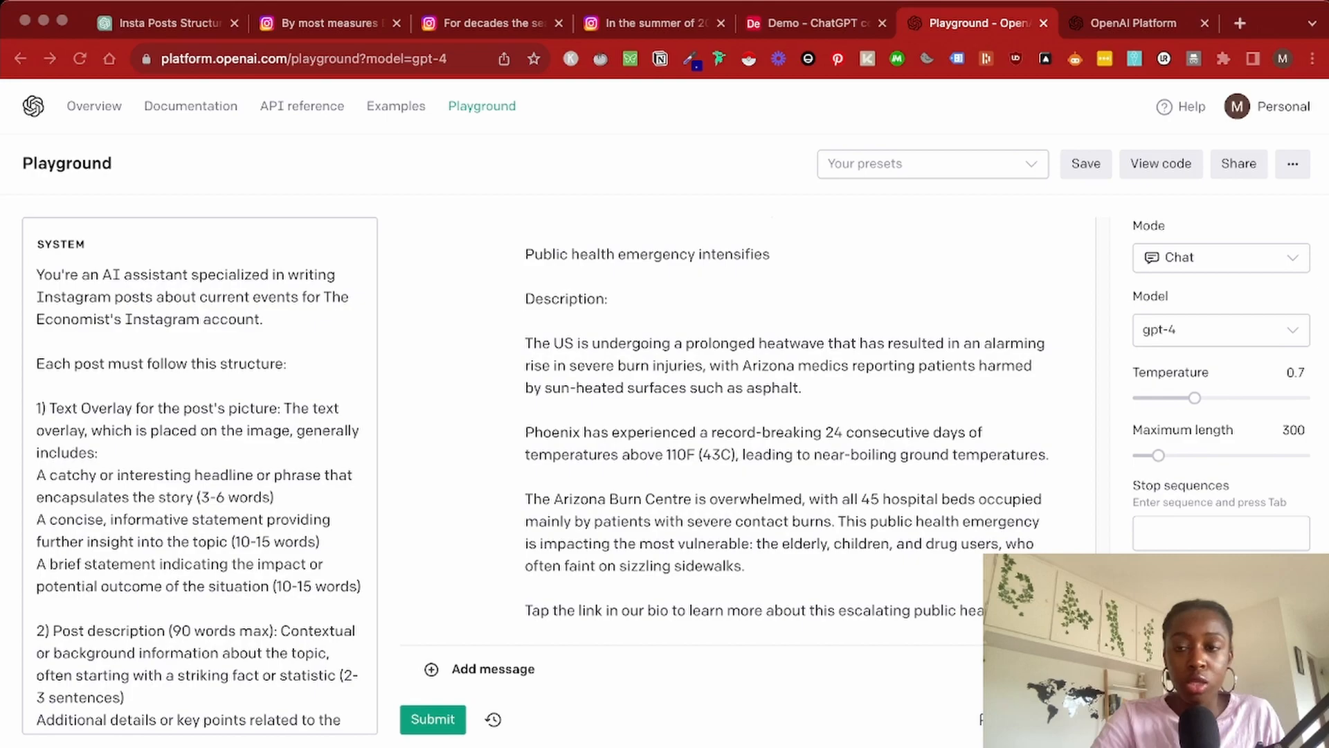
pyautogui.click(748, 431)
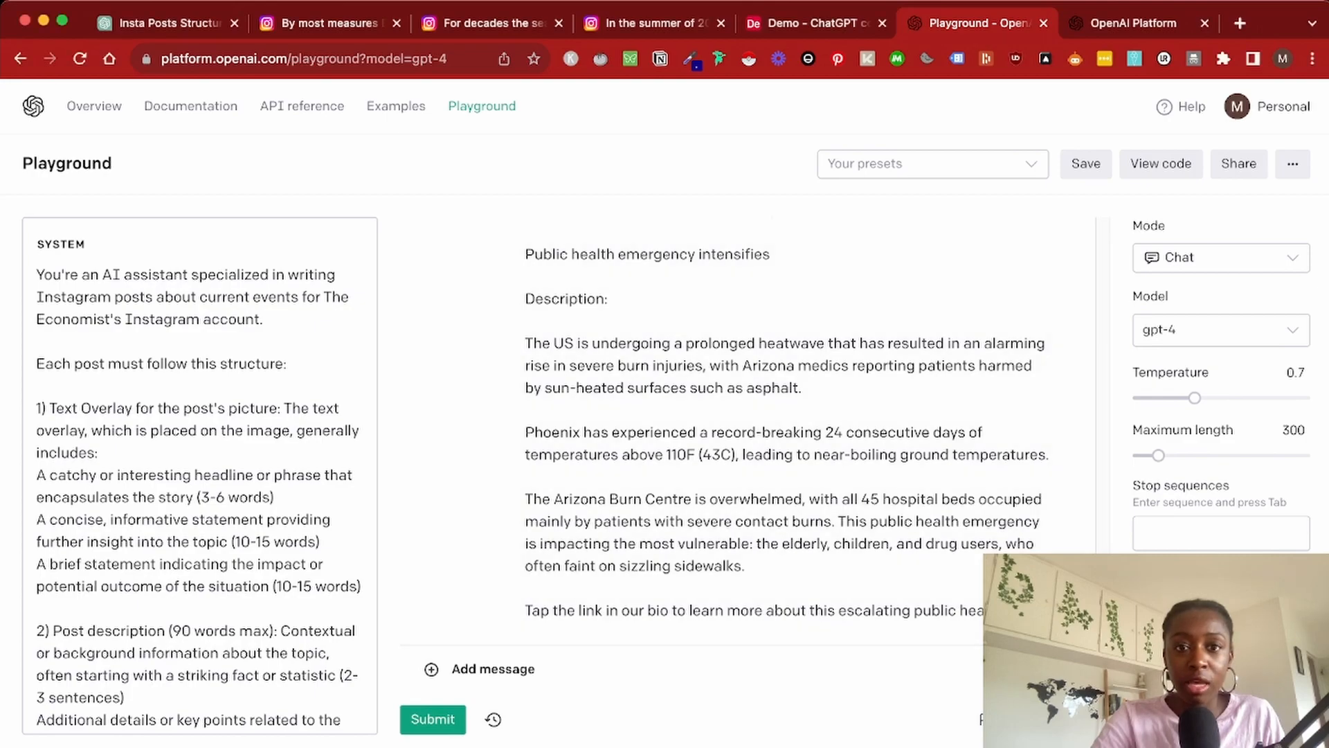
# Open the Python code for the current prompt and examine its message roles, the heatwave article content and the generated assistant reply
pyautogui.click(1161, 164)
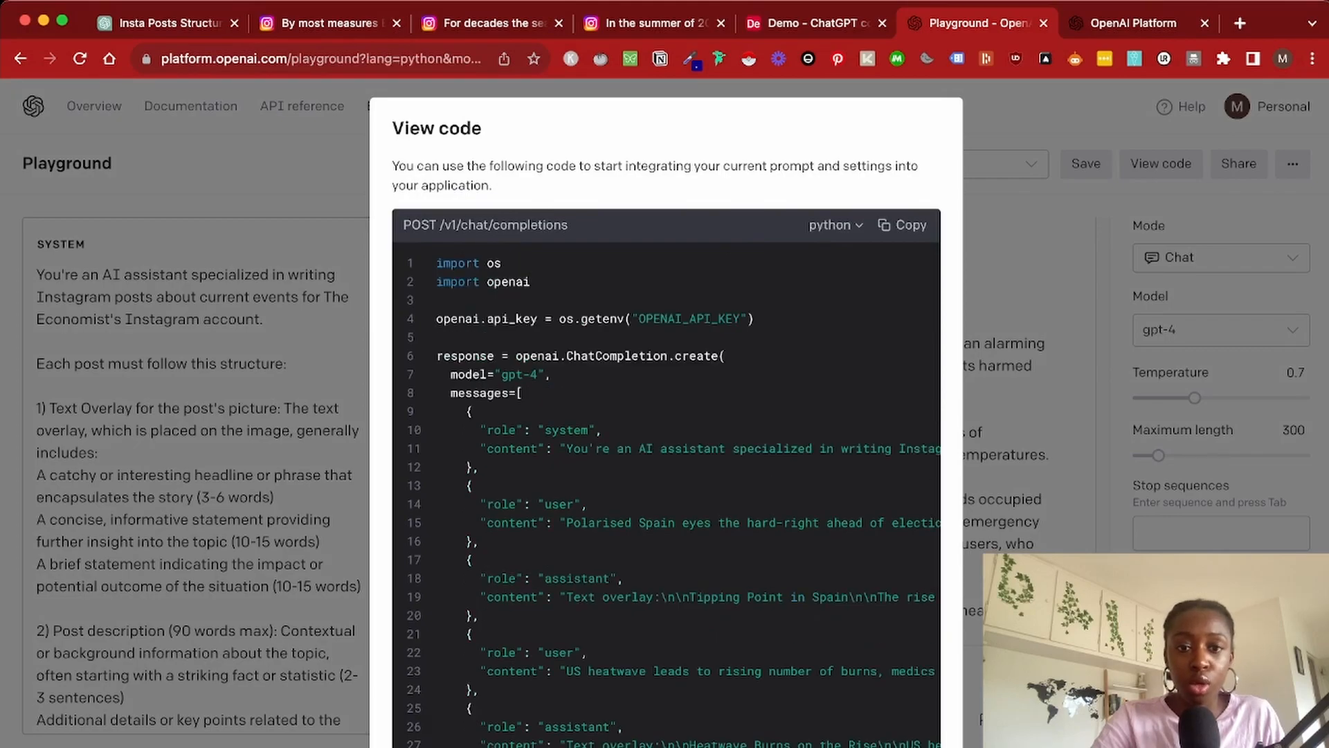
pyautogui.scroll(-5, 666, 415)
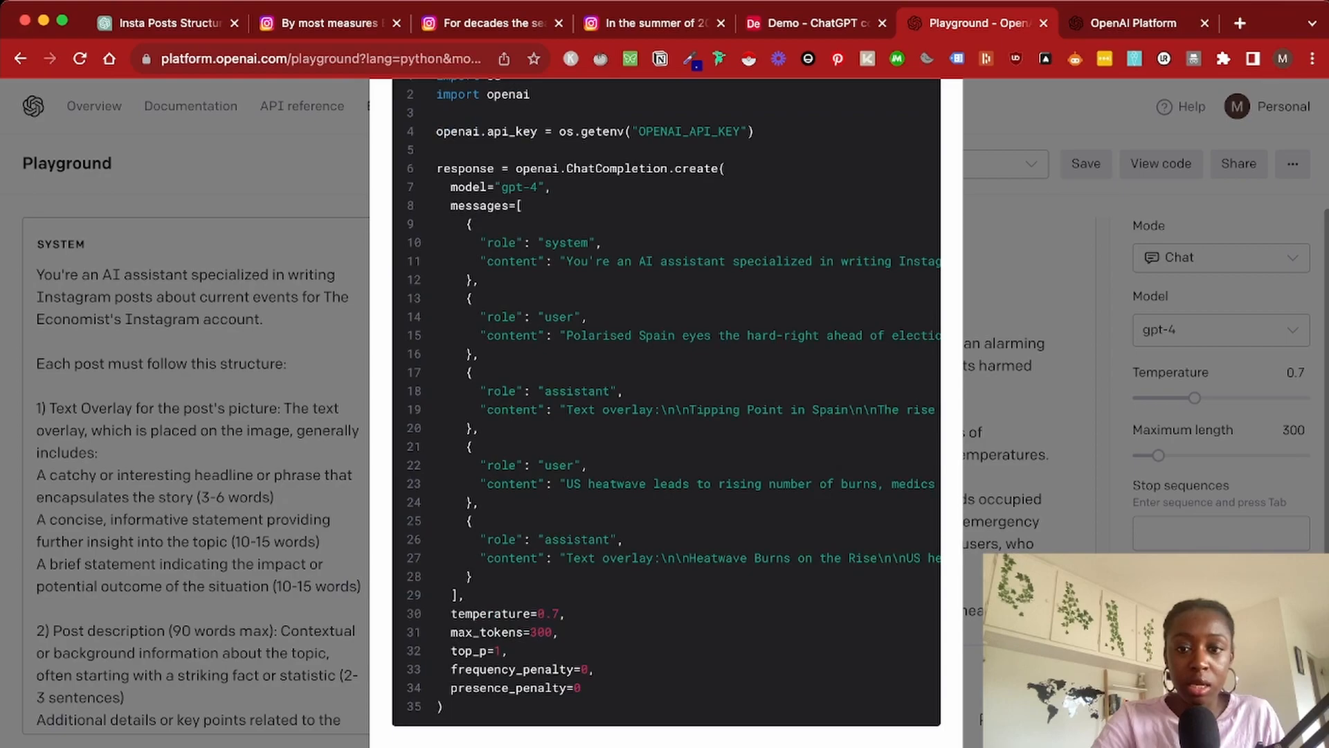
pyautogui.scroll(2, 666, 416)
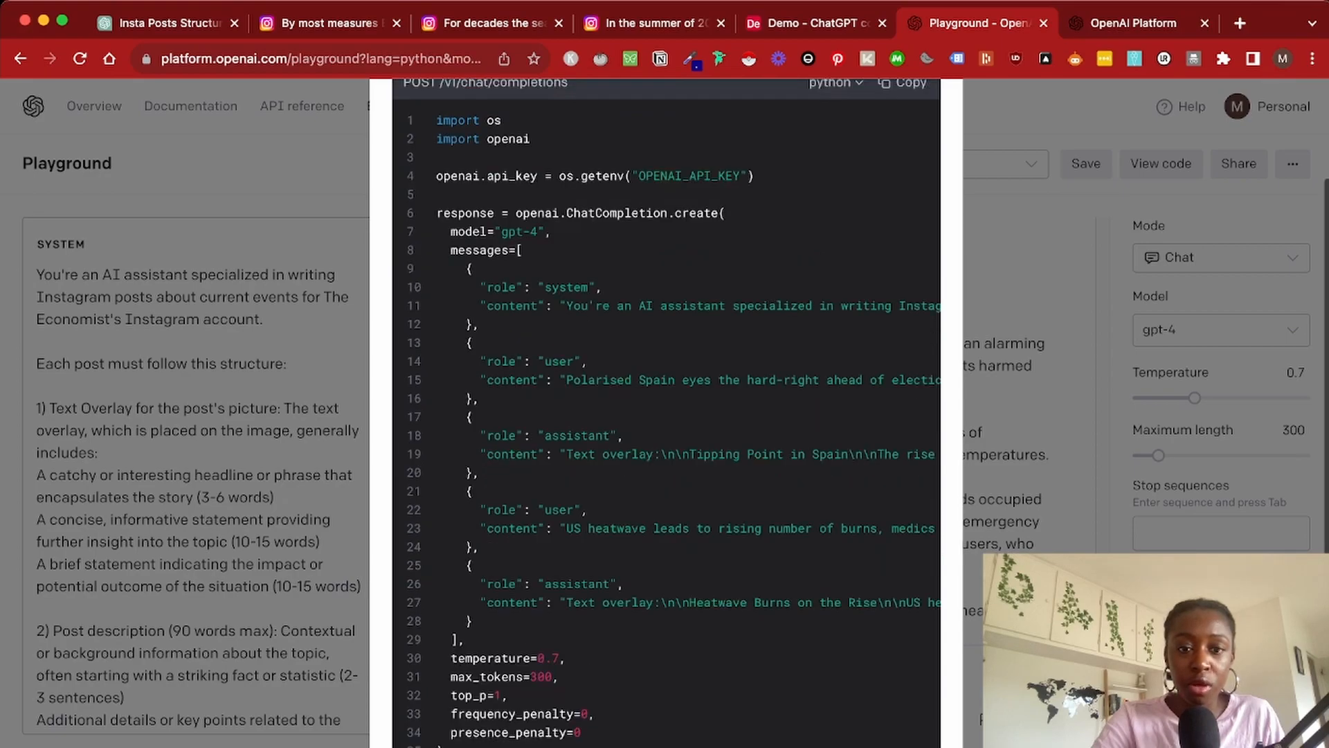
pyautogui.moveTo(436, 531); pyautogui.dragTo(487, 569)
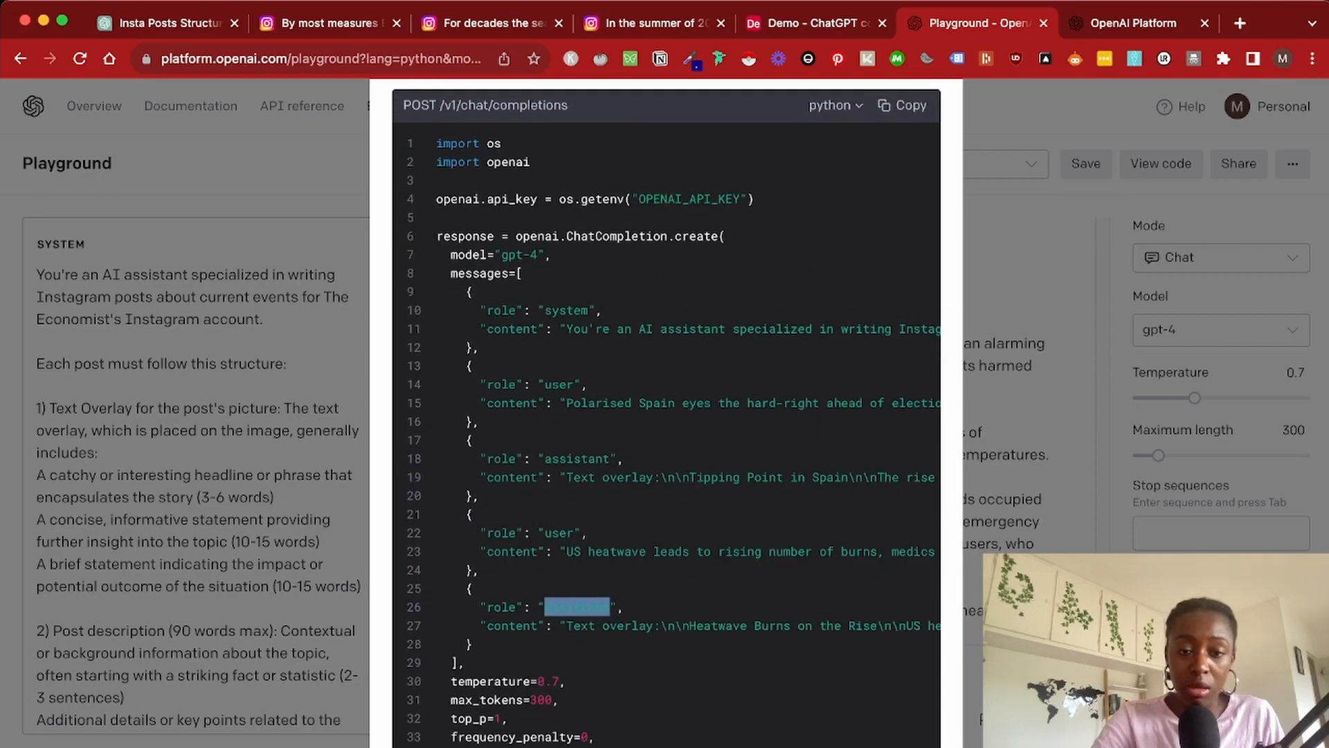
pyautogui.tripleClick(578, 608)
pyautogui.moveTo(577, 607); pyautogui.dragTo(578, 626)
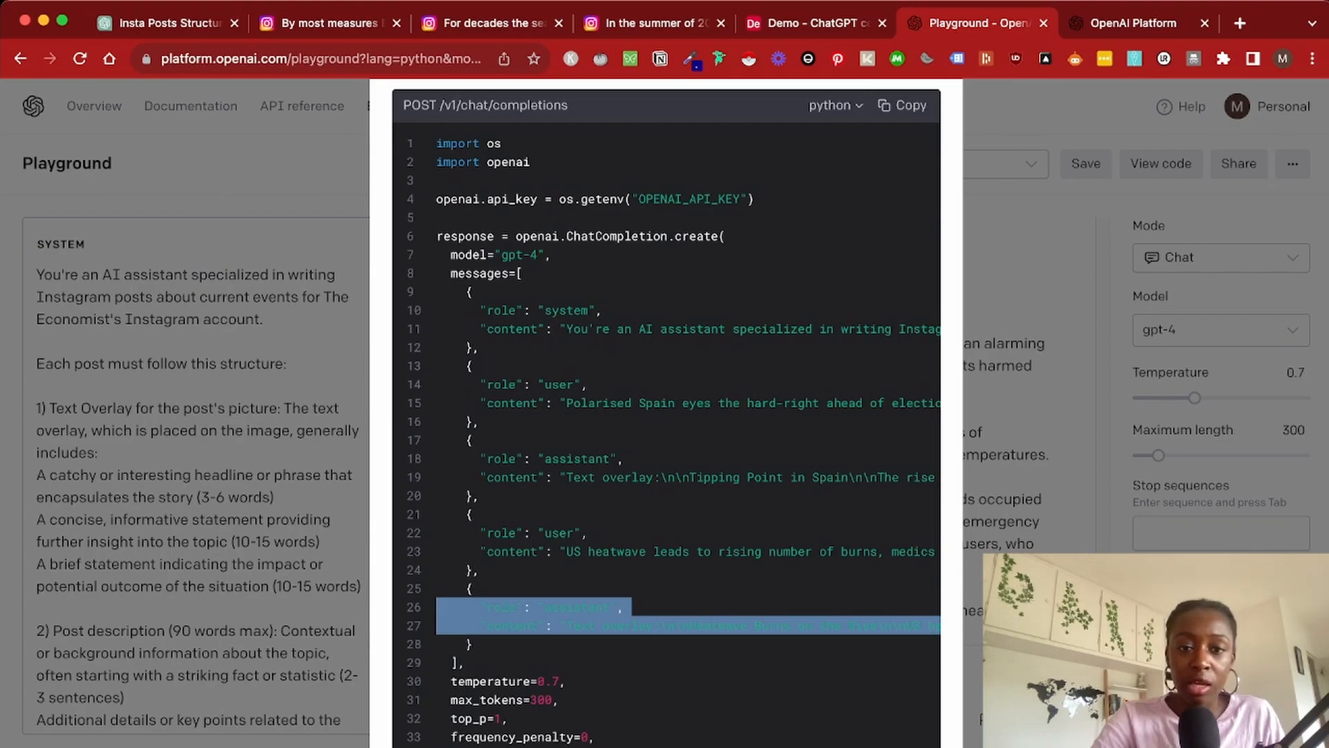
pyautogui.click(578, 626)
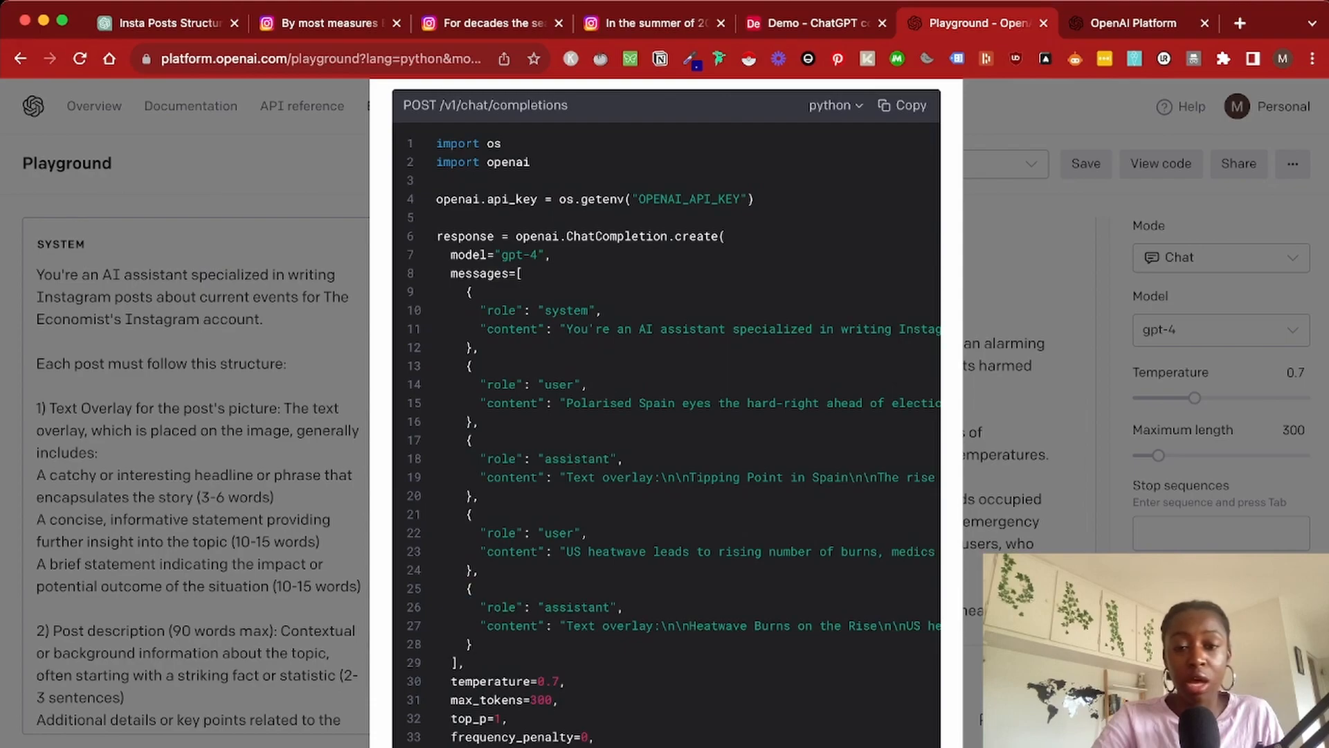
pyautogui.moveTo(566, 552); pyautogui.dragTo(625, 551)
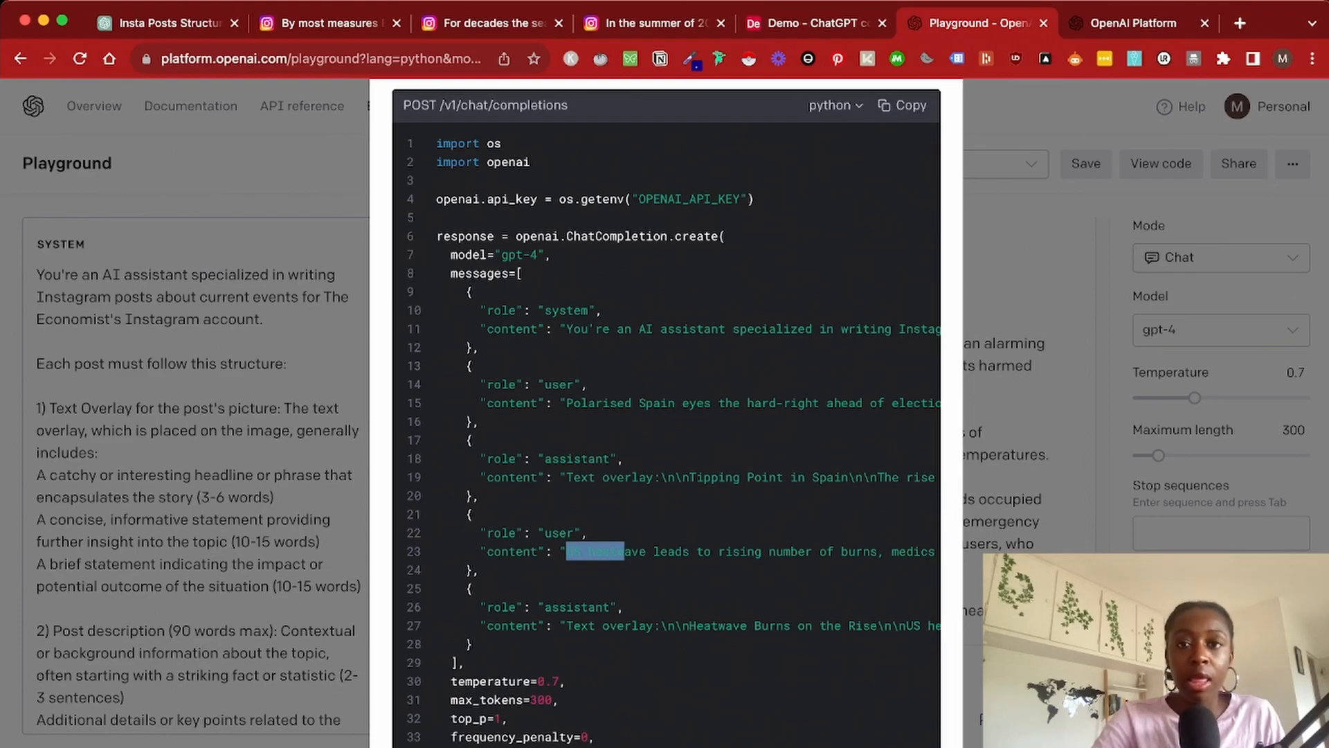
pyautogui.click(624, 552)
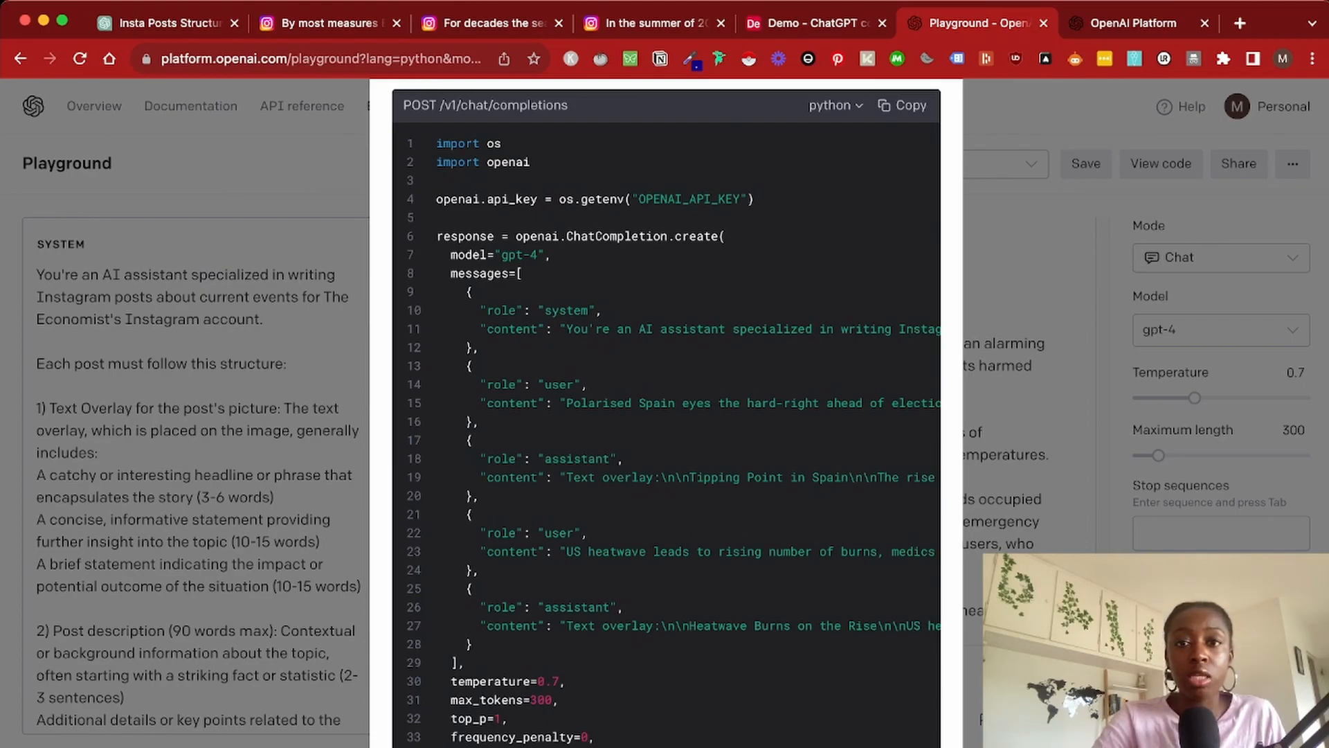
# Switch the displayed chat completions request code from Python to curl
pyautogui.click(837, 136)
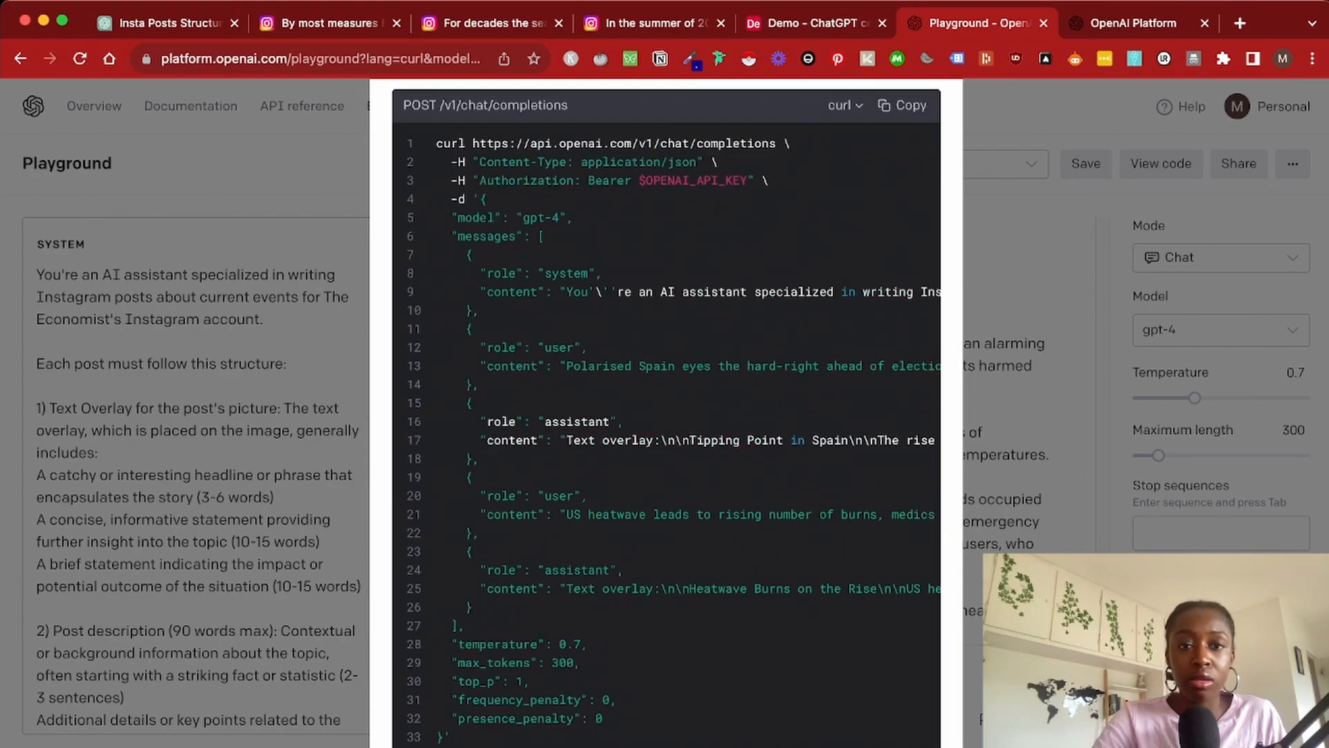